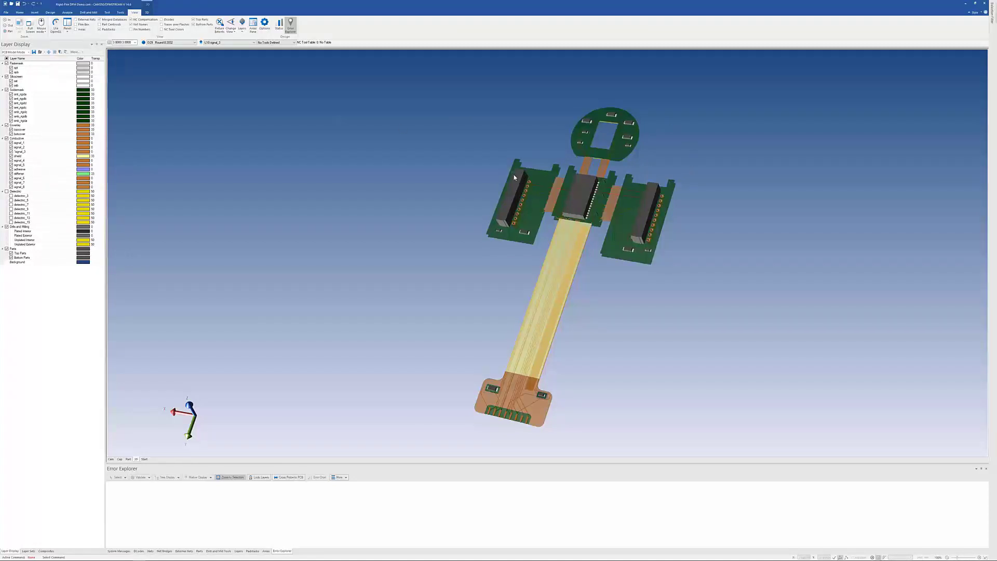
Orbit the 3D rigid-flex board for a look, and switch to the CAM view showing the whole design
click(56, 27)
middle_drag(521, 247, 547, 196)
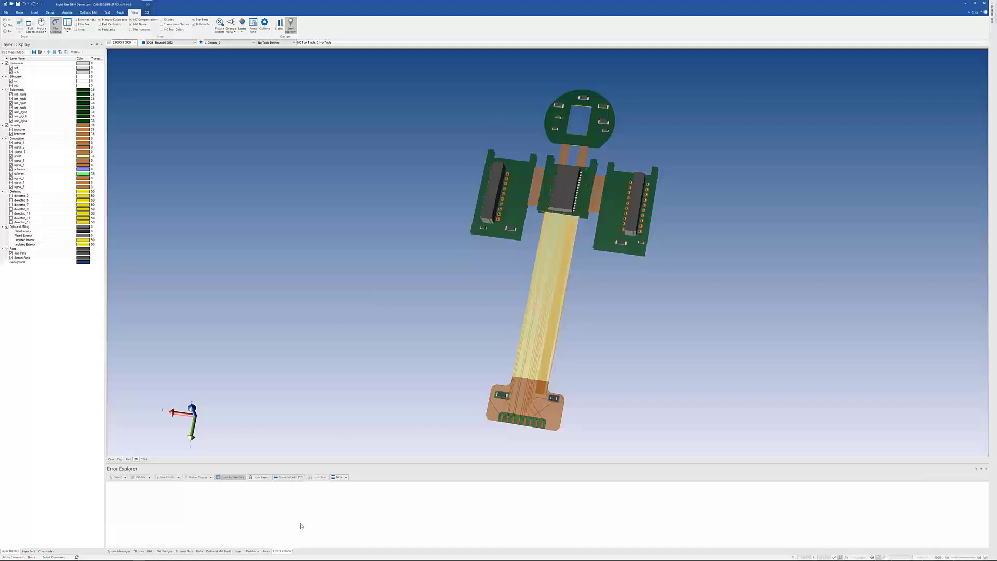
click(111, 459)
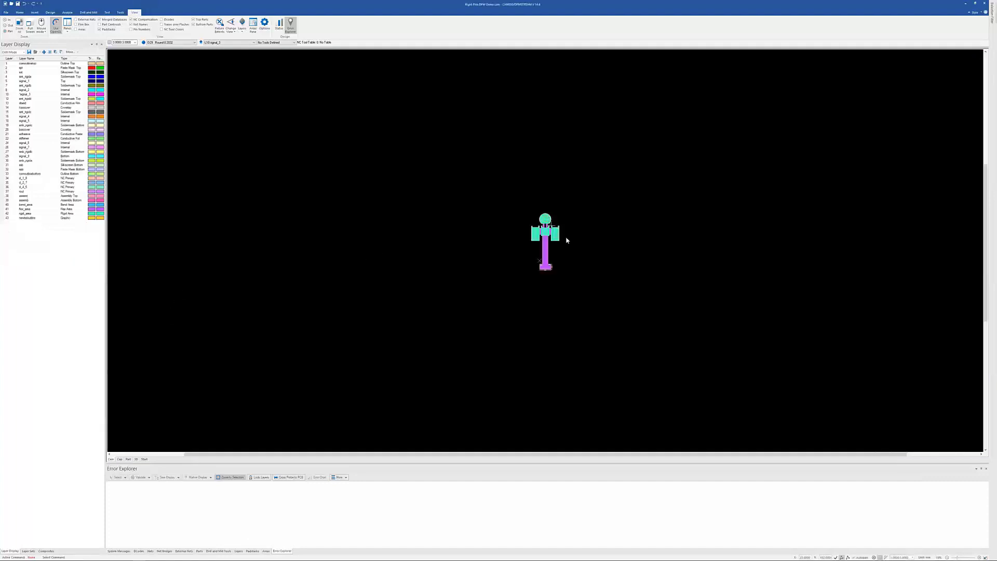
key(Home)
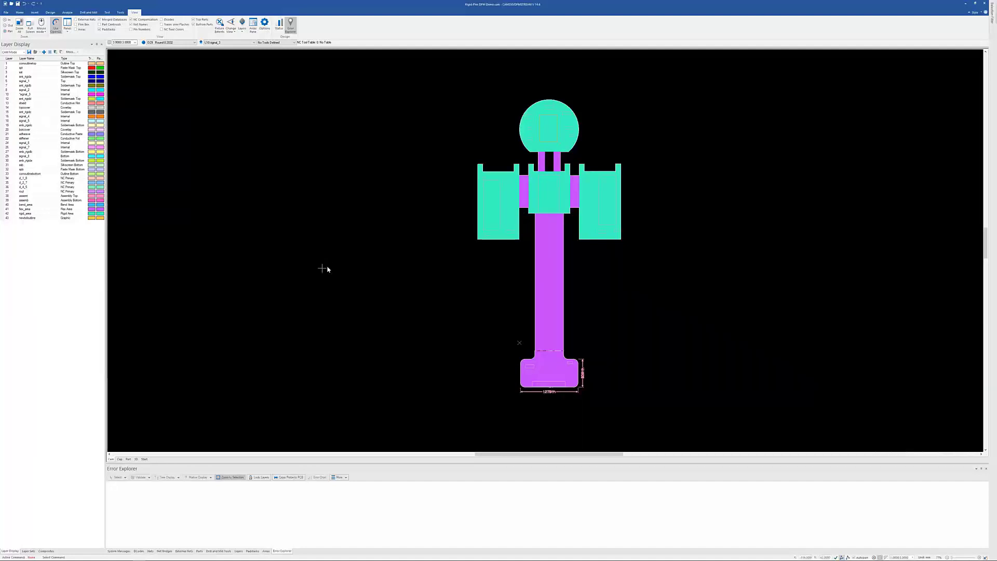
Open the script editor to look at its blank macro and close it again
click(25, 13)
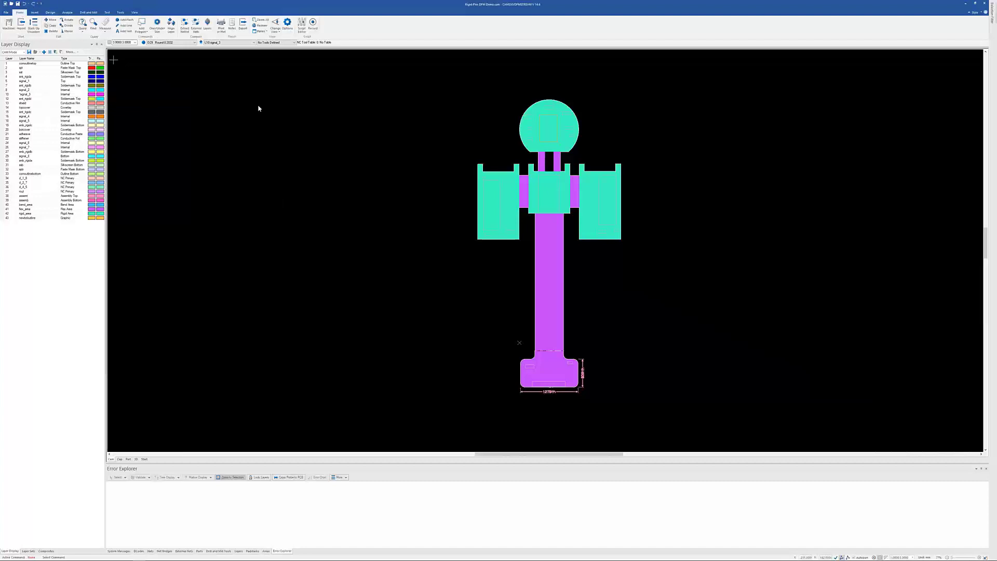
click(302, 25)
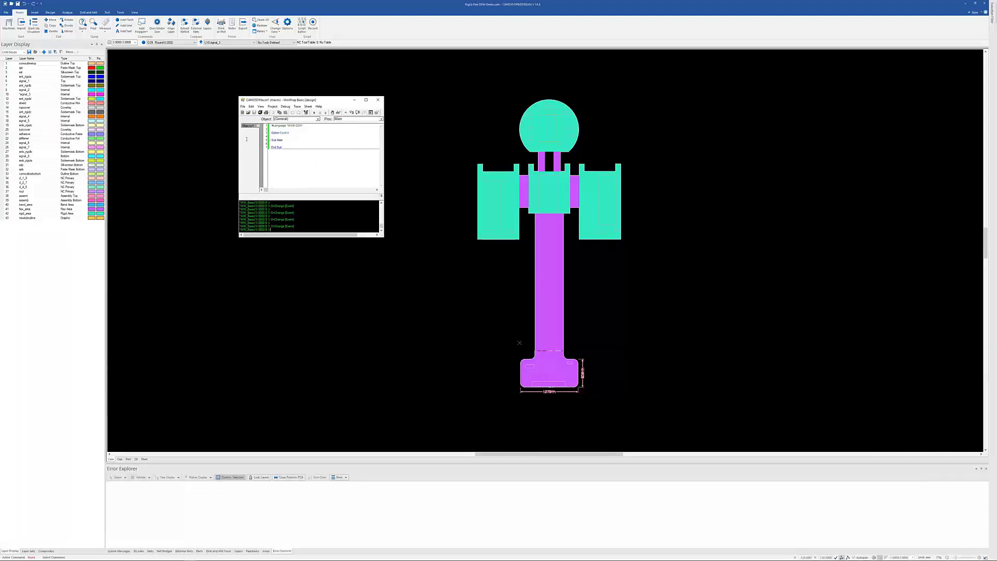
click(378, 101)
click(314, 26)
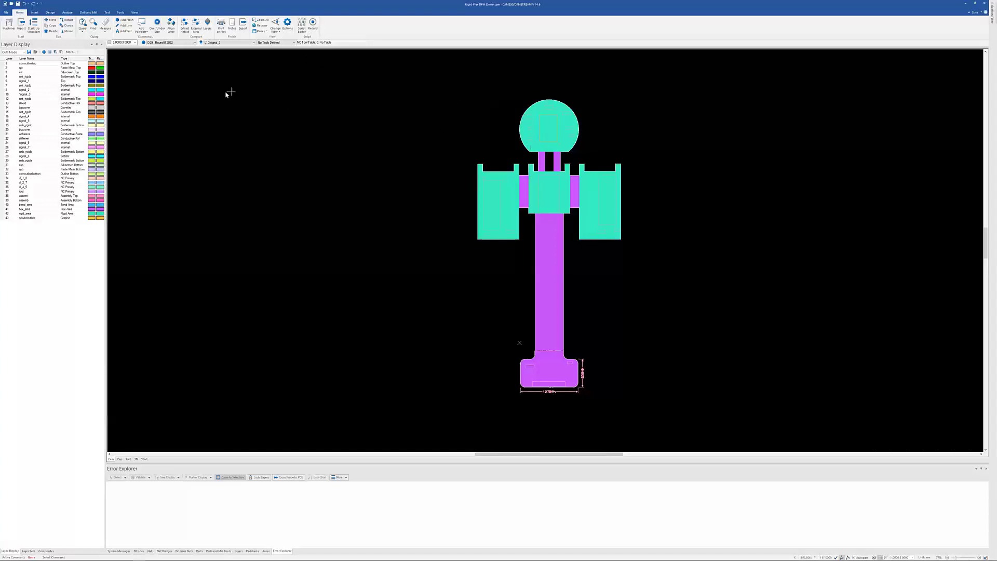
Make signal_1 the active layer and display it alone, with the N105 trace in view
double_click(32, 81)
scroll(556, 204, up, 5)
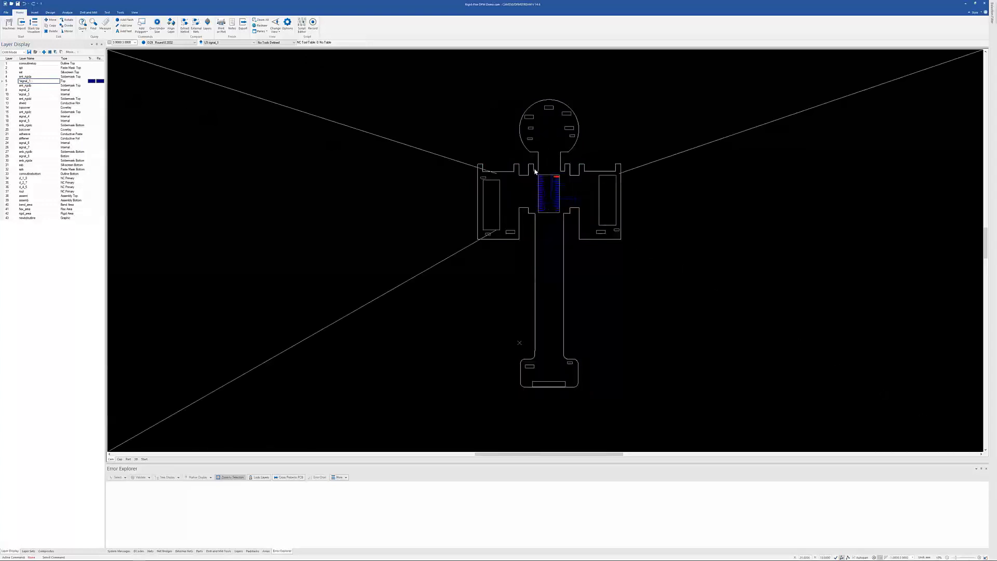
scroll(585, 231, up, 5)
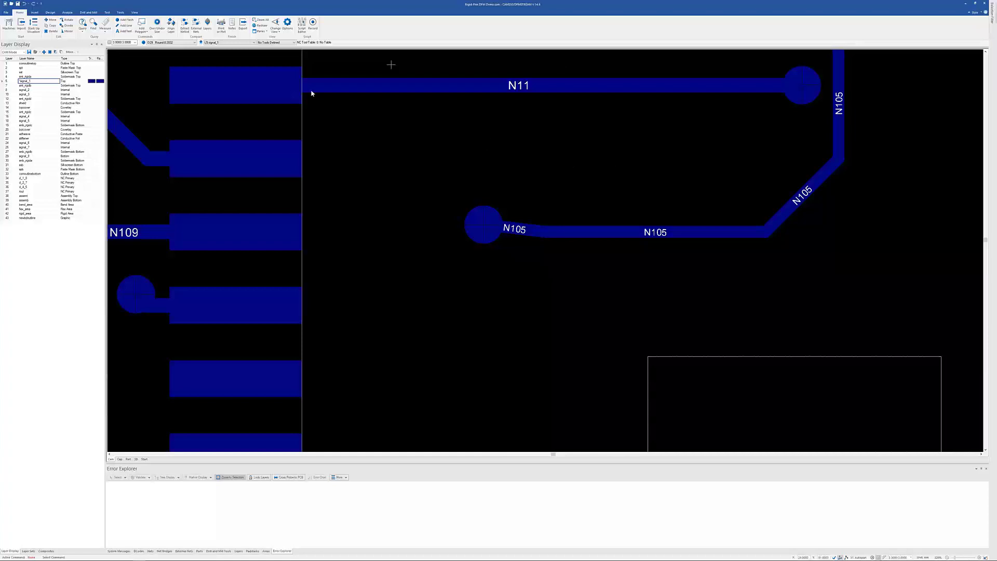
Record a script saved as "delete trace" that deletes the N105 trace on the signal_1 layer
click(312, 23)
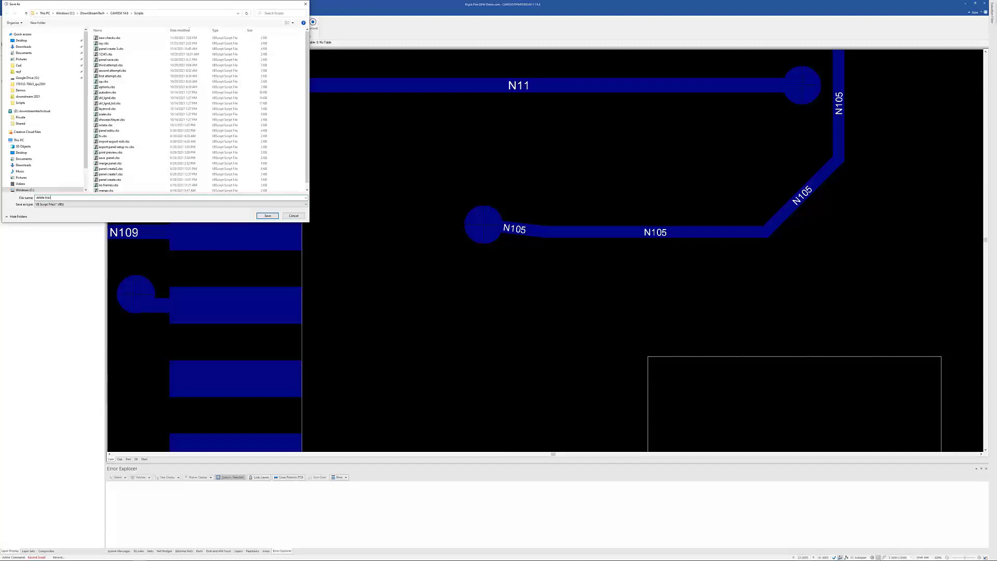
click(267, 216)
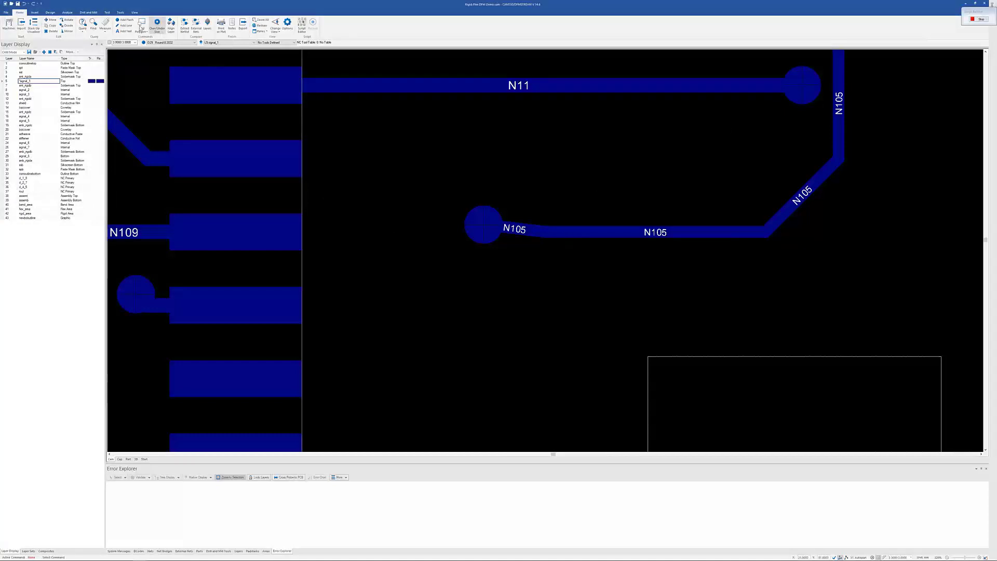
click(50, 31)
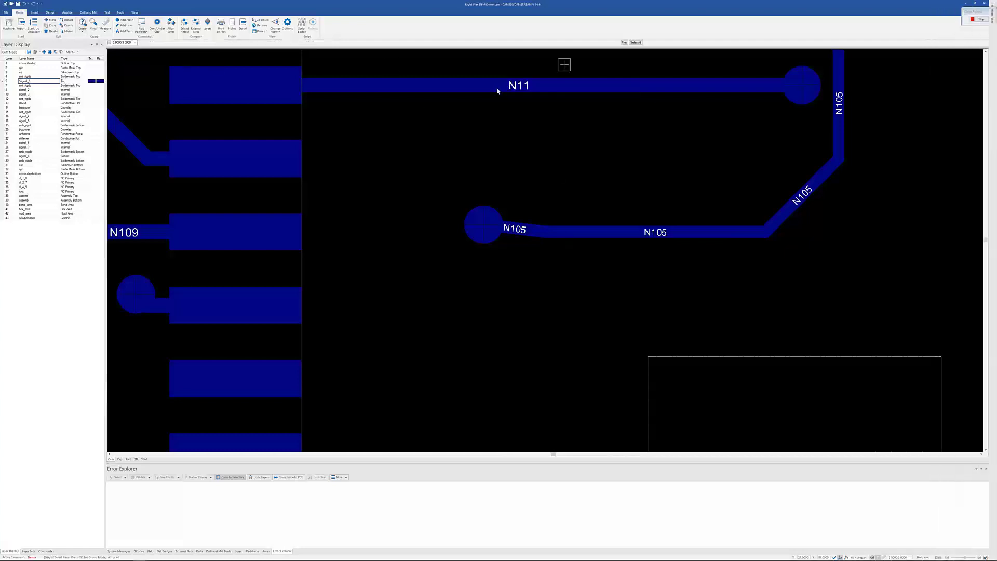
click(601, 234)
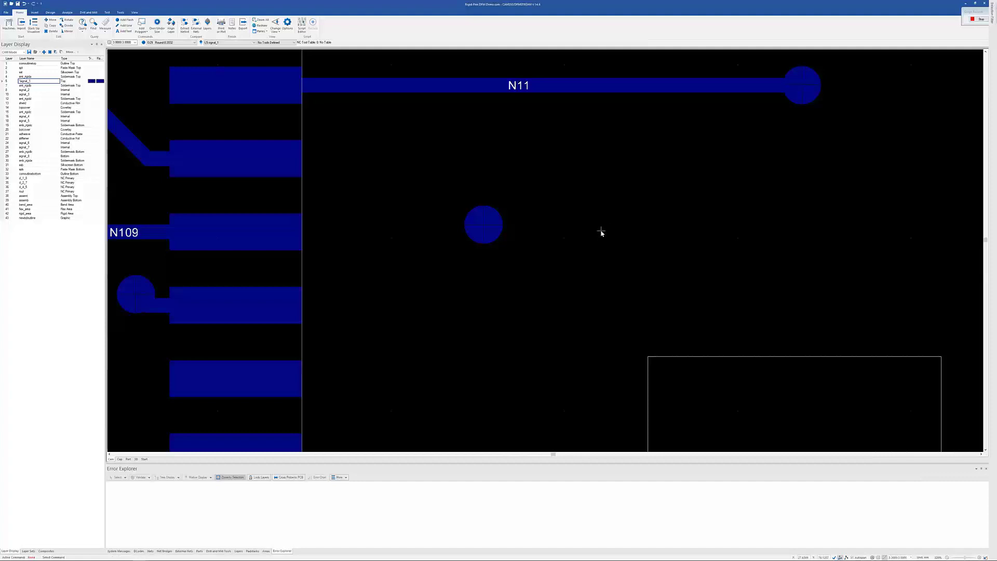
click(979, 20)
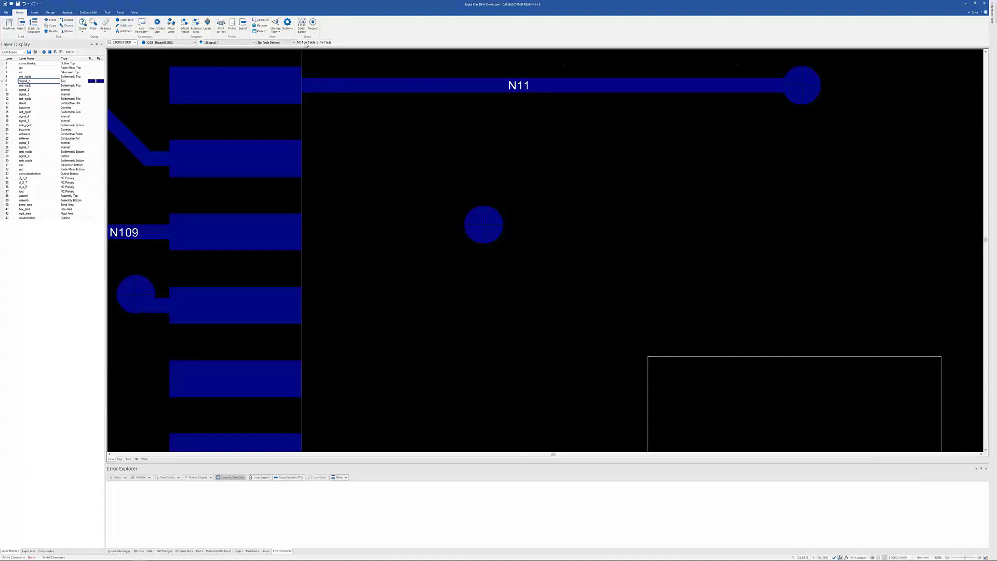
Open delete trace.vbs in the script editor, enlarge the window to review the recorded code, and put the editor away
click(302, 25)
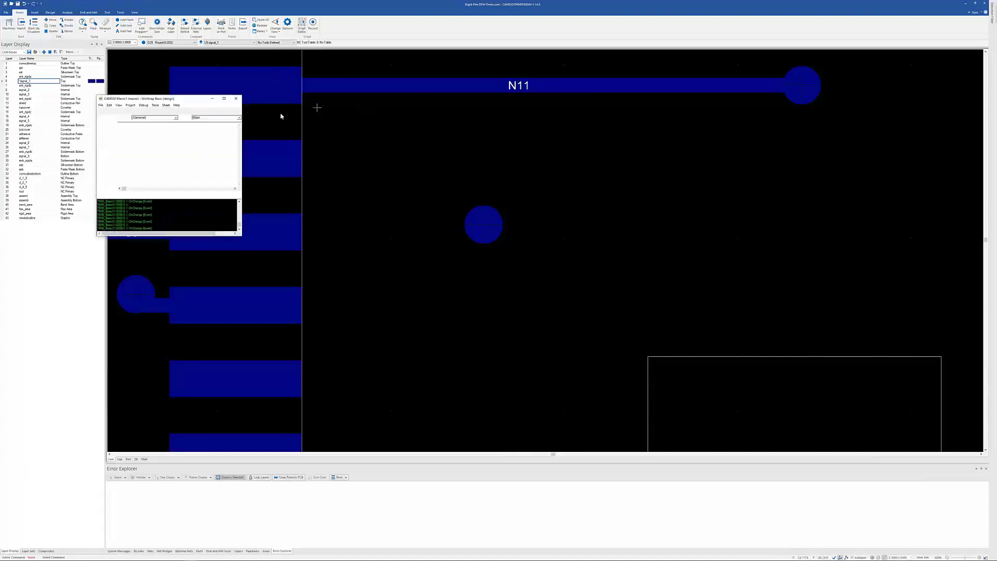
click(101, 105)
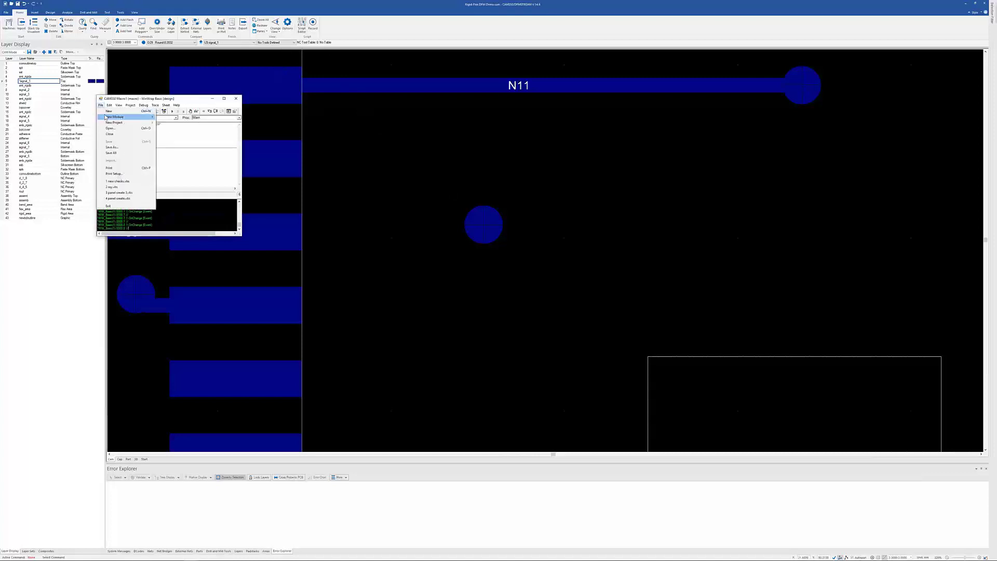
click(110, 128)
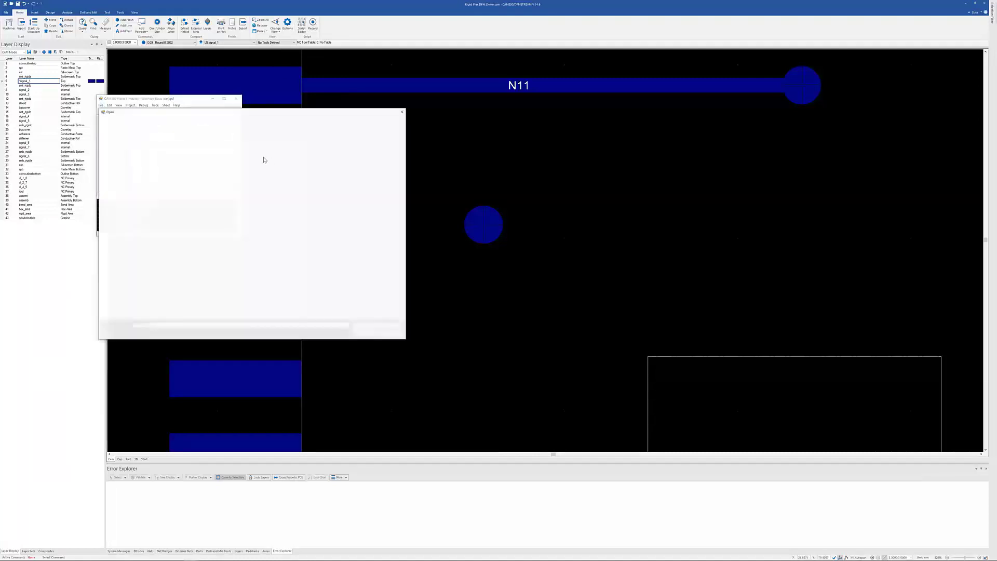
double_click(222, 146)
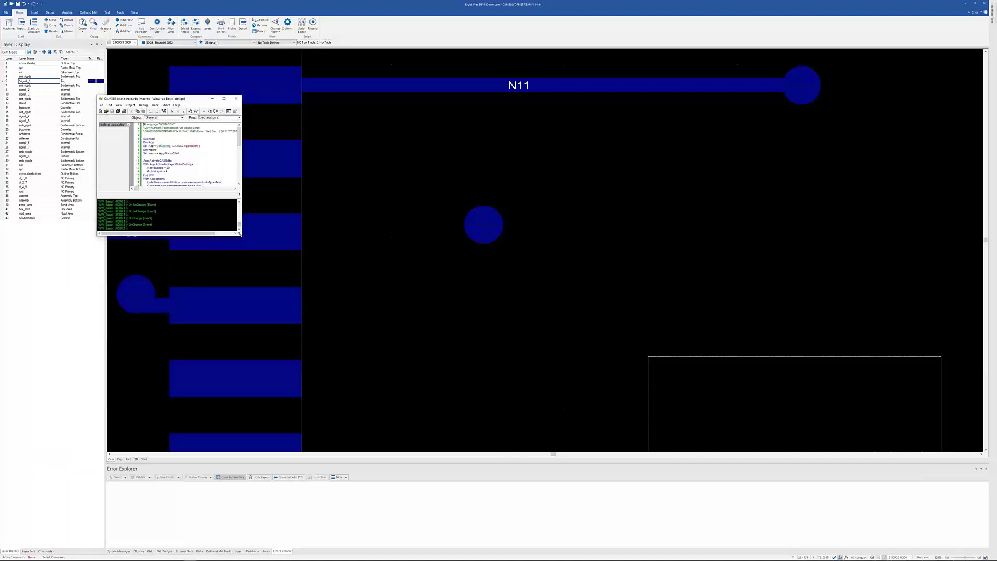
drag(242, 235, 352, 415)
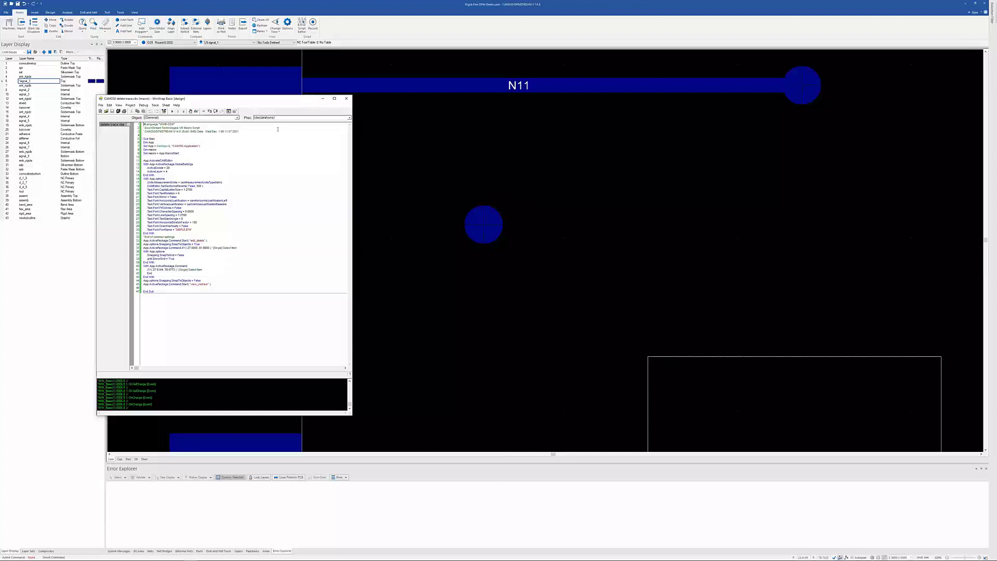
click(323, 98)
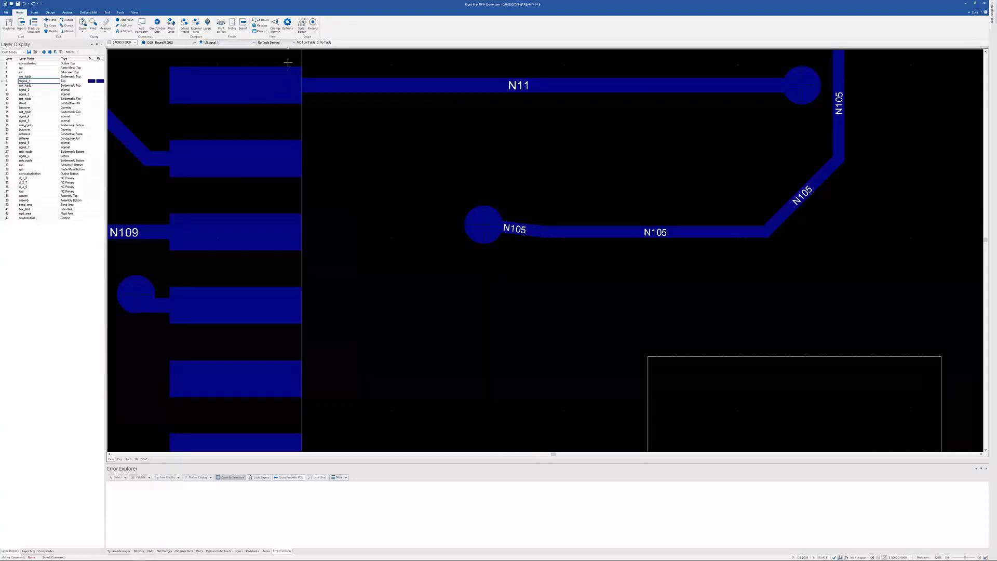
Load delete trace.vbs into the script editor and run it to delete the N105 trace
click(301, 25)
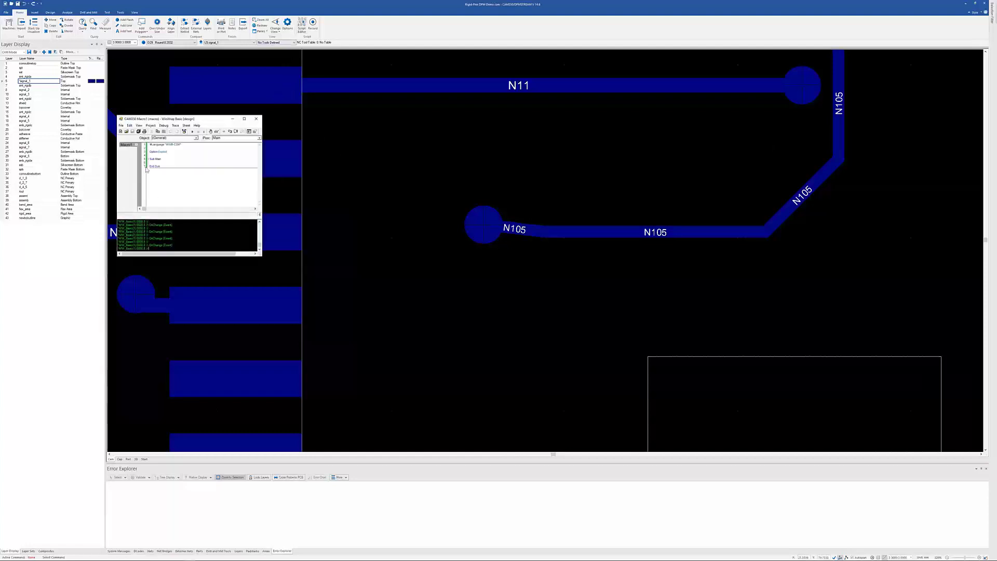
click(121, 126)
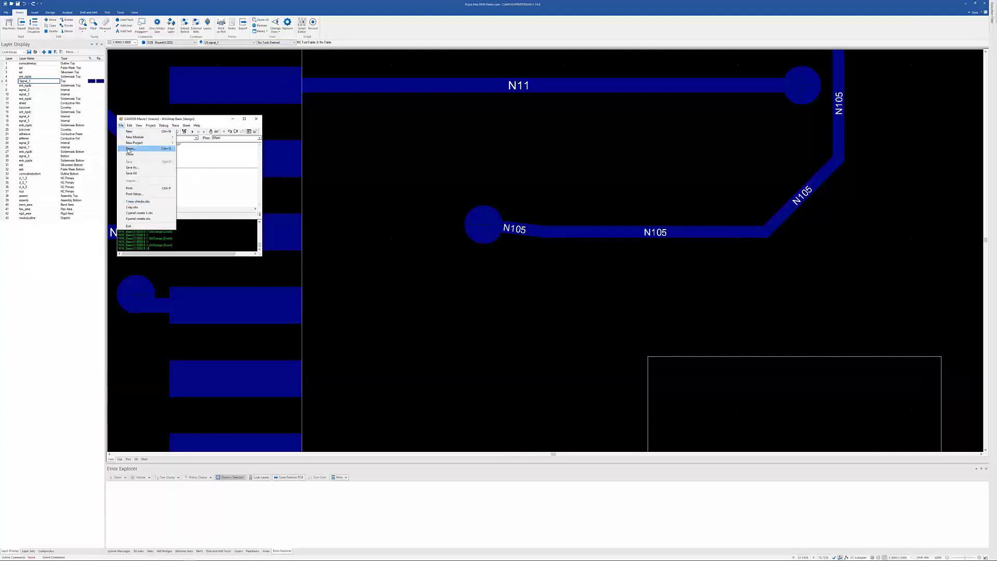
click(129, 149)
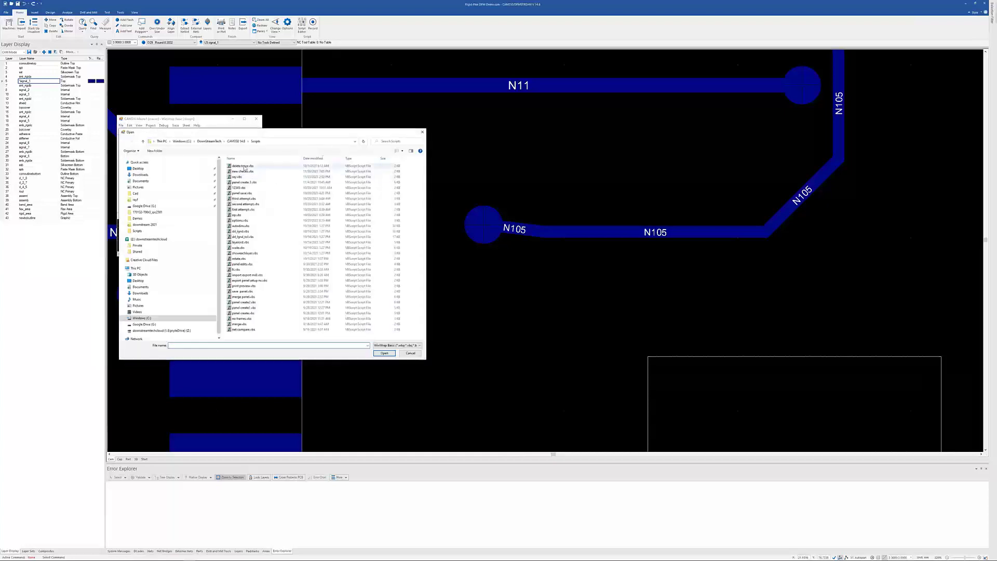
click(384, 353)
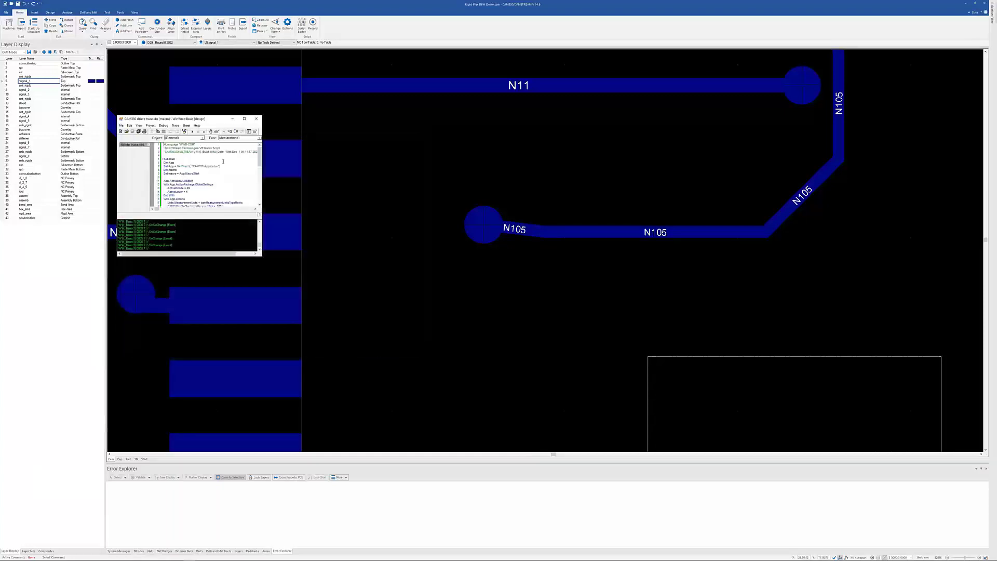
click(192, 131)
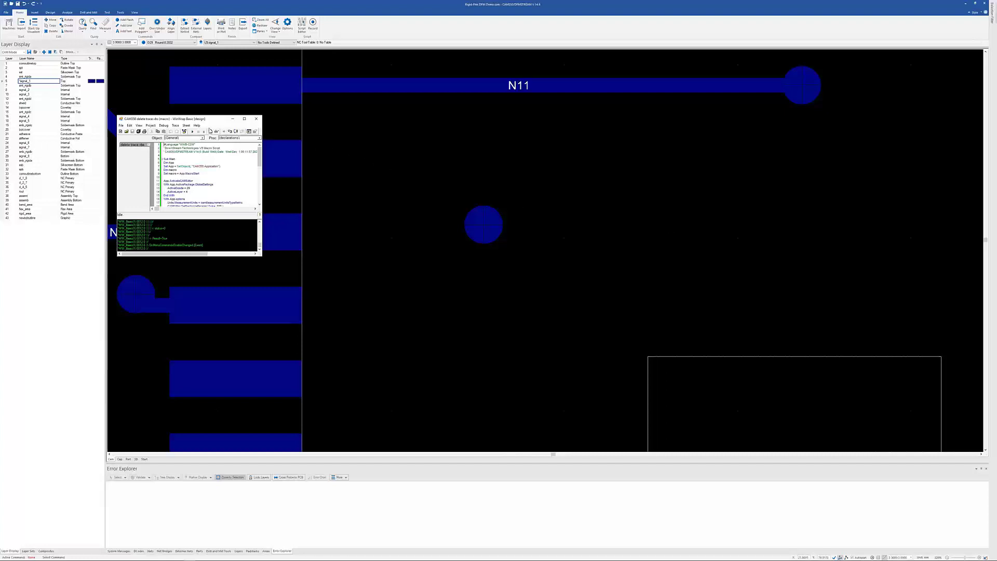
Open the CAM350 API documentation, look over its opening pages, close it and return to CAM350
click(196, 125)
mouse_move(178, 125)
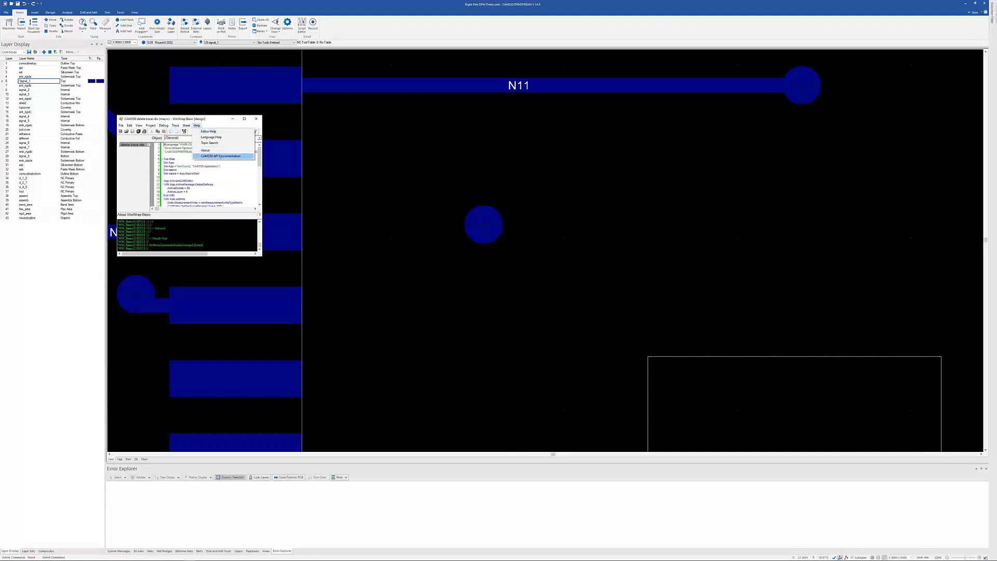
click(221, 157)
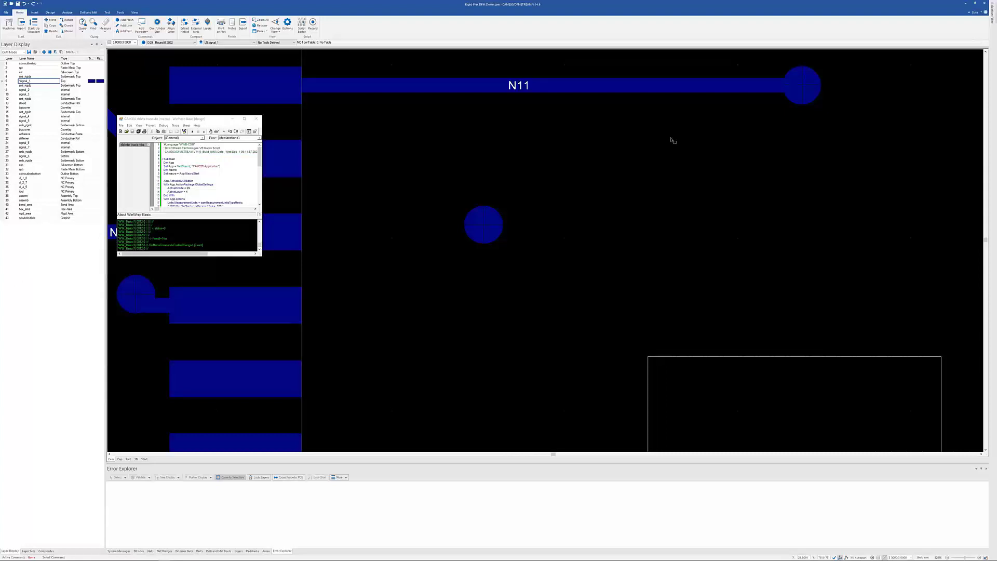
scroll(701, 216, down, 2)
scroll(712, 233, down, 2)
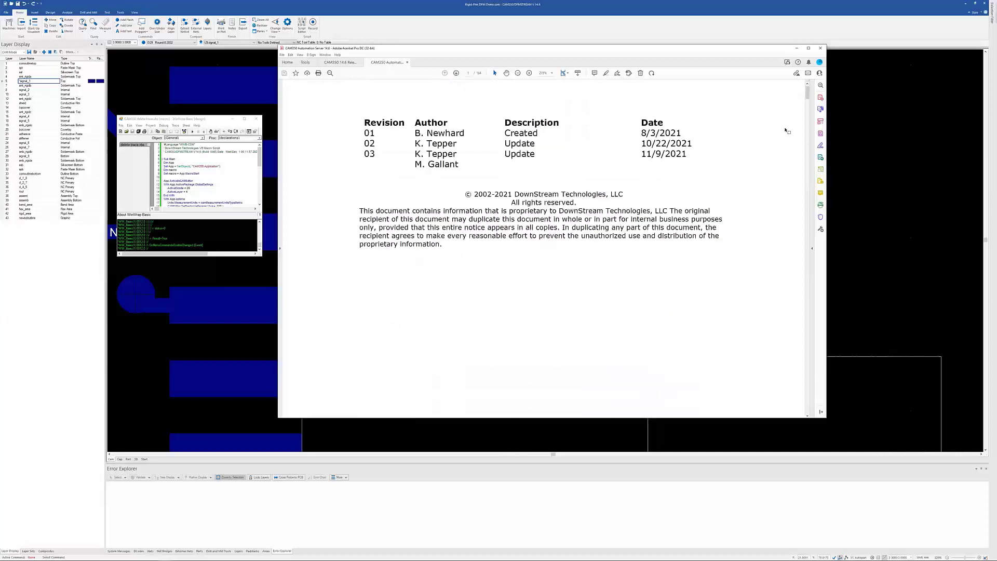
drag(808, 106, 815, 52)
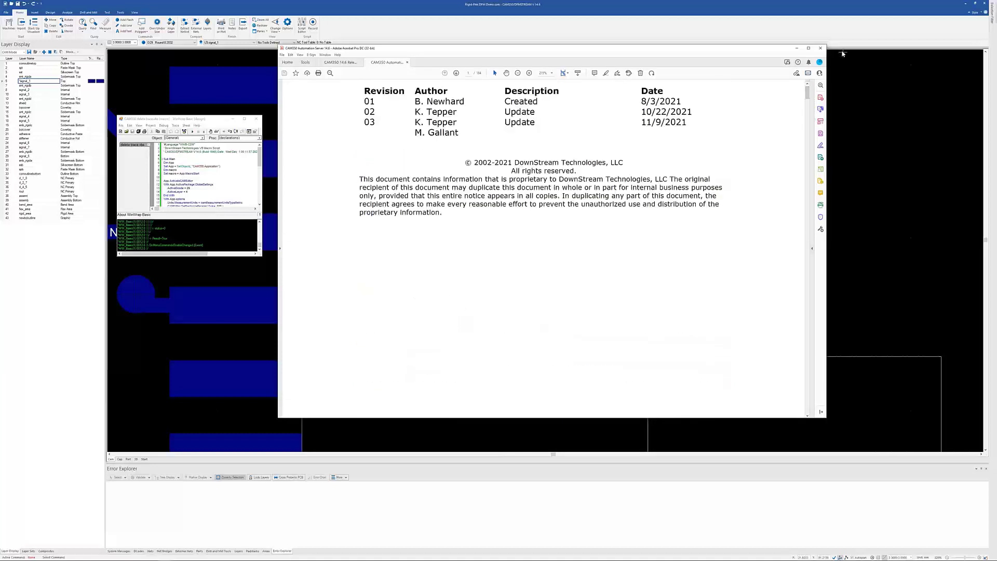
click(819, 48)
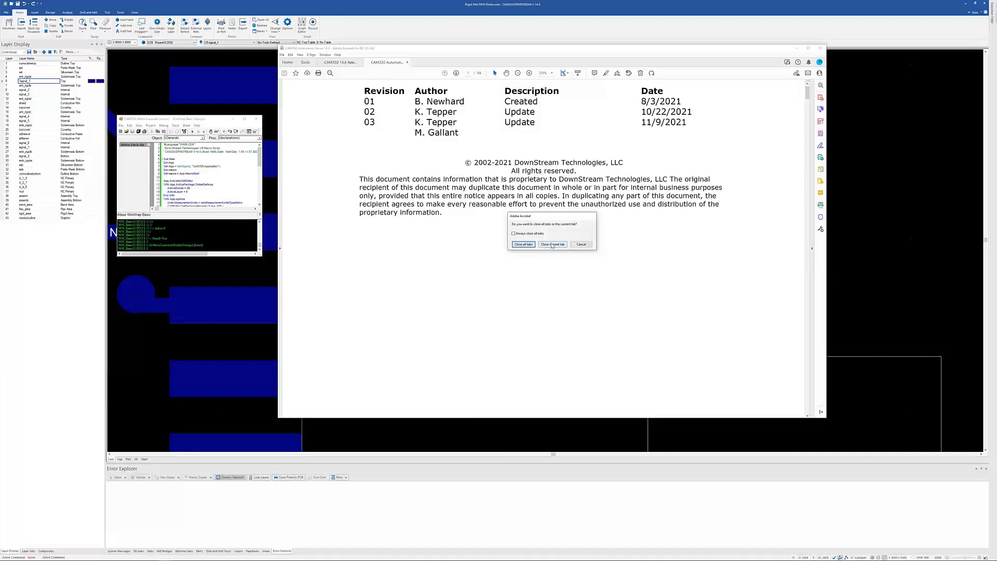
click(552, 244)
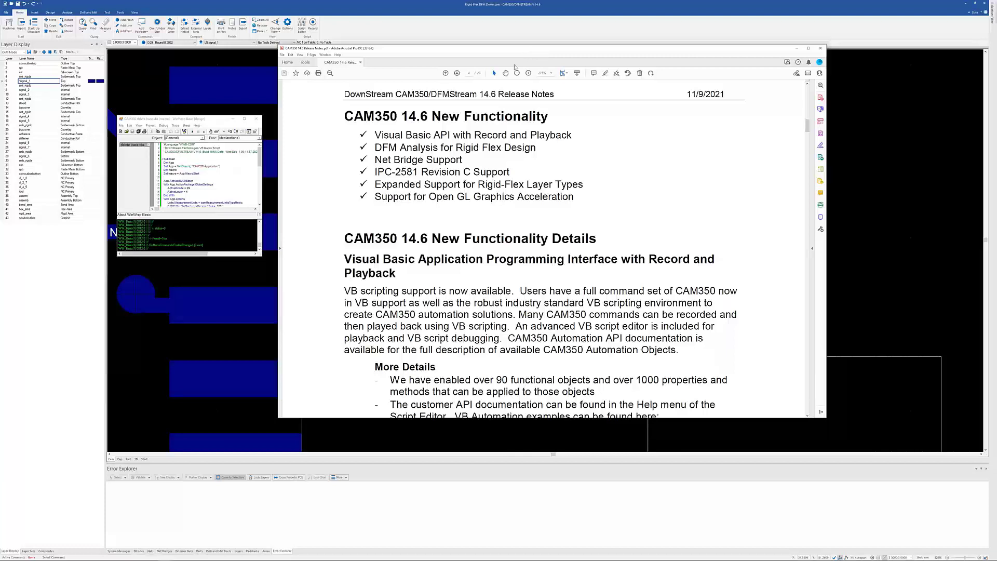
key(alt+Tab)
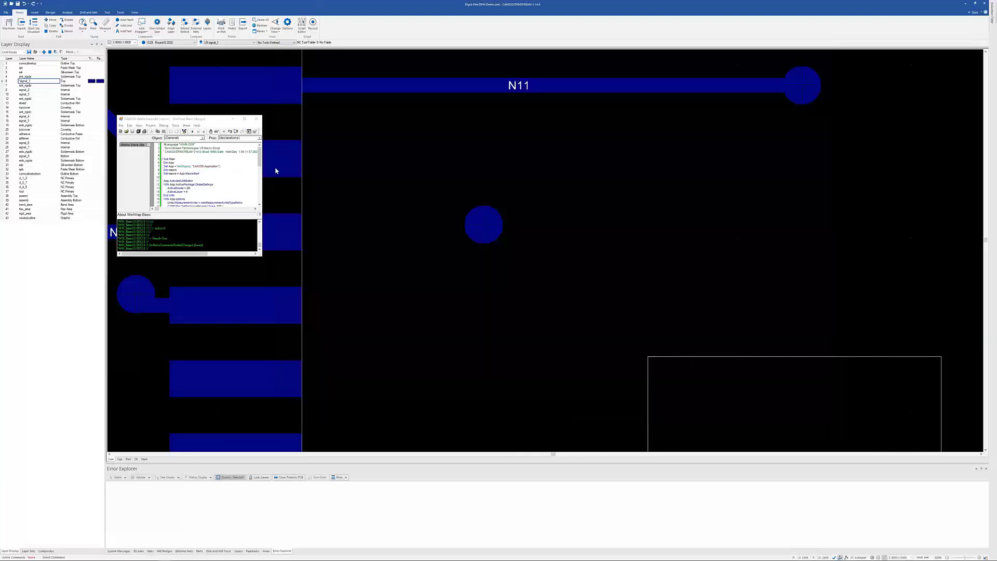
Close the script editor and display all layers with the whole board in view
click(256, 119)
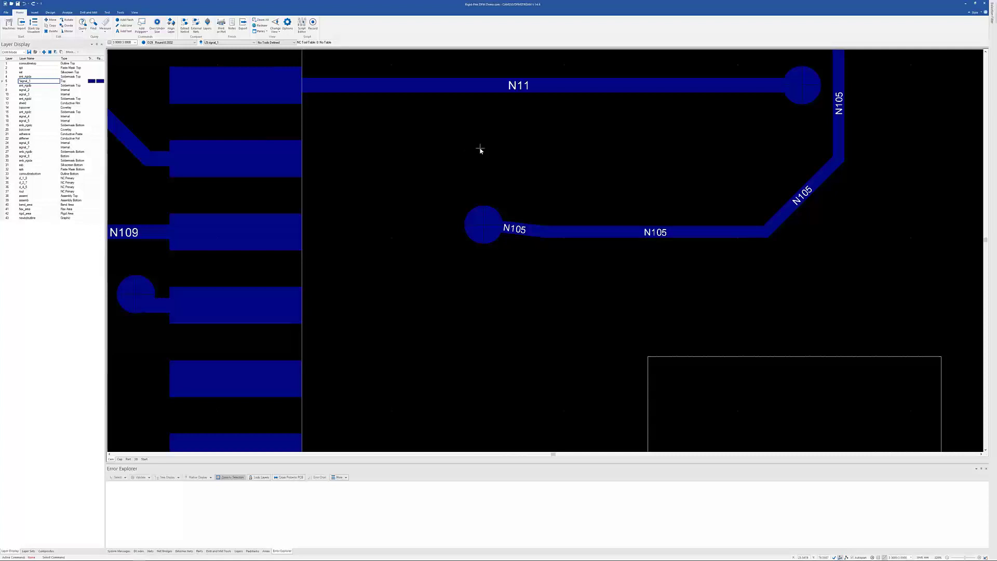
key(Home)
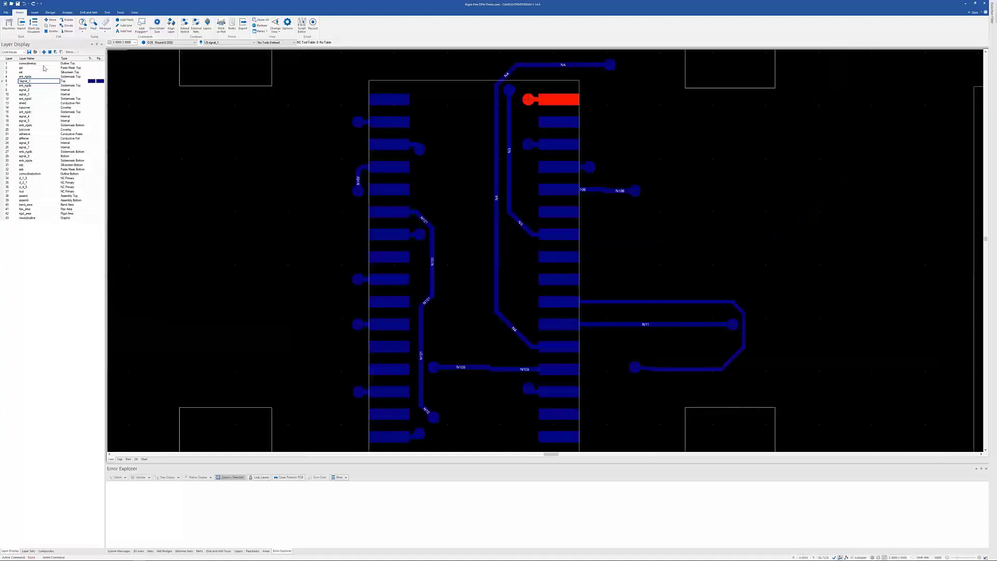
click(50, 52)
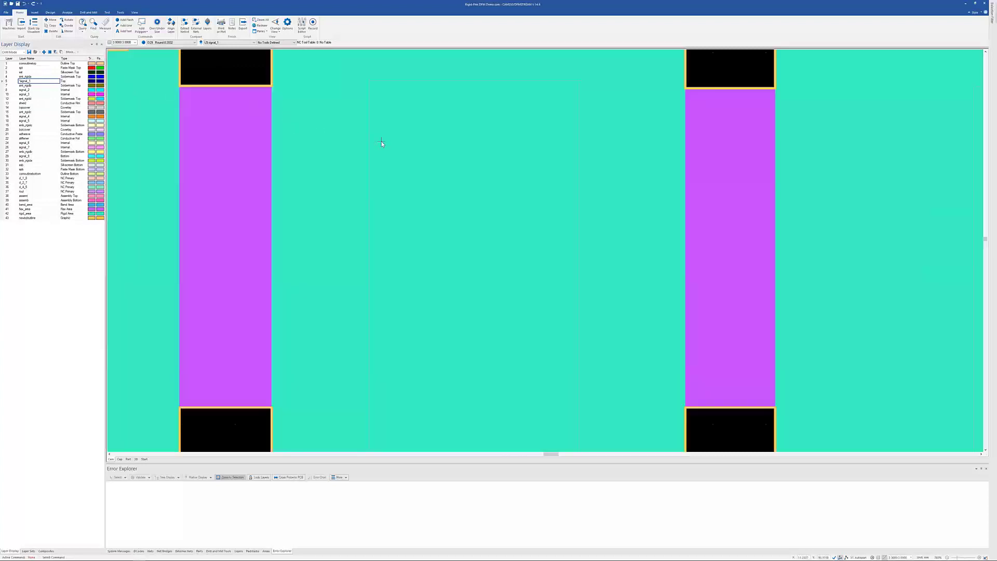
key(Home)
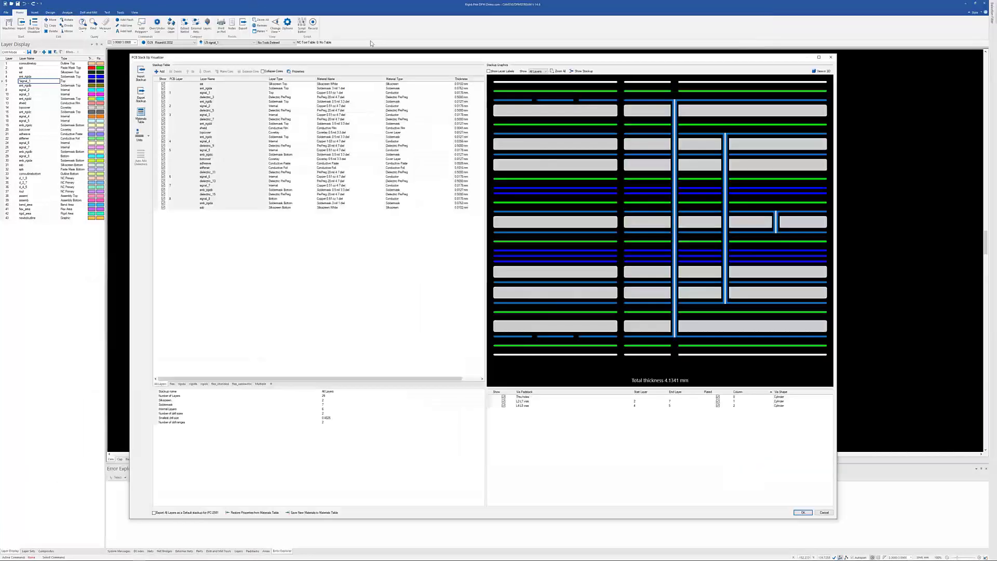
Examine the rigida, rigidc, flex, flex_shielded and flex_connector stackups in the stackup visualizer, and close it
click(182, 384)
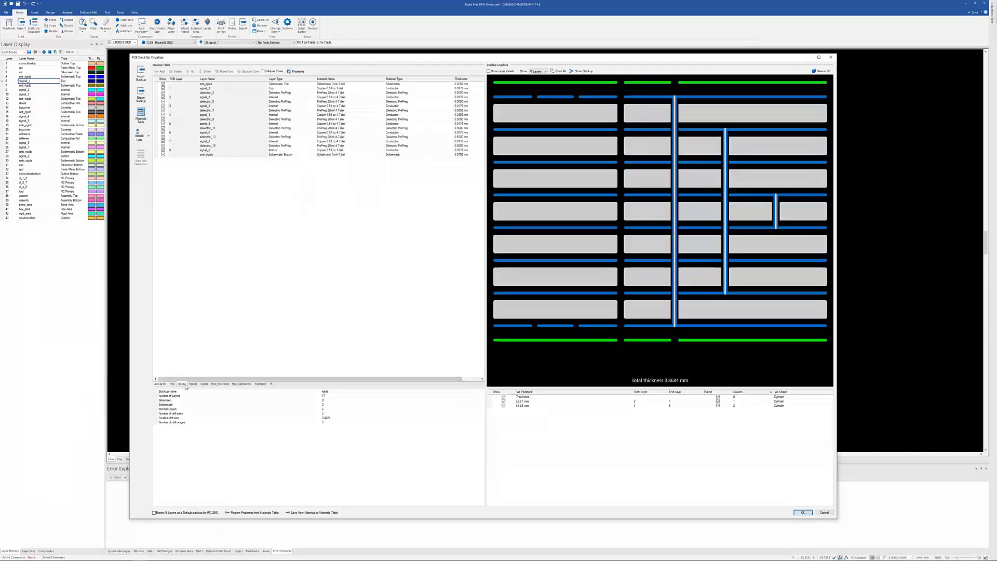
click(204, 384)
click(205, 384)
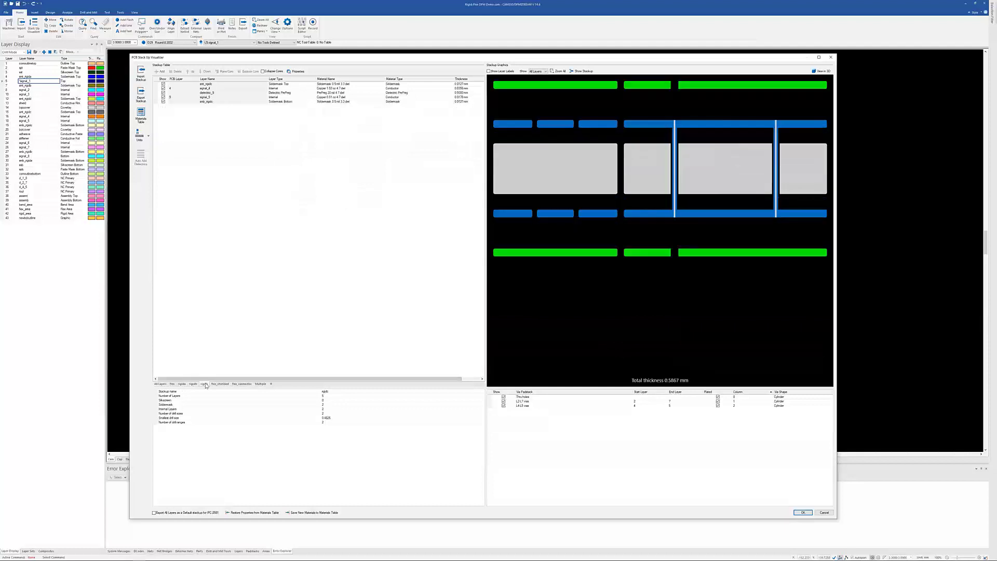
click(173, 384)
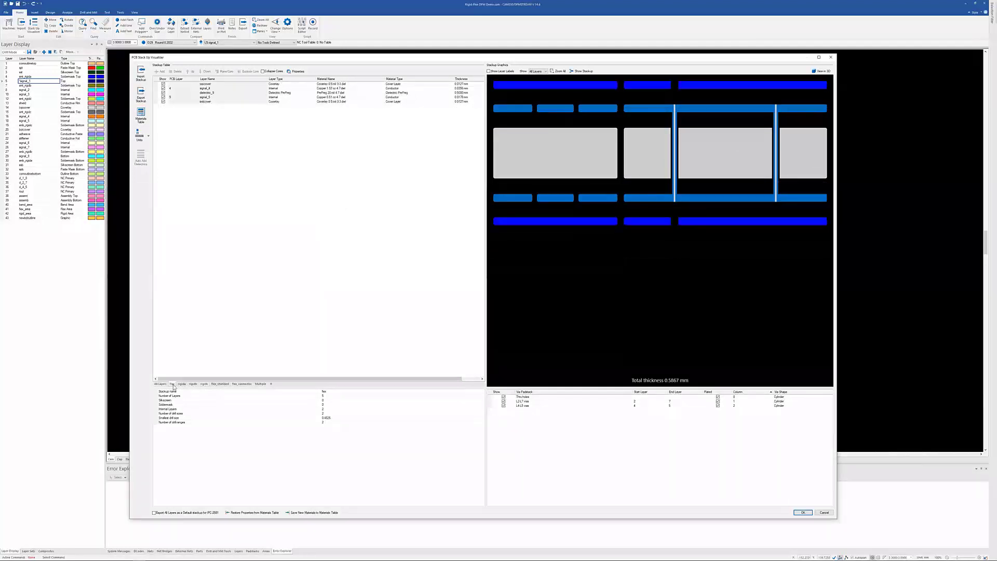
click(220, 384)
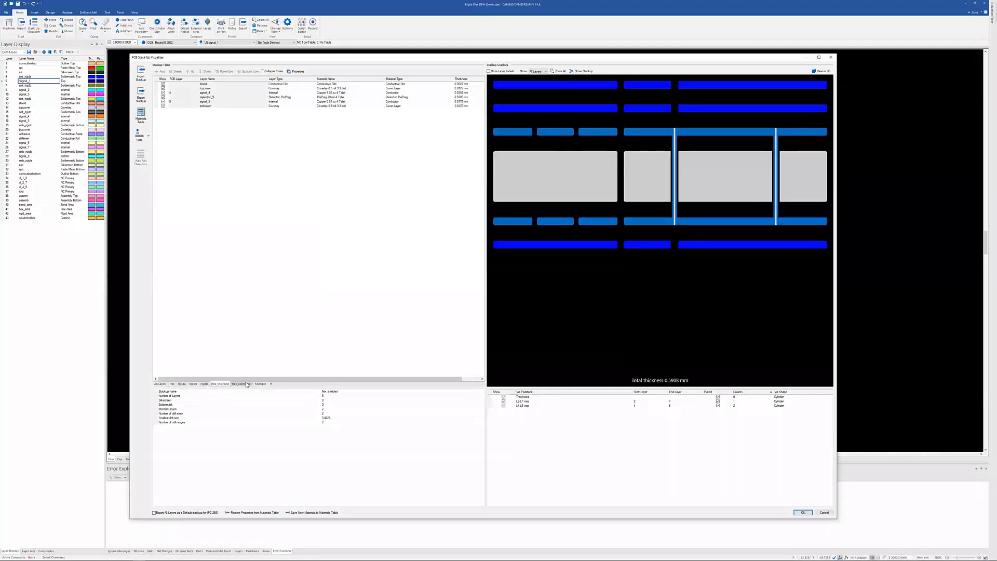
click(241, 384)
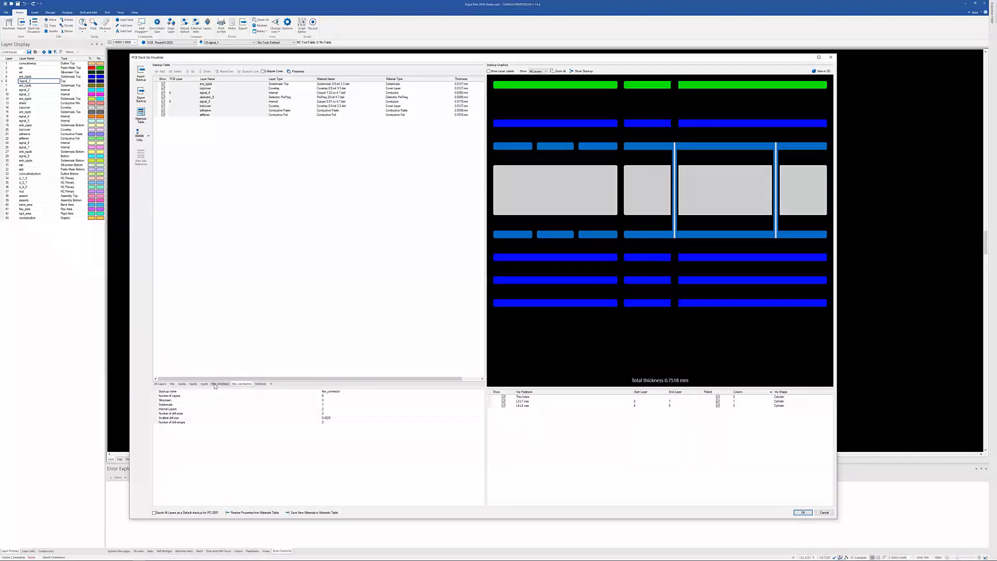
click(220, 384)
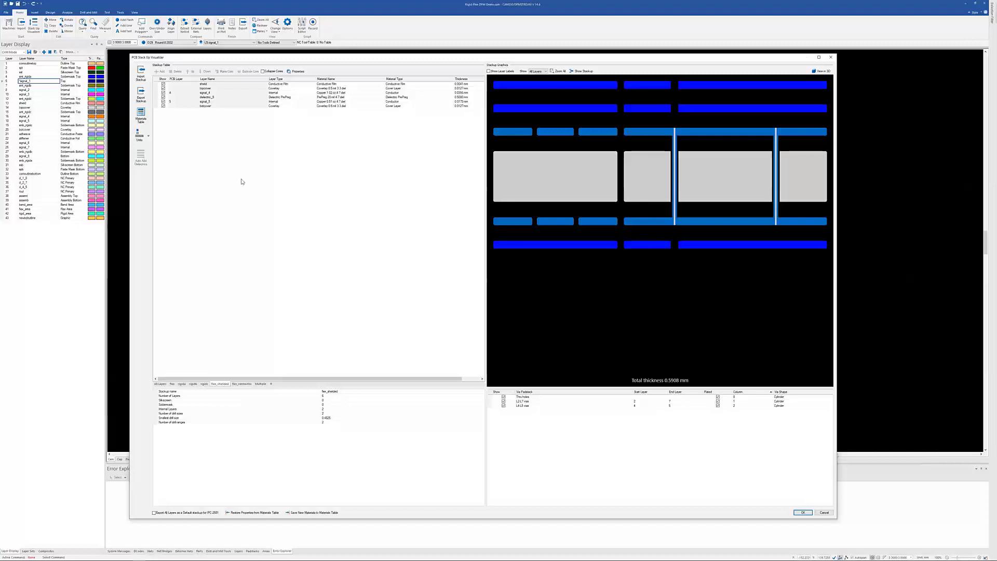
click(830, 58)
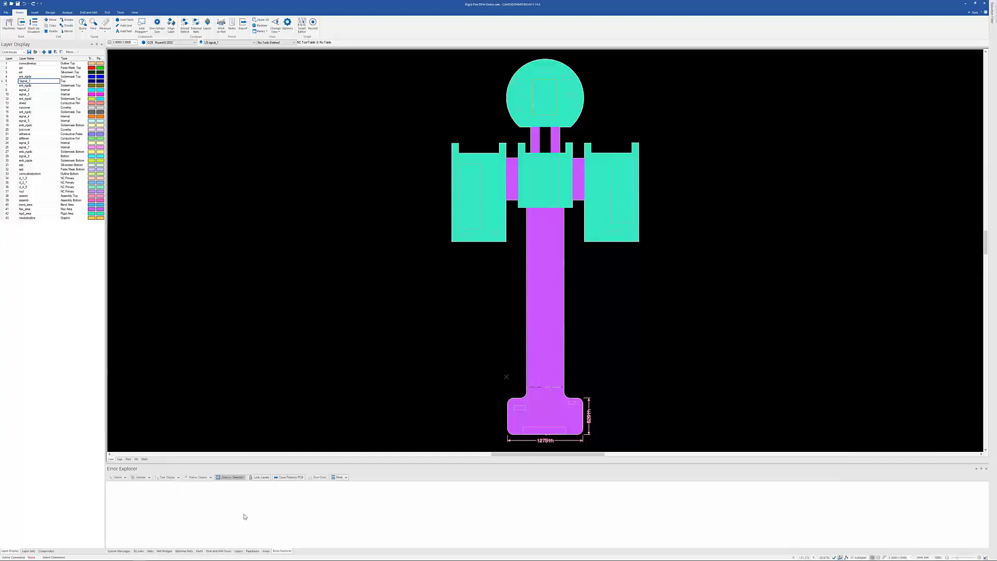
Bring up the board's area list and filter it to stackup zone areas
click(264, 551)
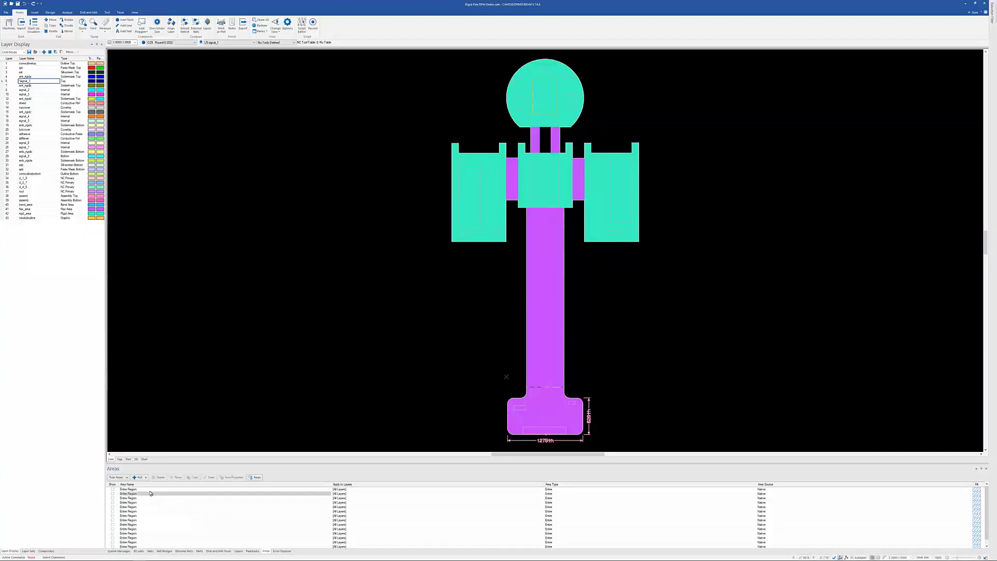
click(127, 477)
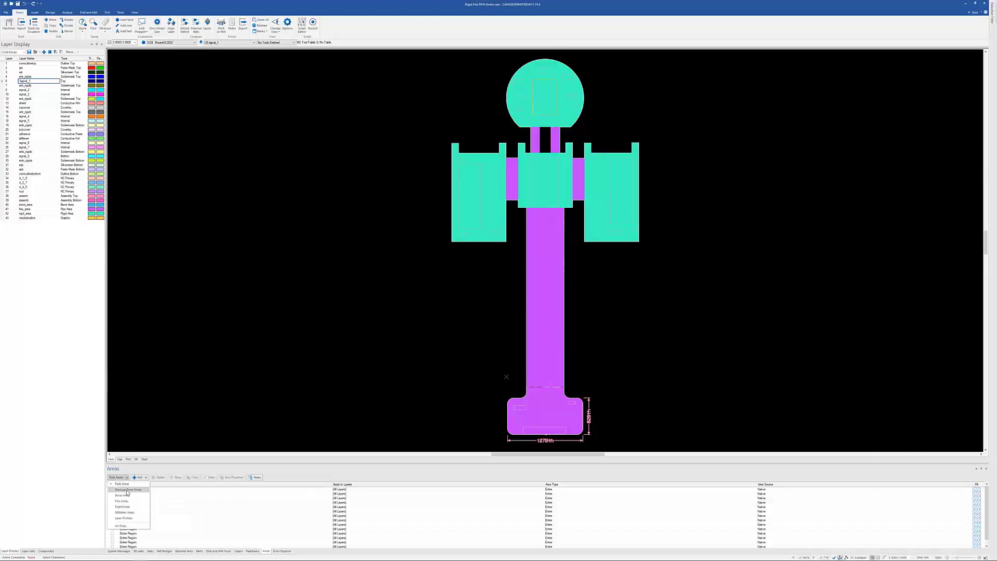
click(127, 490)
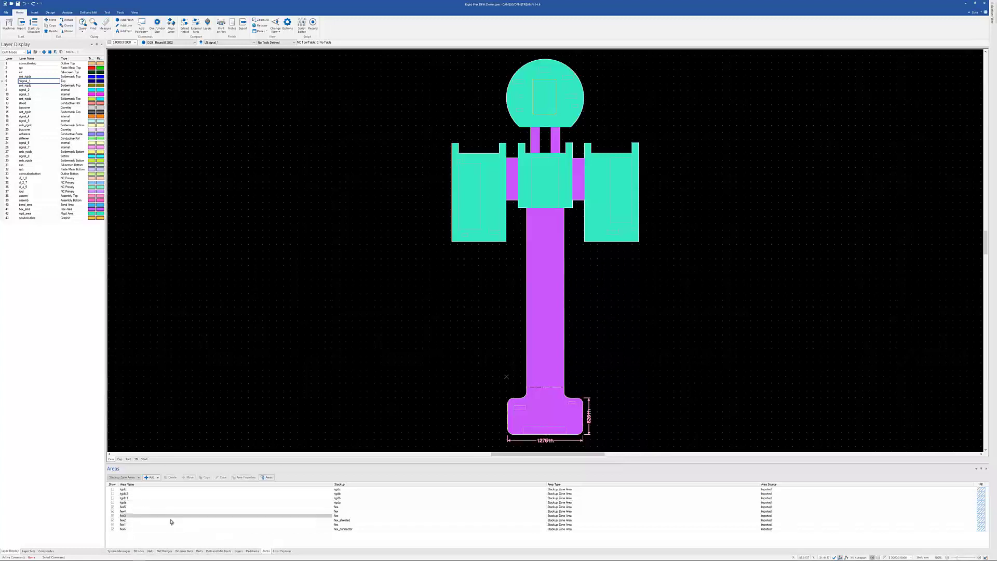
Filter the area list to layer profiles and show the signal_1 and rigidb soldermask profiles on the board
click(137, 477)
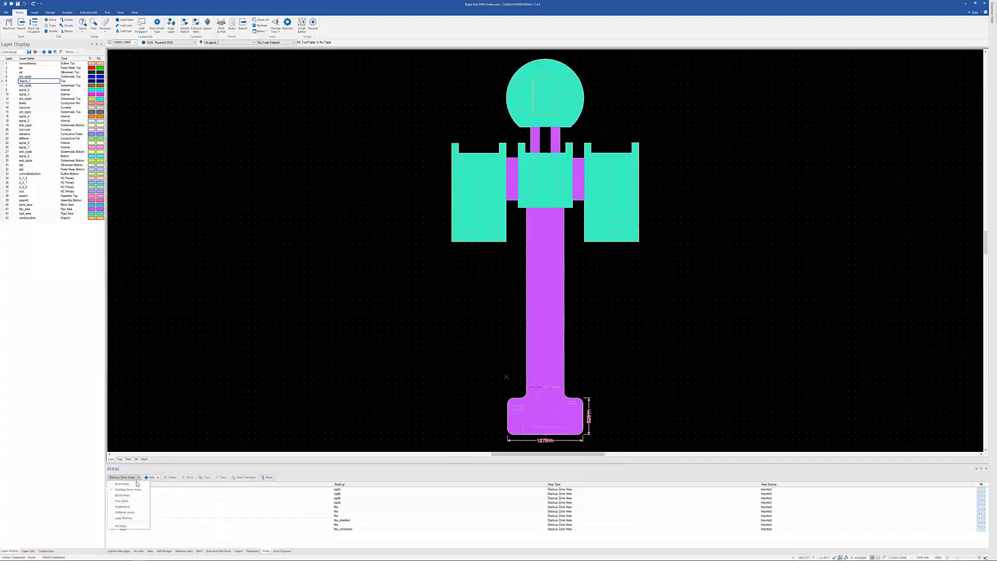
click(127, 518)
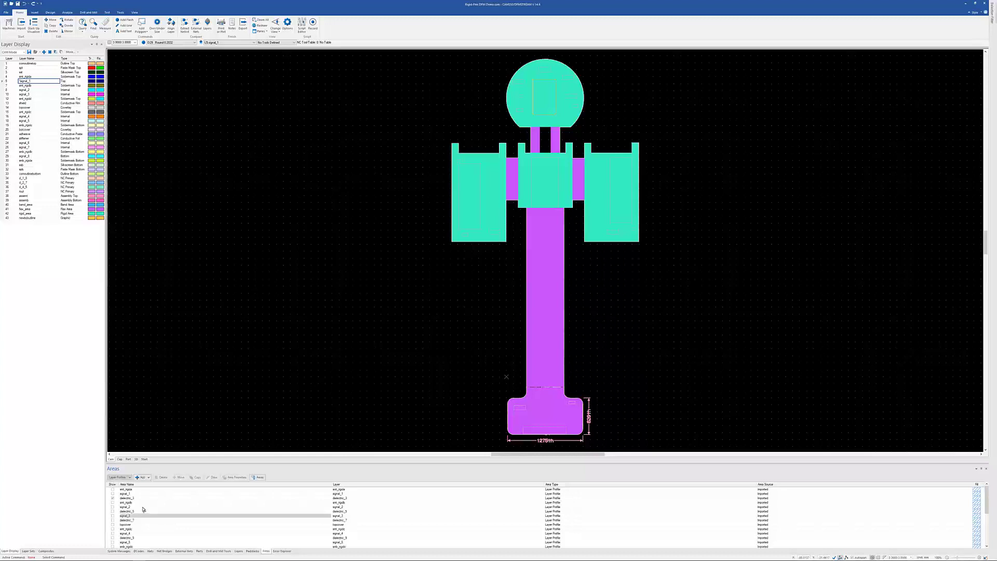
click(112, 498)
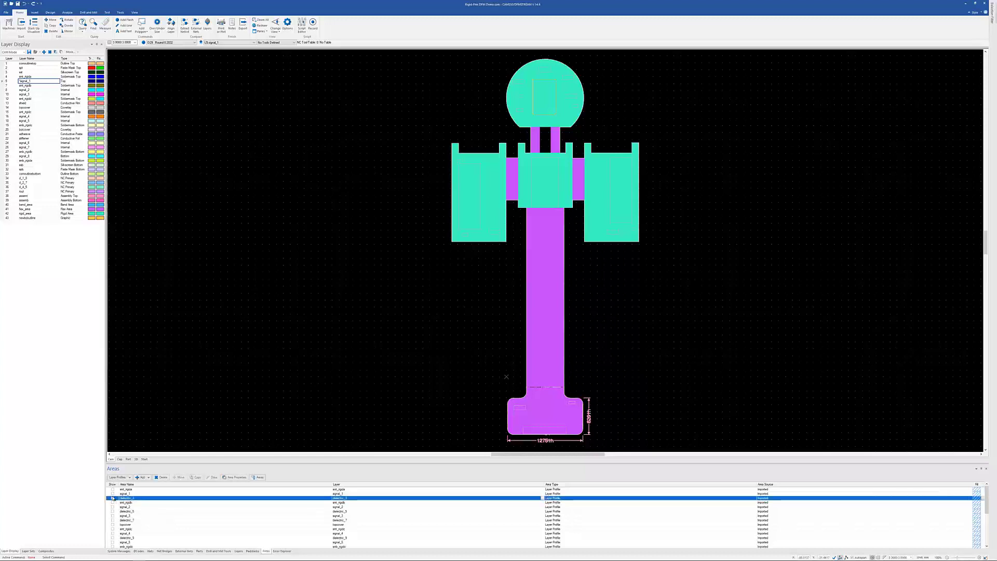
click(113, 494)
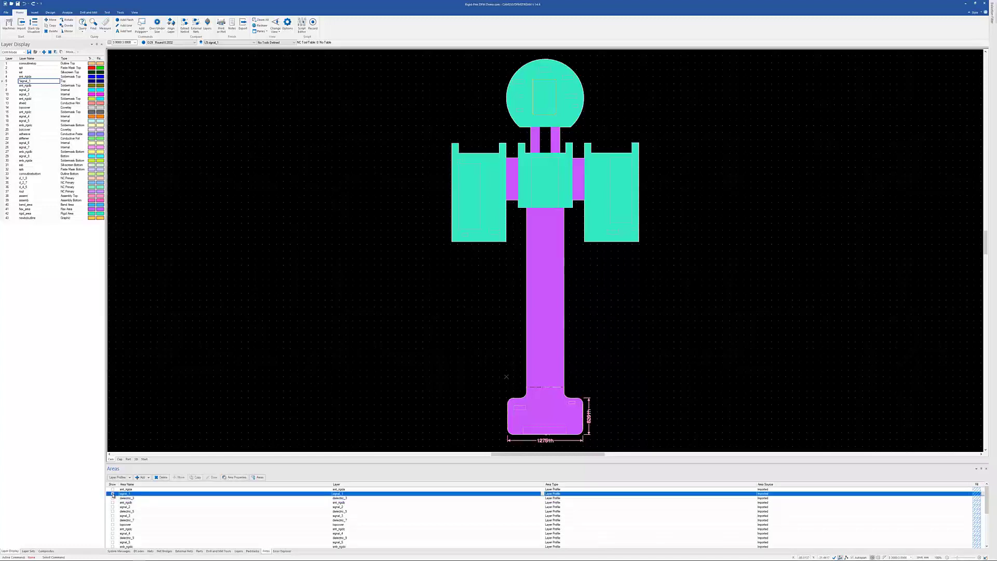
click(258, 476)
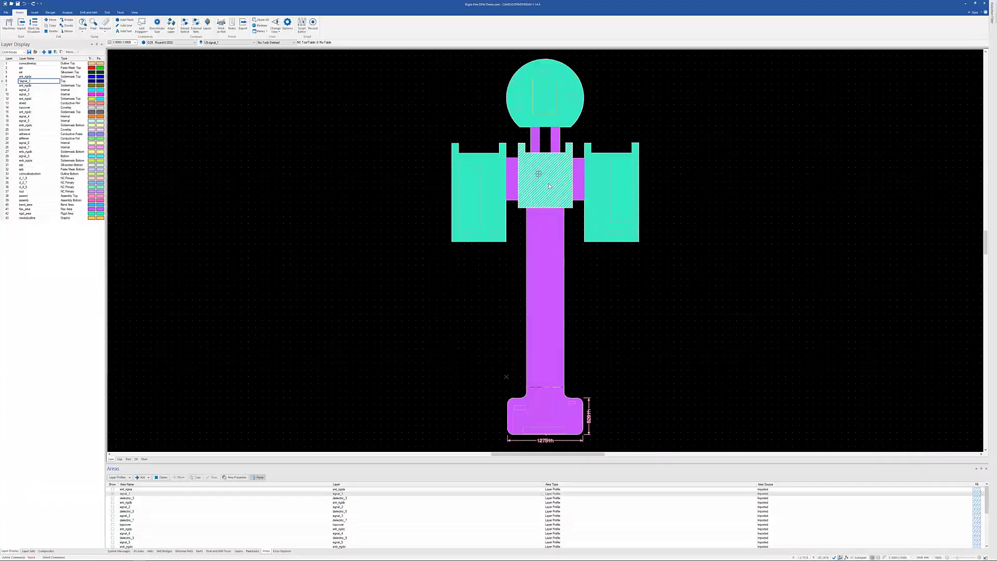
mouse_move(551, 173)
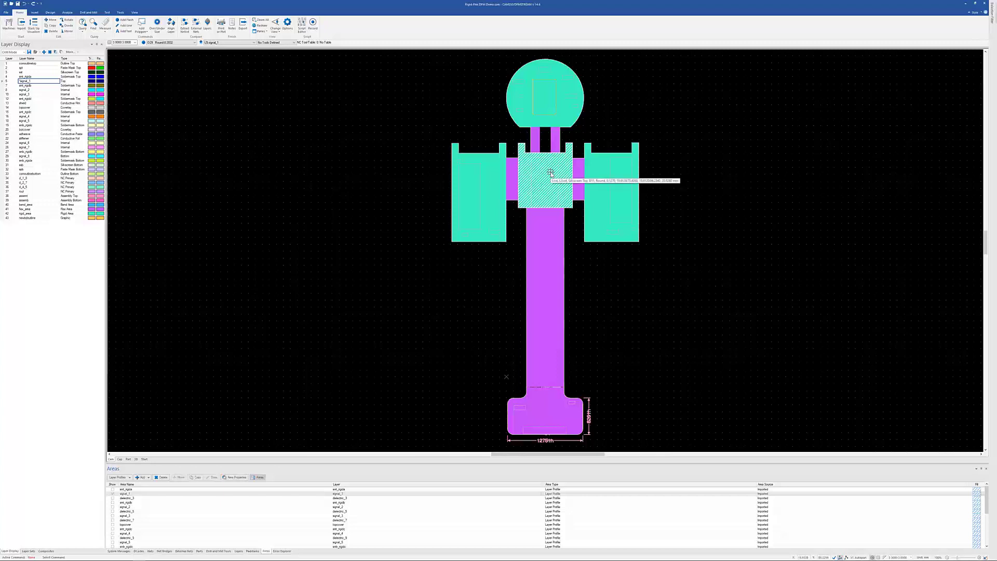
click(112, 502)
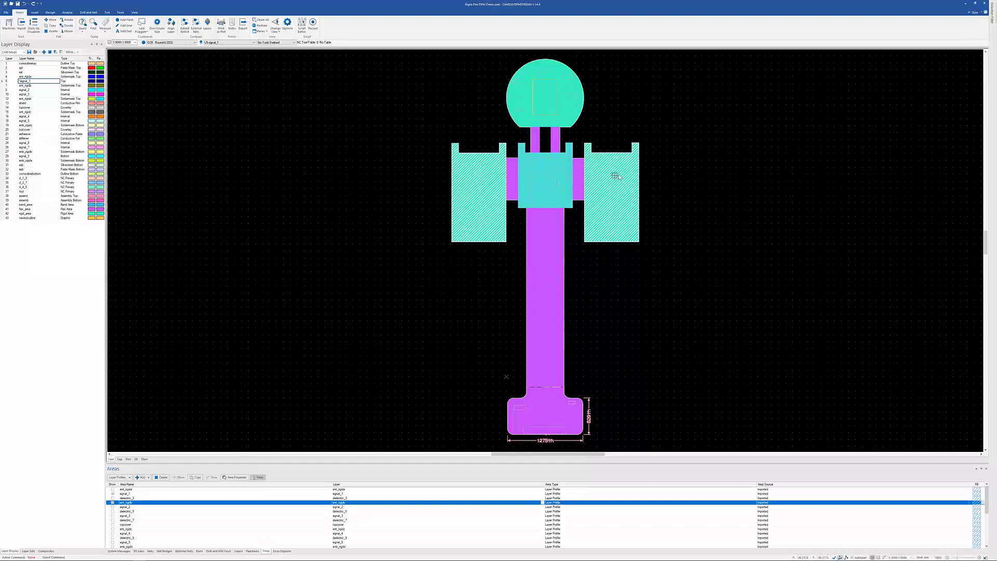
mouse_move(628, 183)
Open the Rigid-Flex analysis, enable all of its constraints to review them, and close it without running the check
click(67, 13)
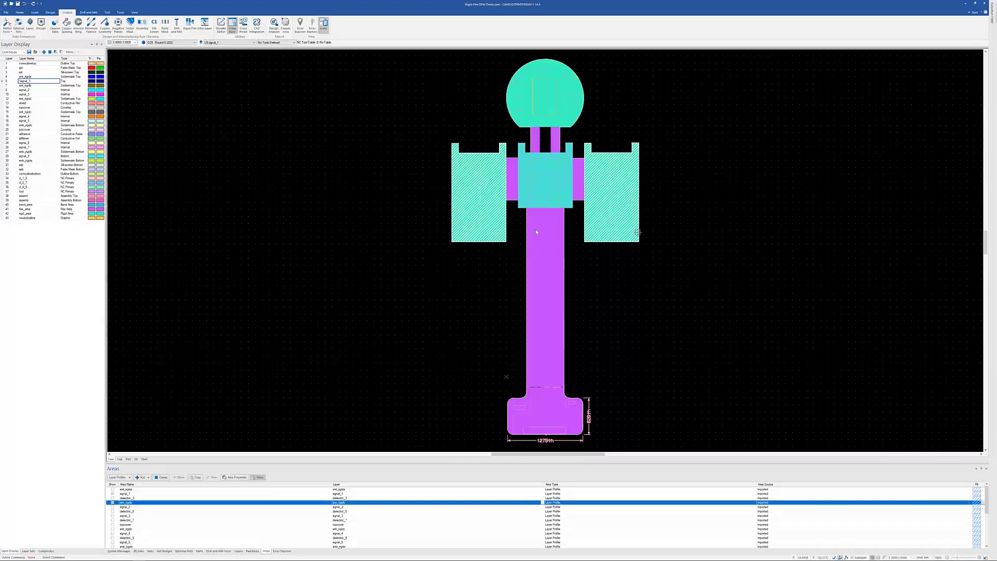
mouse_move(593, 197)
click(191, 30)
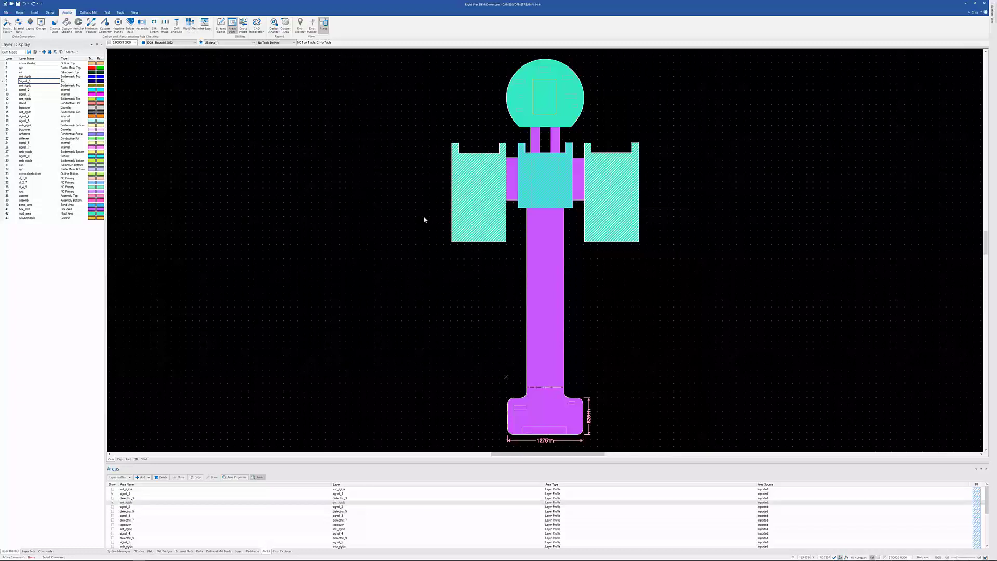
drag(456, 162, 181, 135)
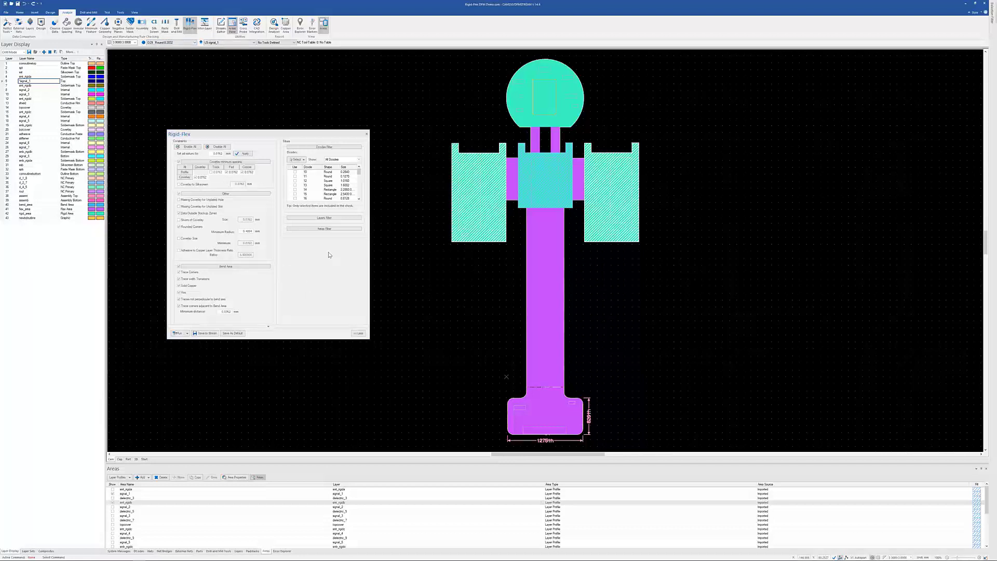
click(188, 146)
click(367, 134)
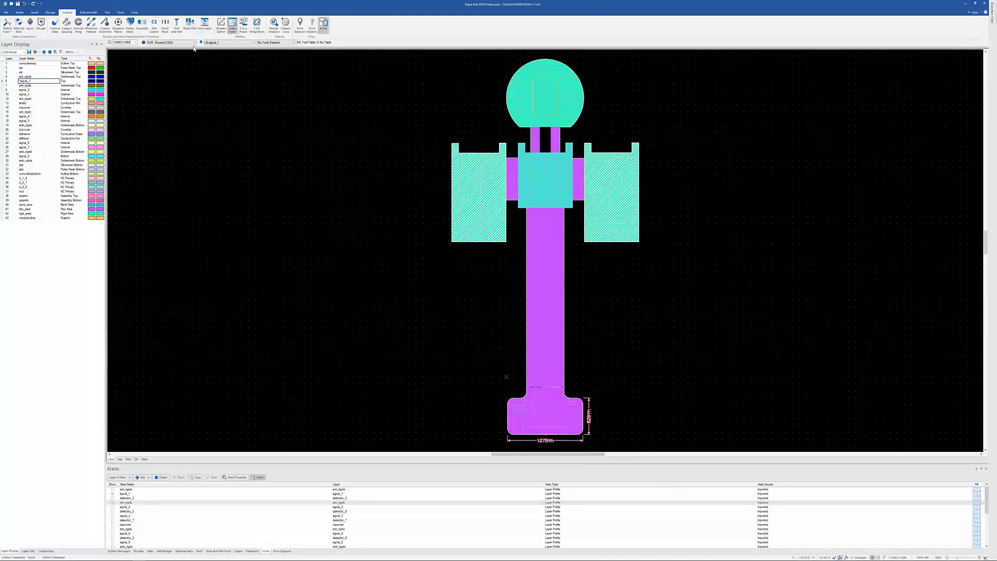
Open the Inter-Layer analysis and save its constraints to the open stream Stream 0 as the new check Saved Check 1
click(205, 23)
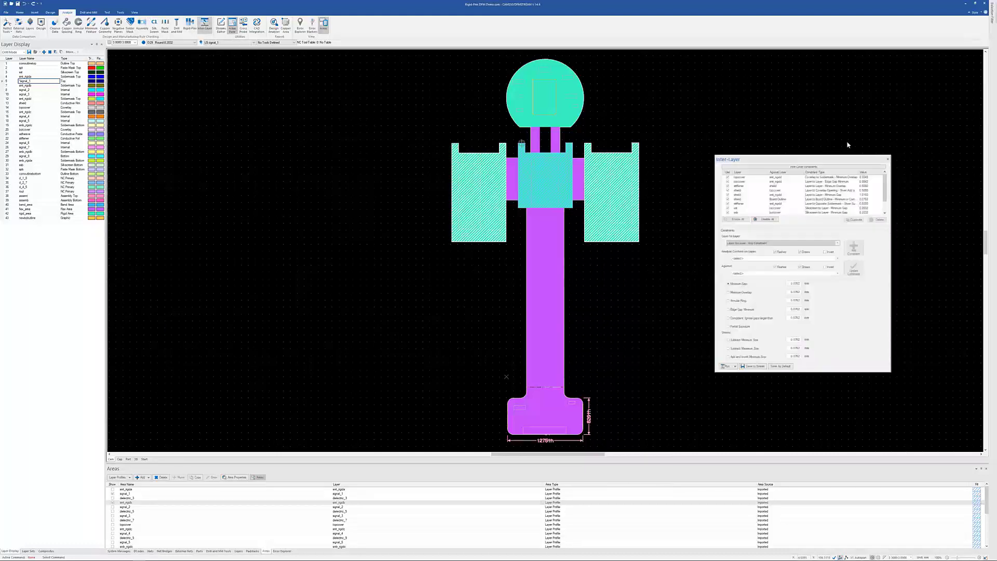
drag(808, 159, 293, 145)
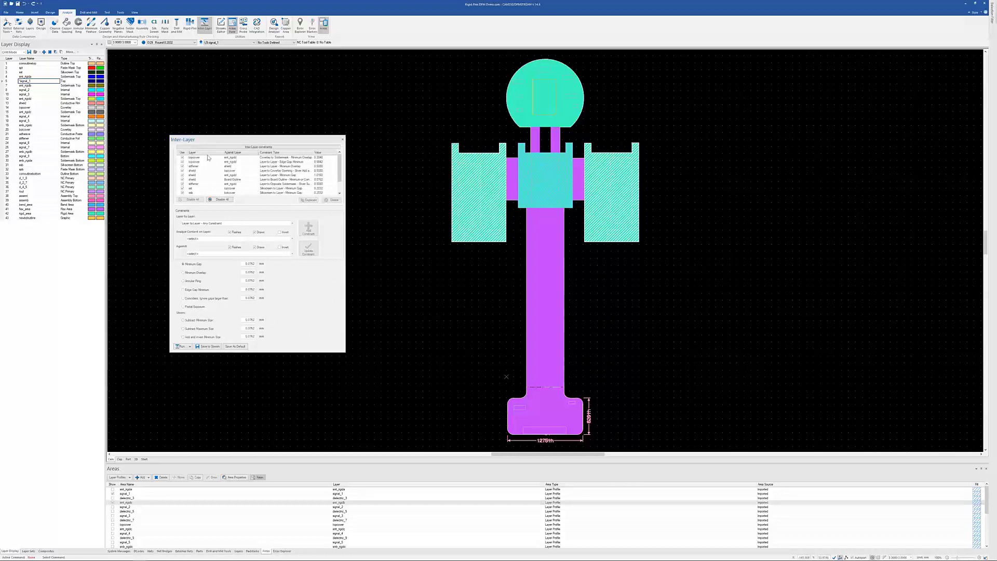
click(208, 346)
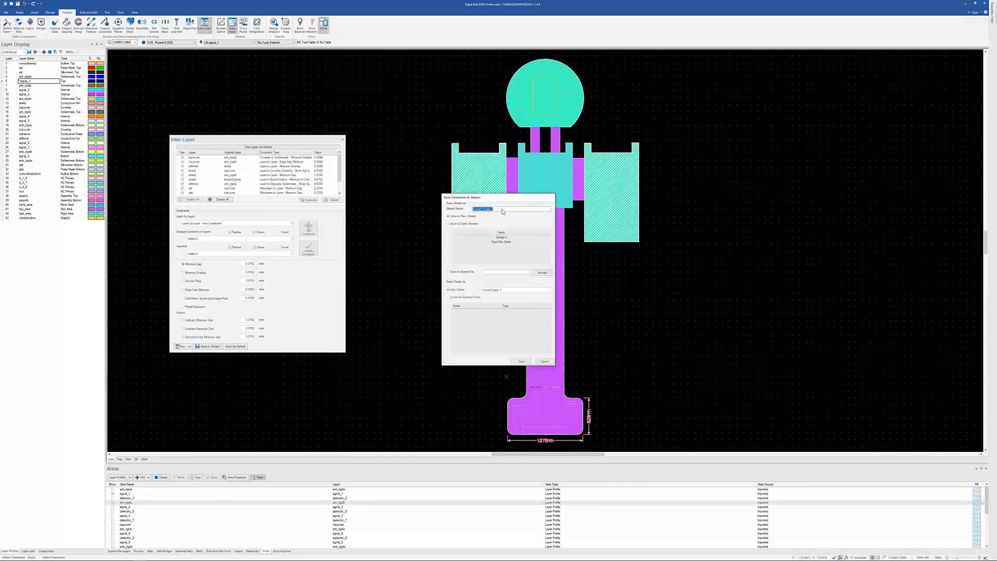
click(457, 223)
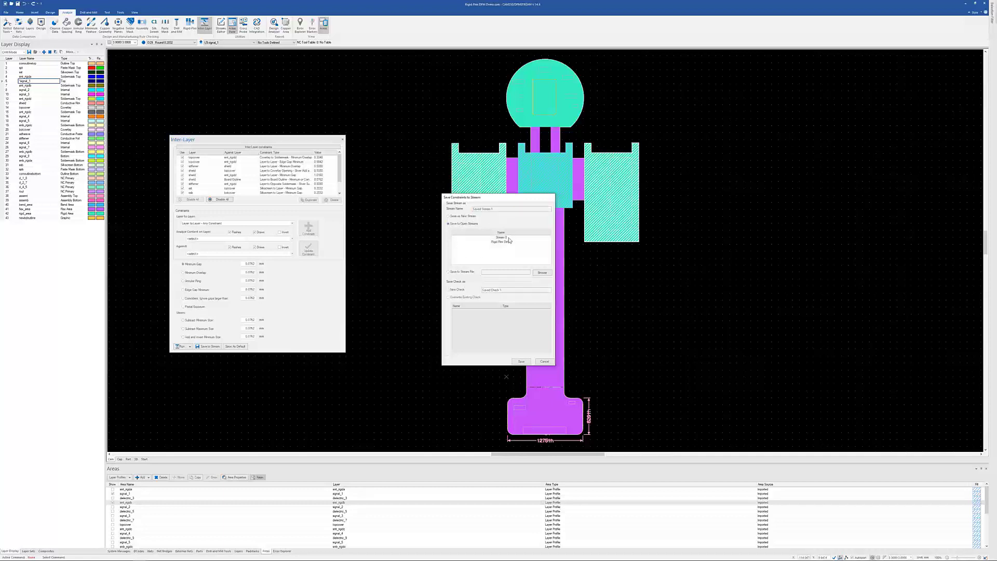
click(509, 237)
click(521, 362)
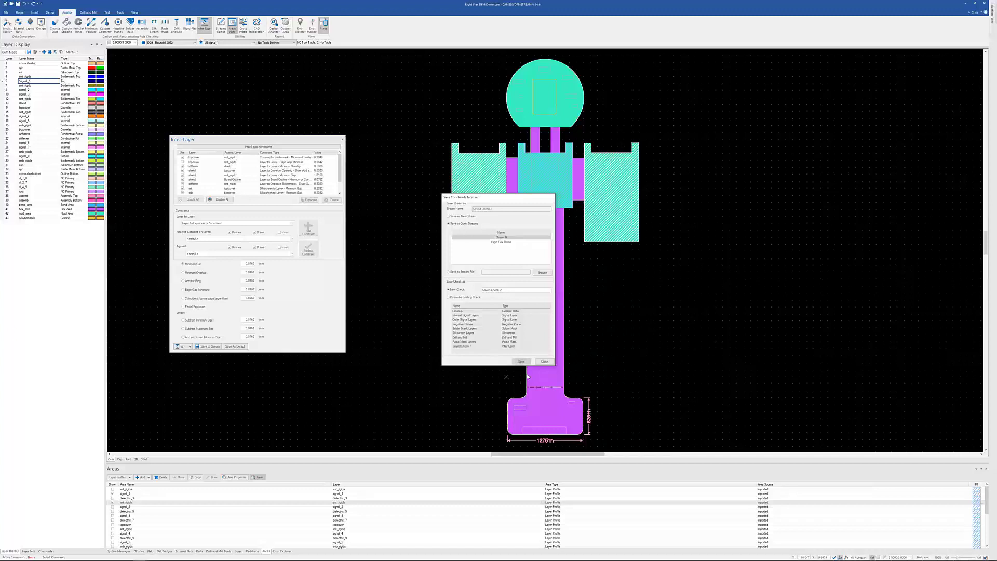
click(544, 362)
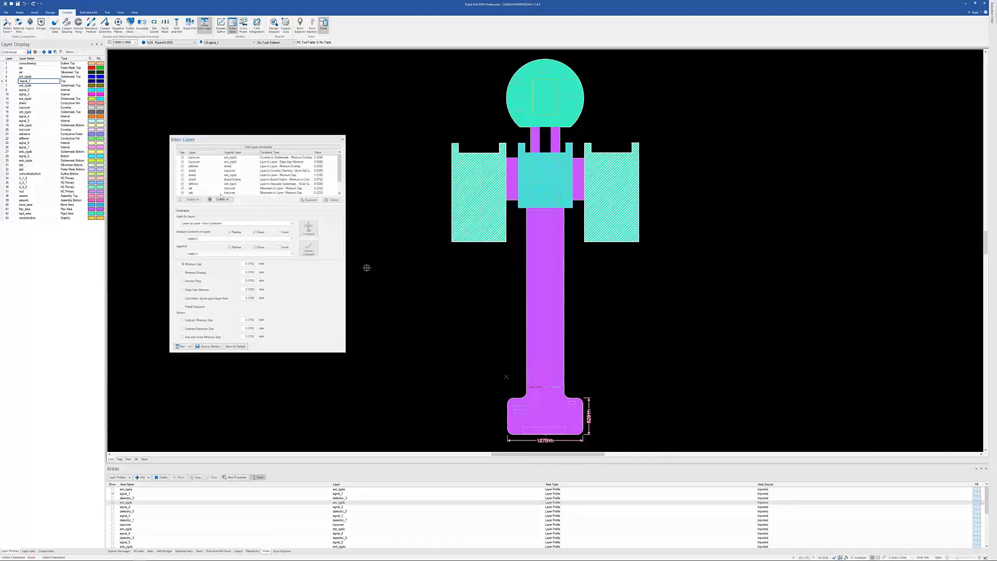
click(342, 139)
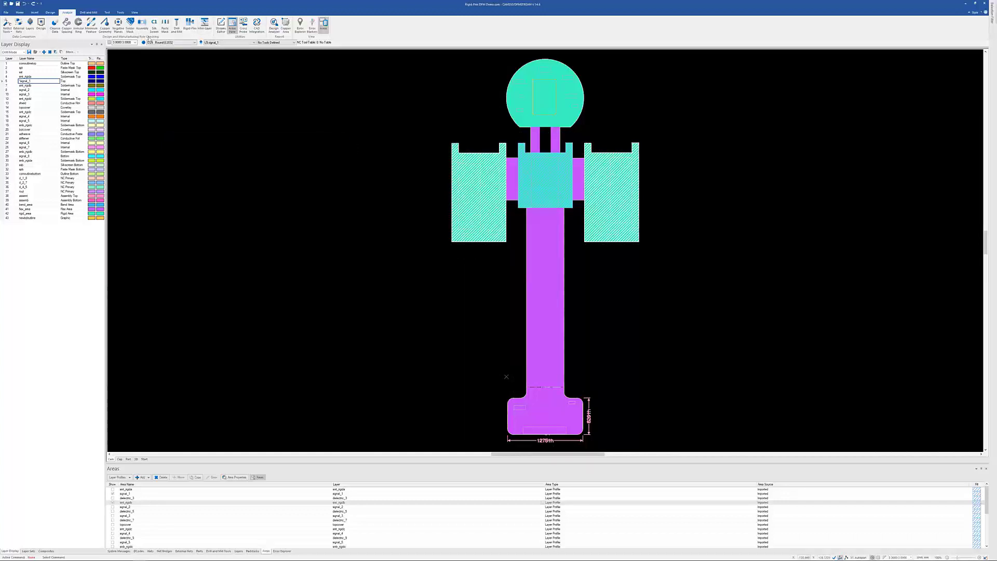
Open Stream 0 in the Streams Editor and add a Rigid-Flex check to it
click(219, 30)
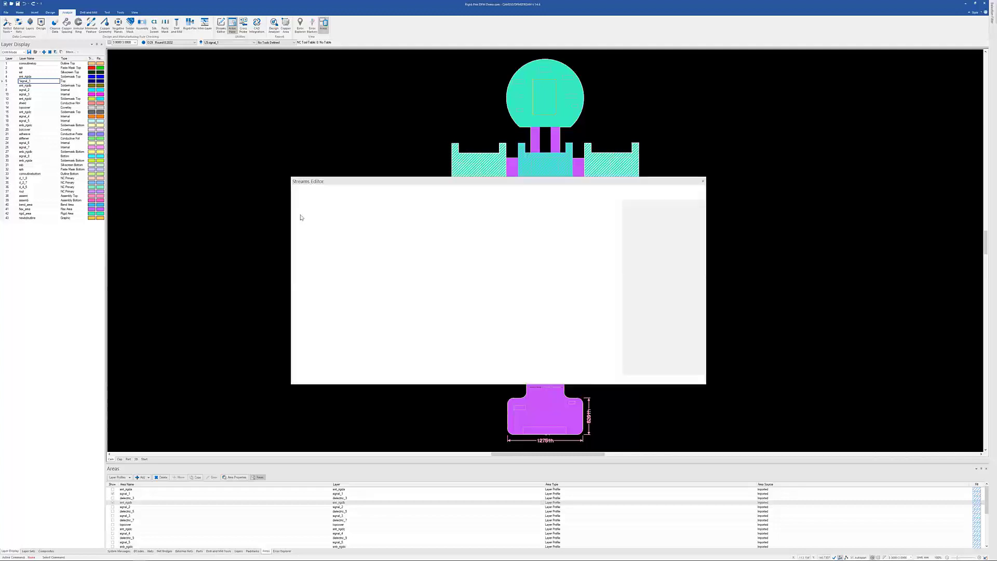
click(306, 208)
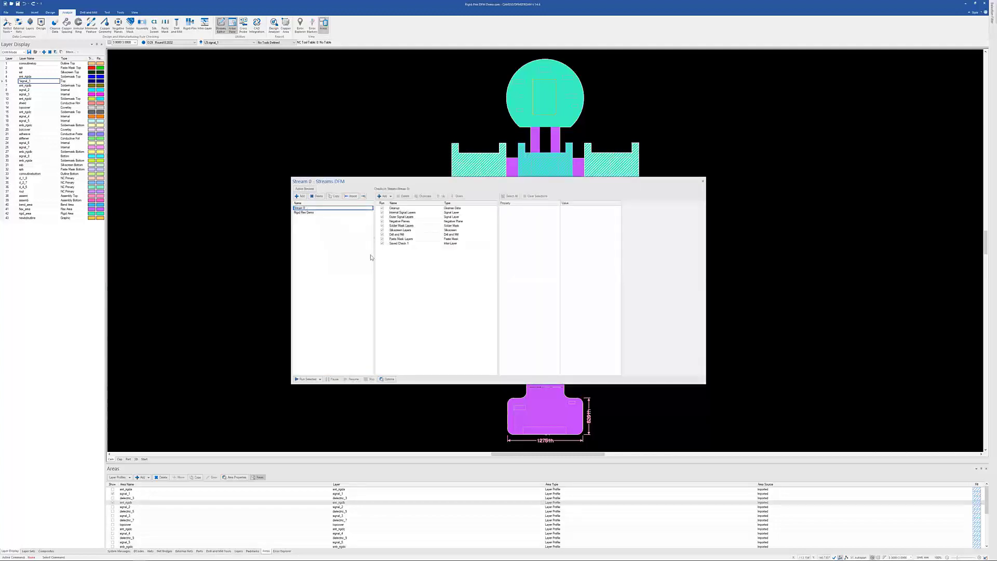
click(384, 196)
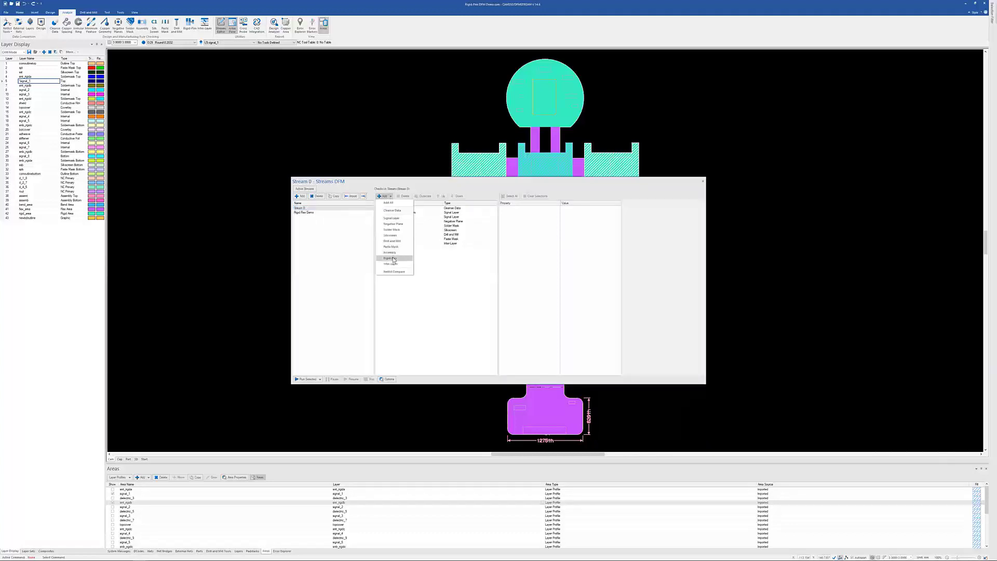
click(393, 258)
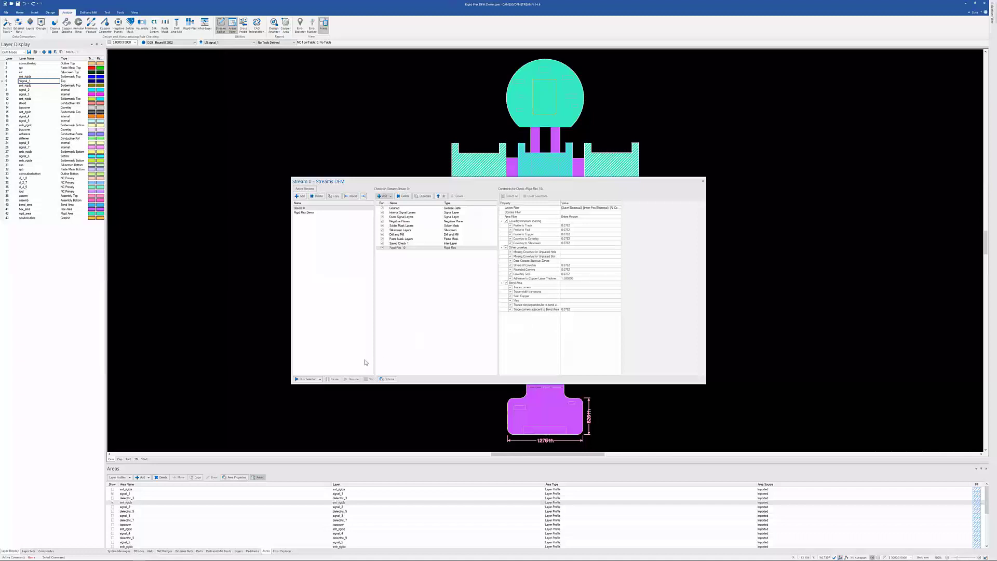
Run Stream 0 on the entire design space and view the constraints of its Cleanup check
click(318, 380)
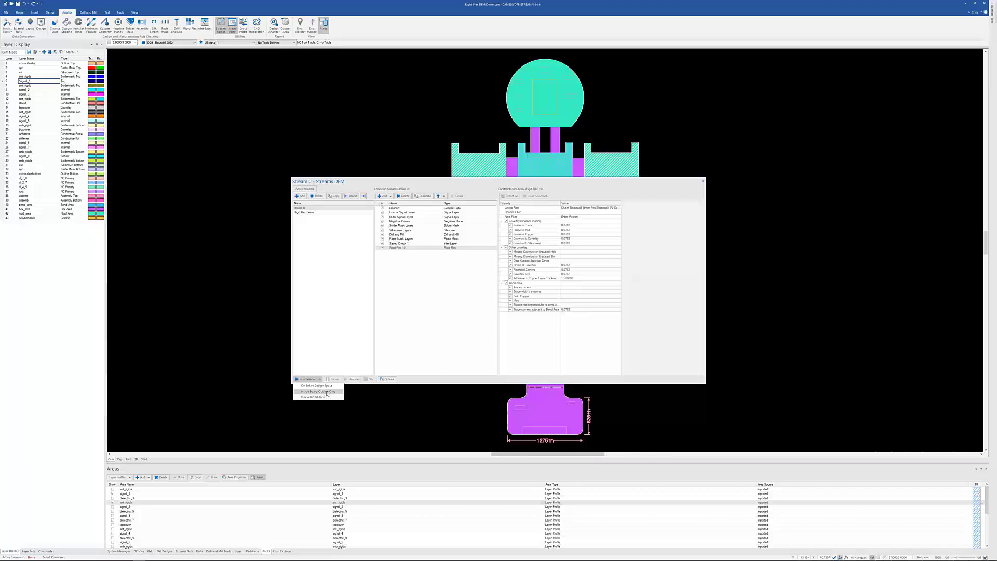
click(316, 385)
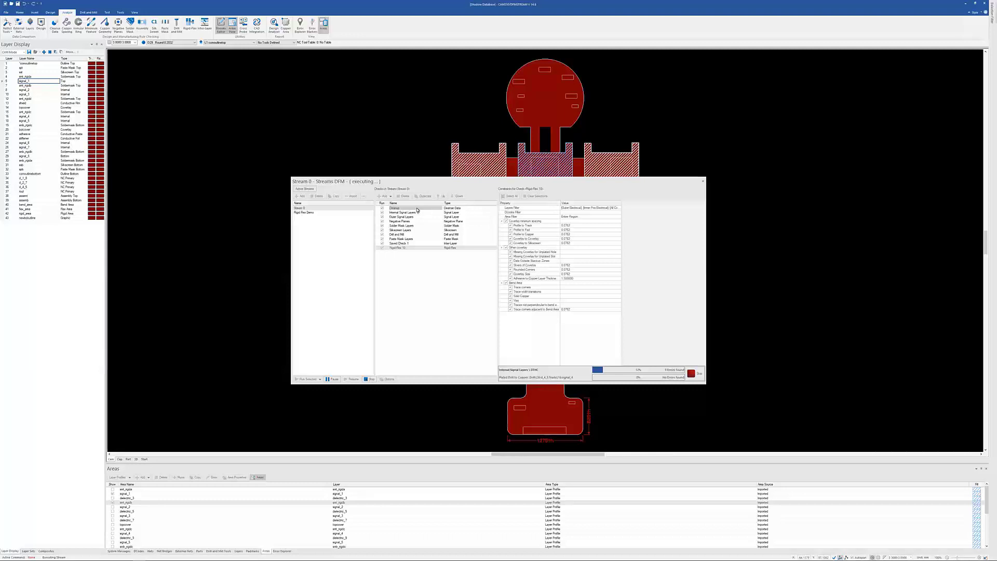
click(417, 208)
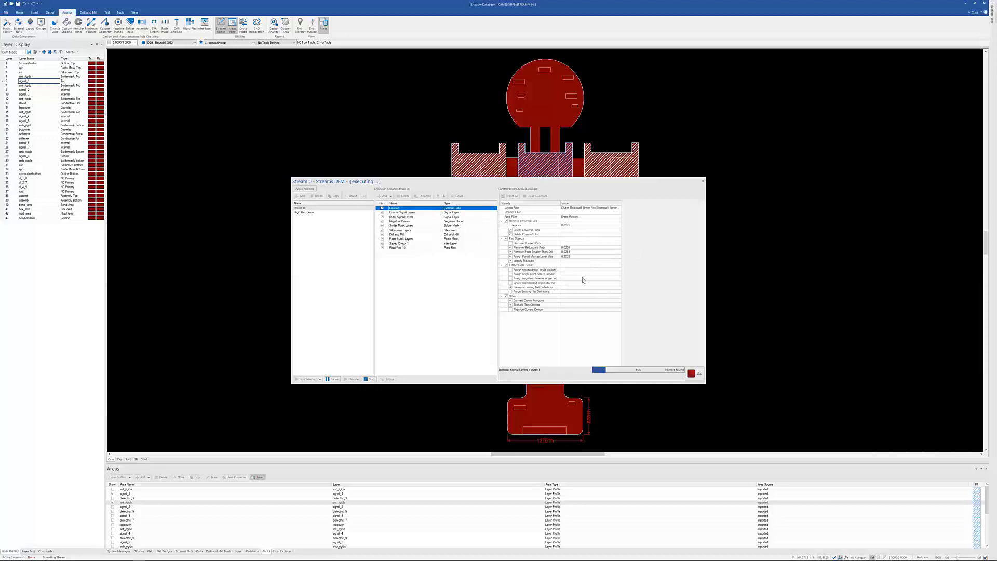
Compare the constraints of the Internal Signal Layers and Outer Signal Layers checks while Stream 0 runs
click(408, 213)
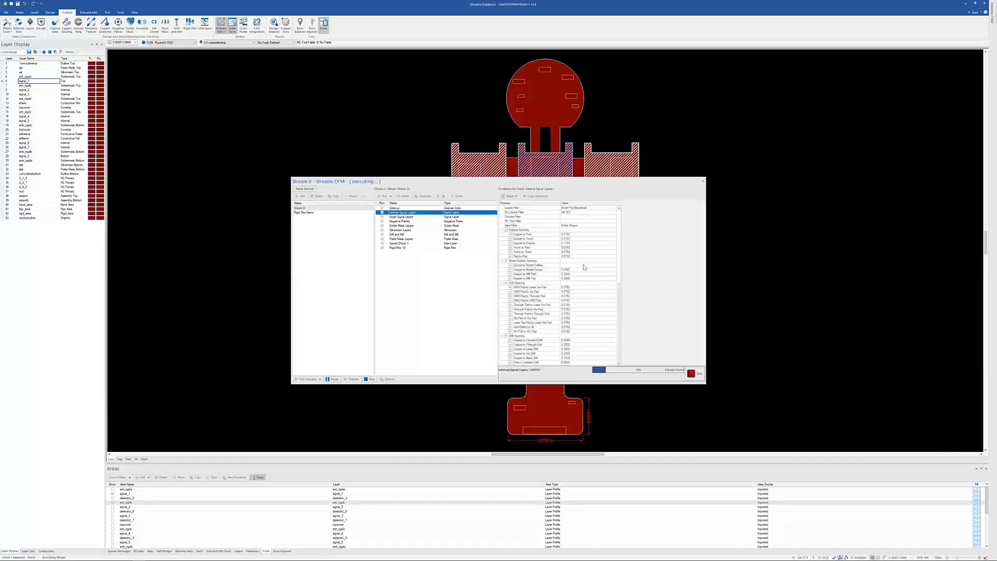
click(415, 217)
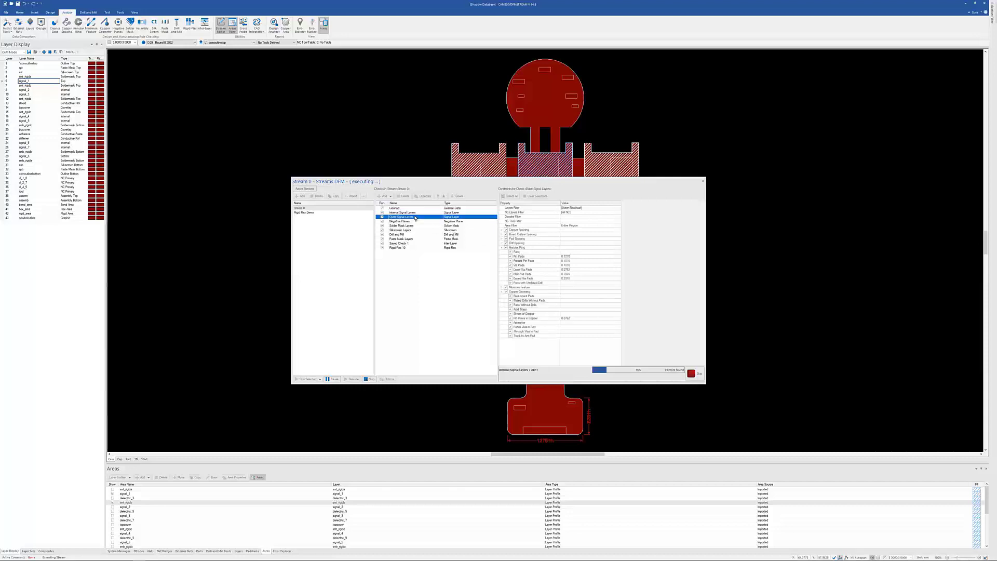
click(408, 212)
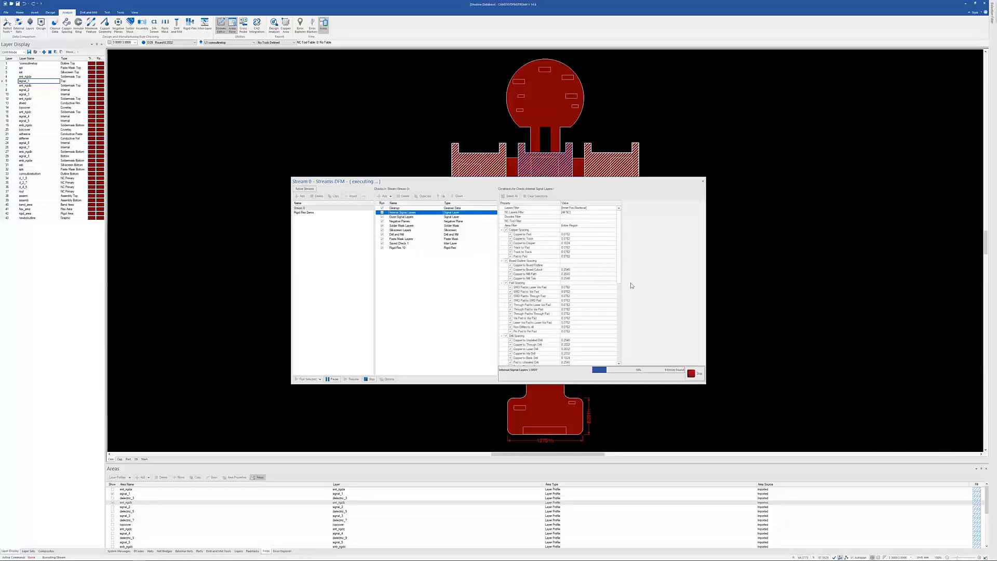
click(413, 217)
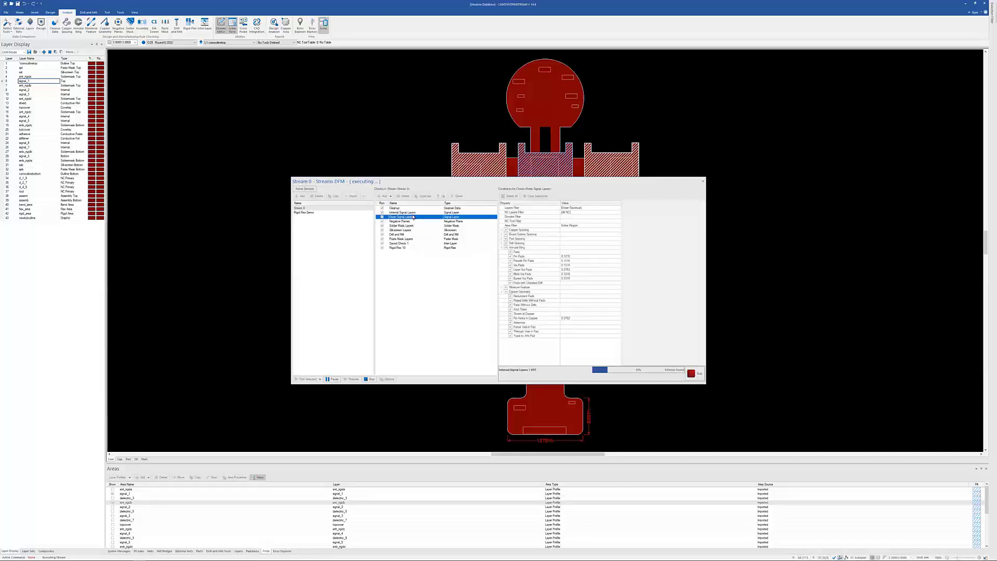
click(409, 212)
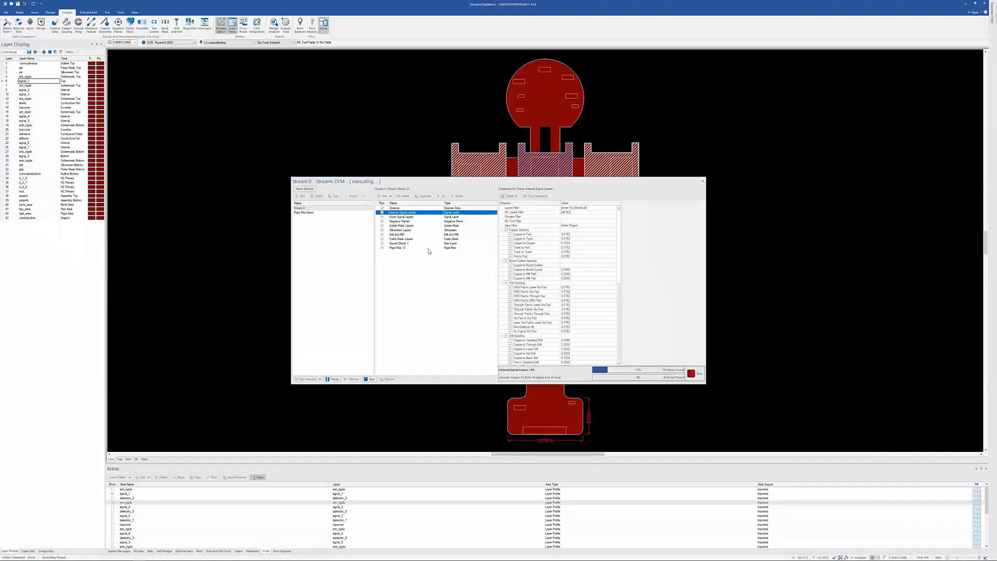
Review the Negative Planes check's full constraint settings from thermal reliefs to minimum features, widening the Streams window to show them
click(415, 221)
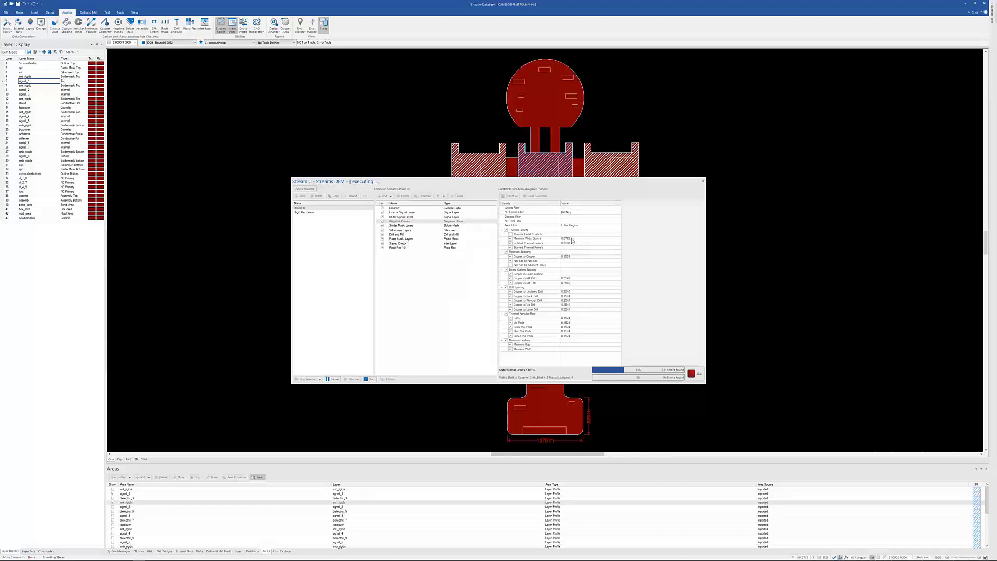
double_click(571, 238)
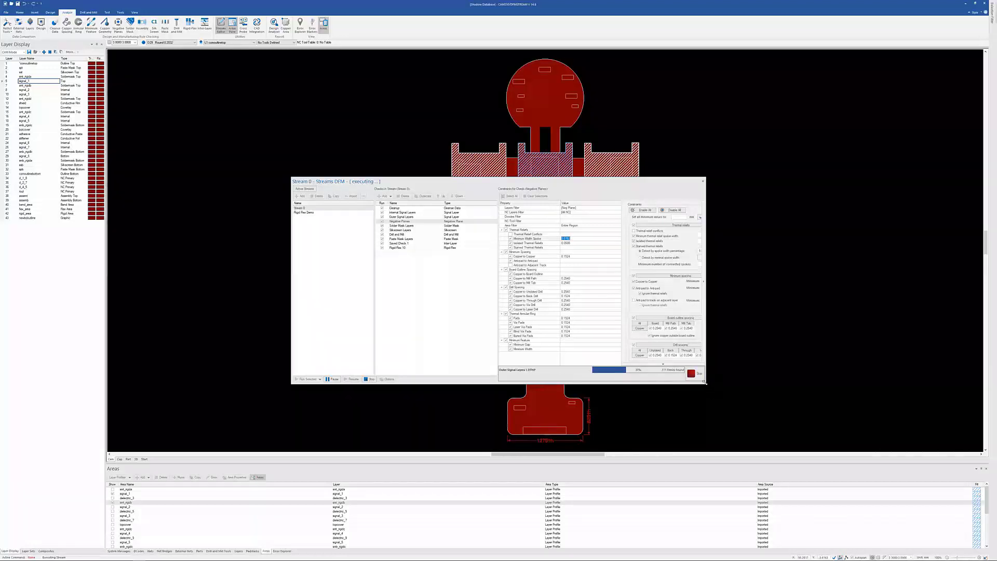
drag(852, 375, 852, 376)
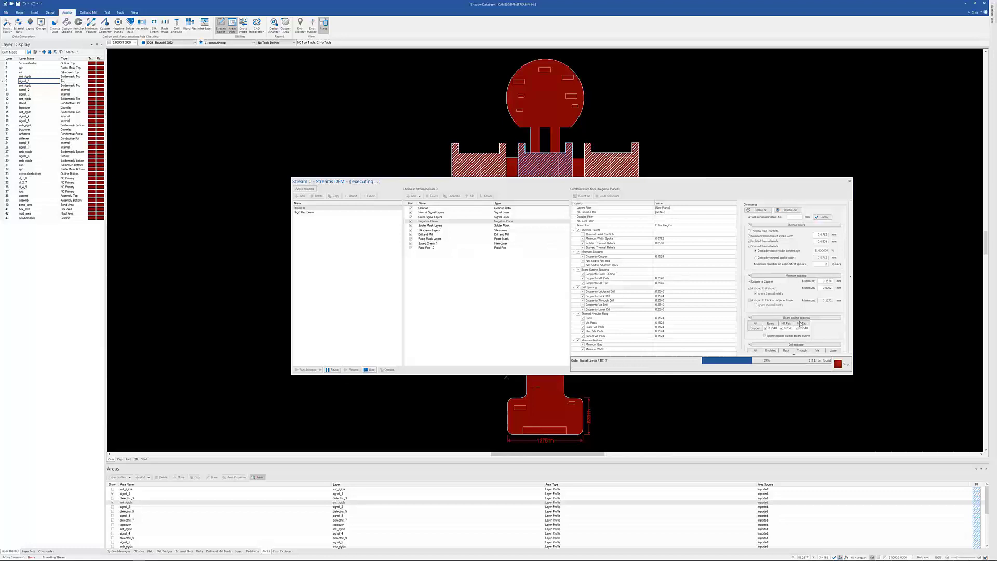
scroll(799, 324, down, 2)
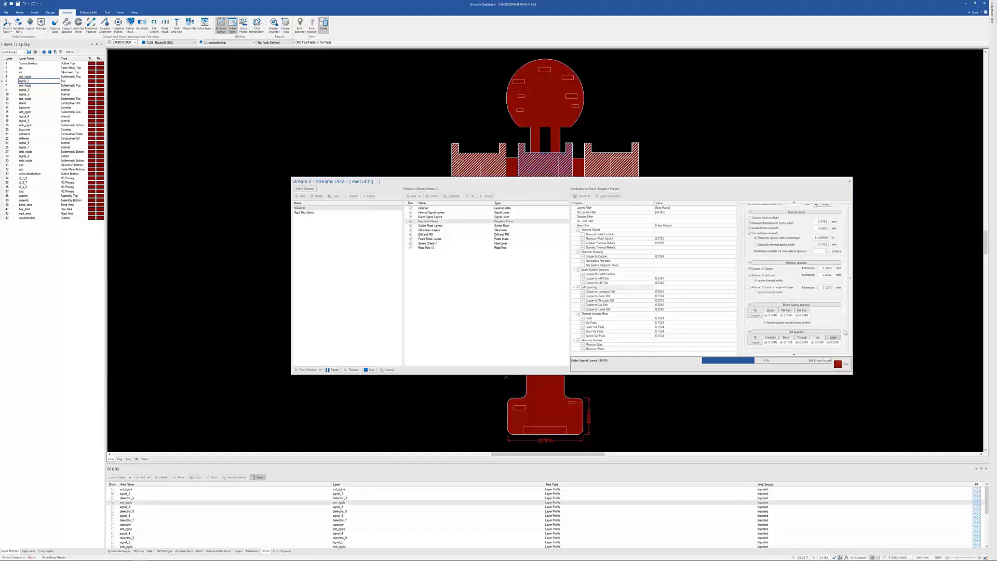
click(794, 357)
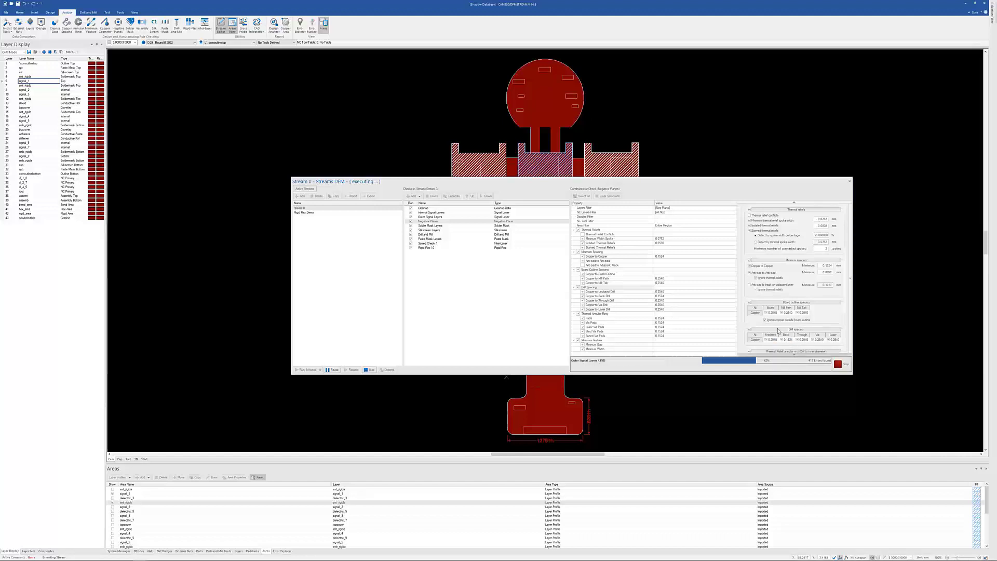
scroll(777, 330, down, 5)
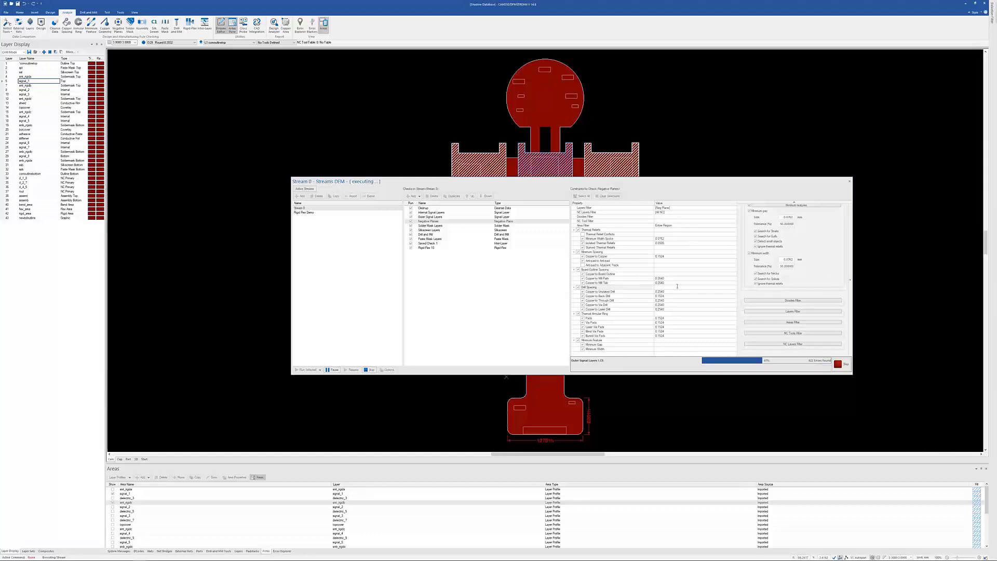
Review the constraints of the remaining Stream 0 checks, from Solder Mask Layers through Saved Check 1 to the Rigid-Flex check
click(442, 226)
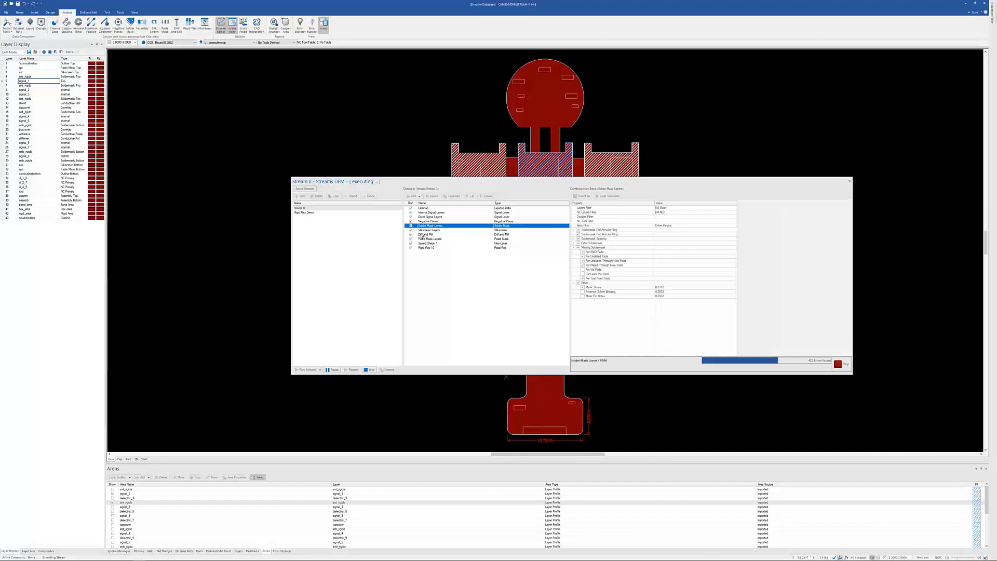
click(424, 231)
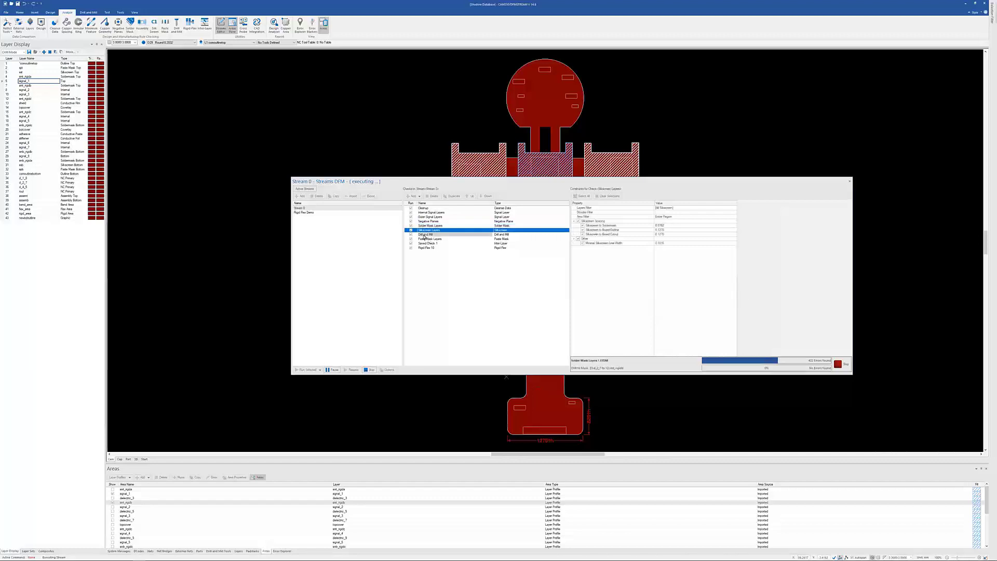
click(424, 235)
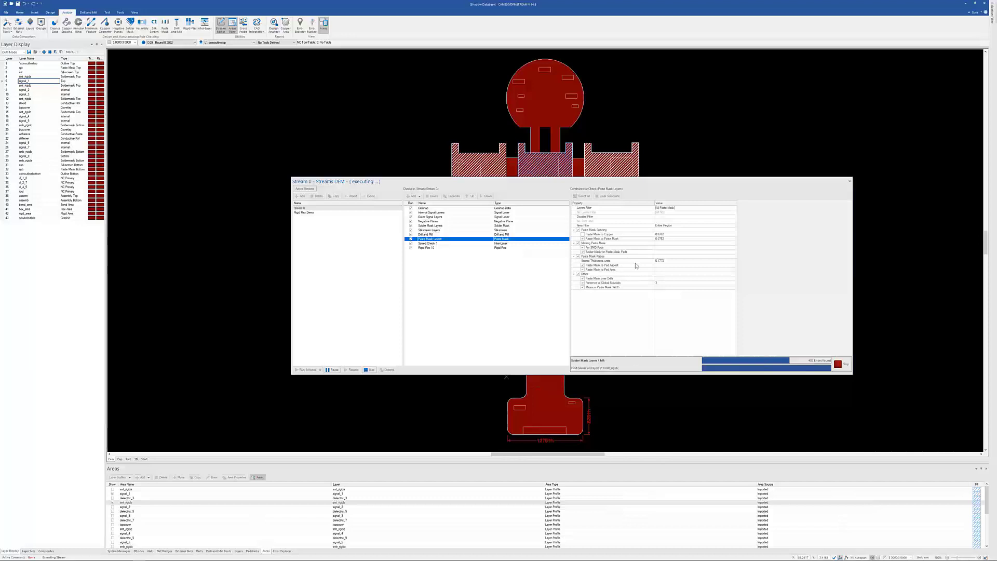
click(437, 244)
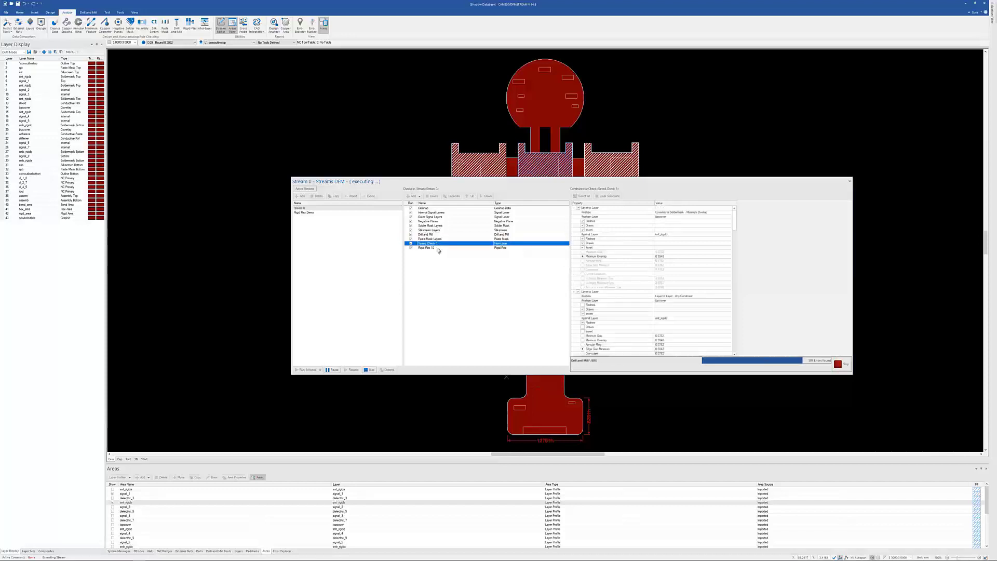
key(Down)
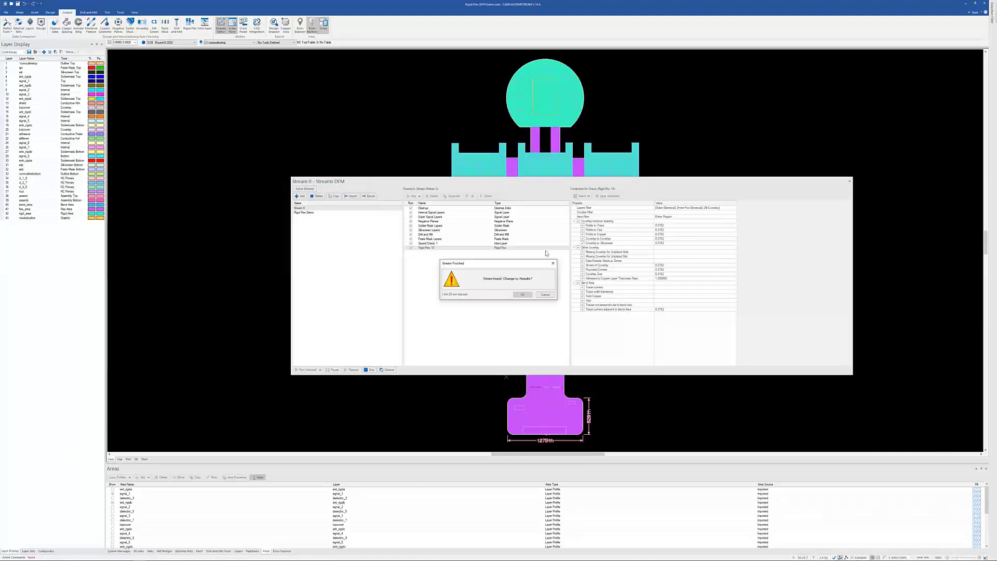
Accept switching to the stream's results and move the Streams window clear of the Error Explorer
click(521, 295)
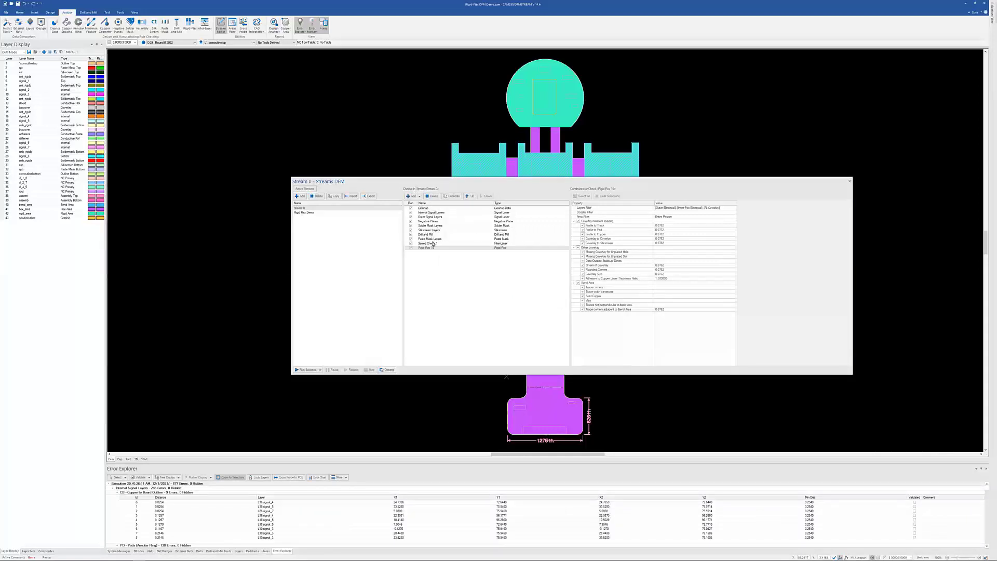
drag(387, 183, 212, 91)
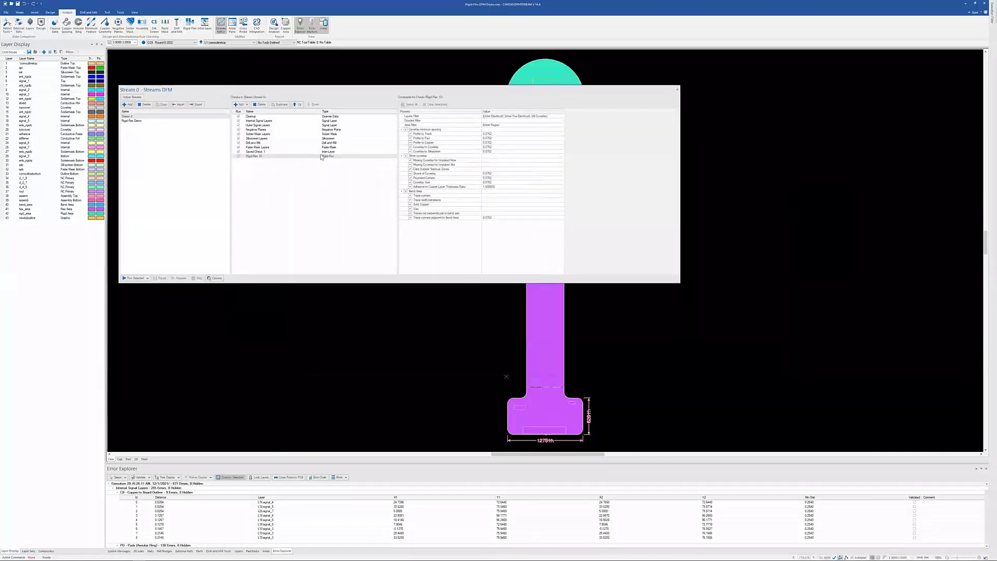
Compare the Cleanup check's constraints with the standalone Cleanse Data analysis, and close that analysis without running it
click(256, 117)
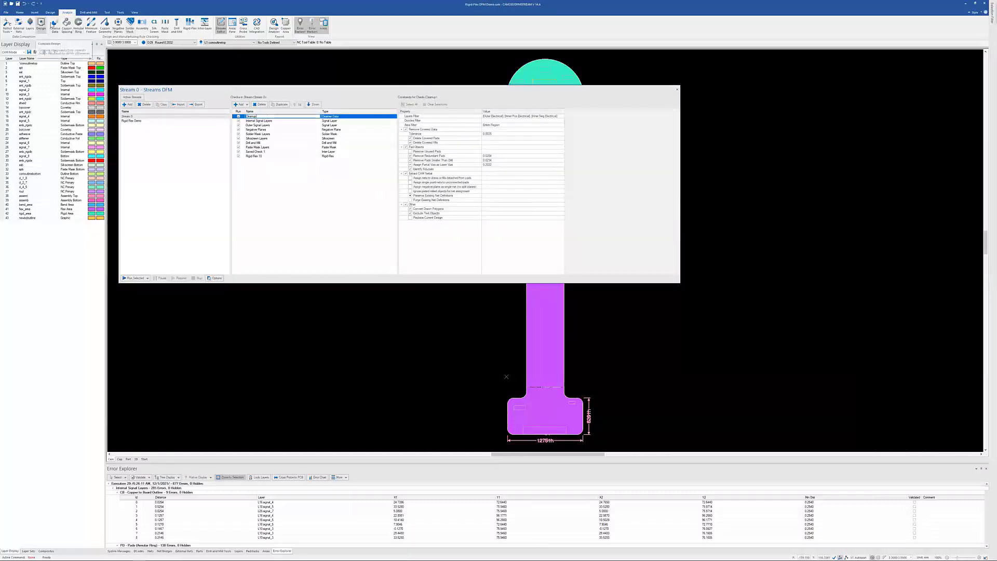
click(54, 25)
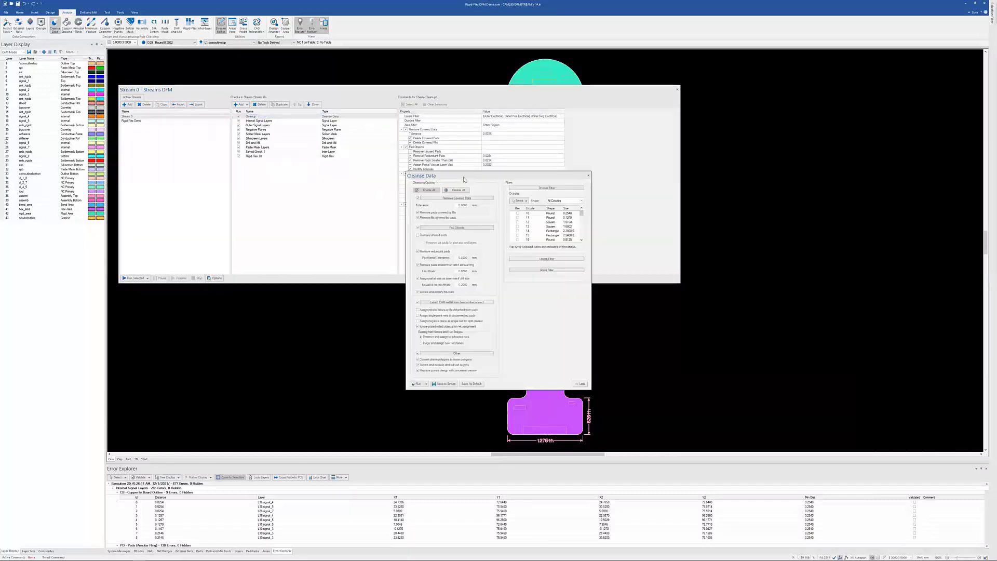
drag(471, 175, 657, 151)
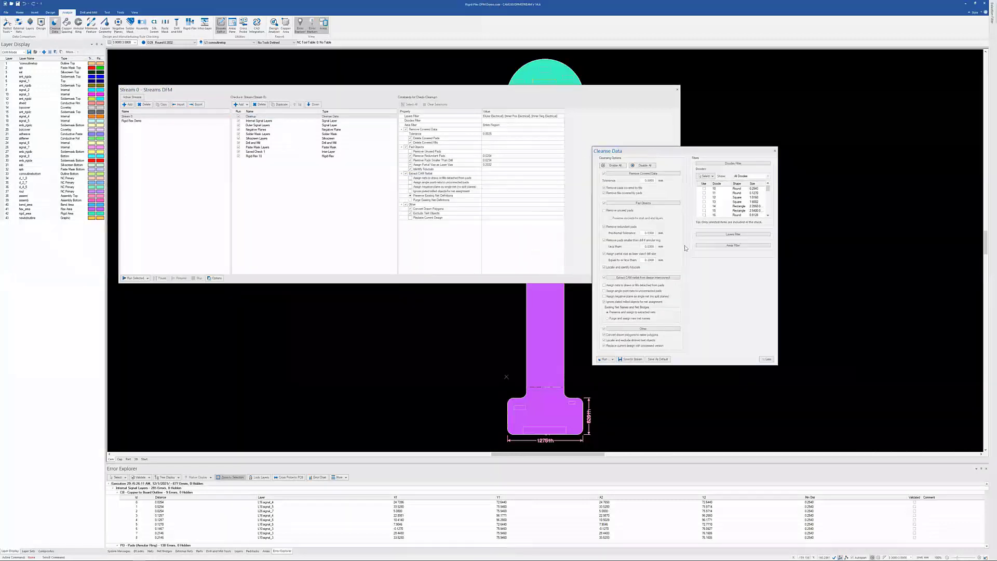
click(774, 151)
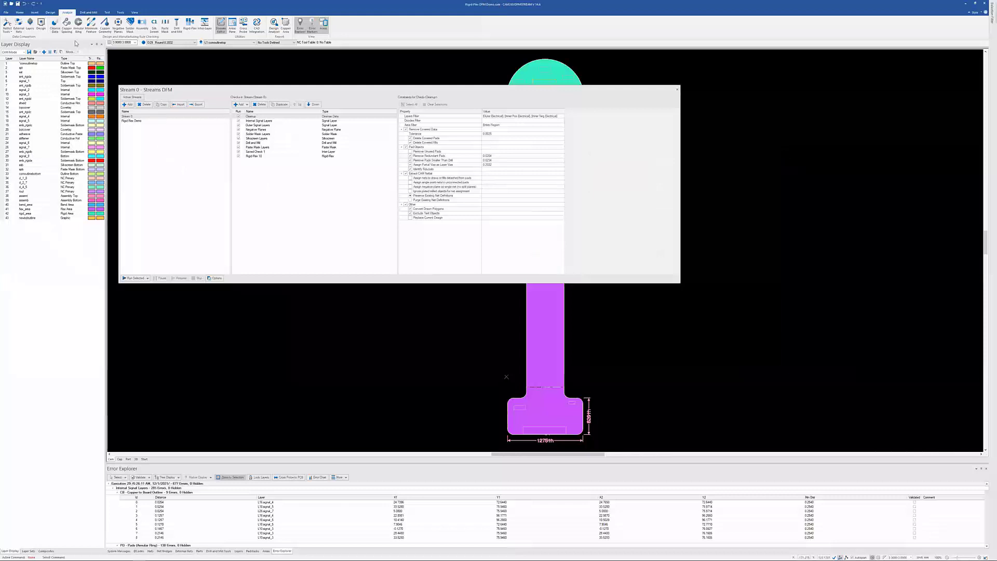
Compare the standalone Annular Ring analysis with the Internal and Outer Signal Layers checks' constraints, and close it without running it
click(78, 24)
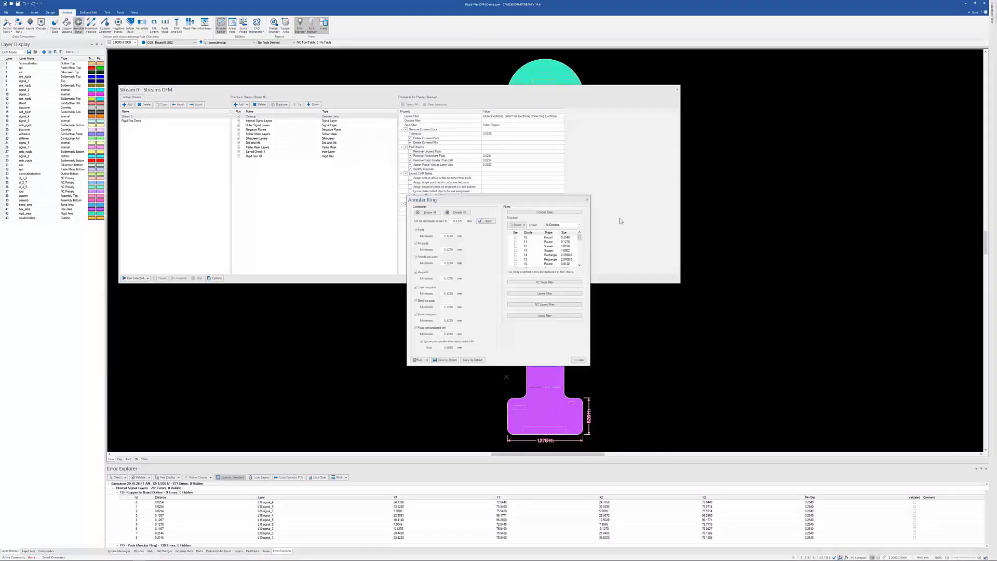
drag(488, 201, 680, 160)
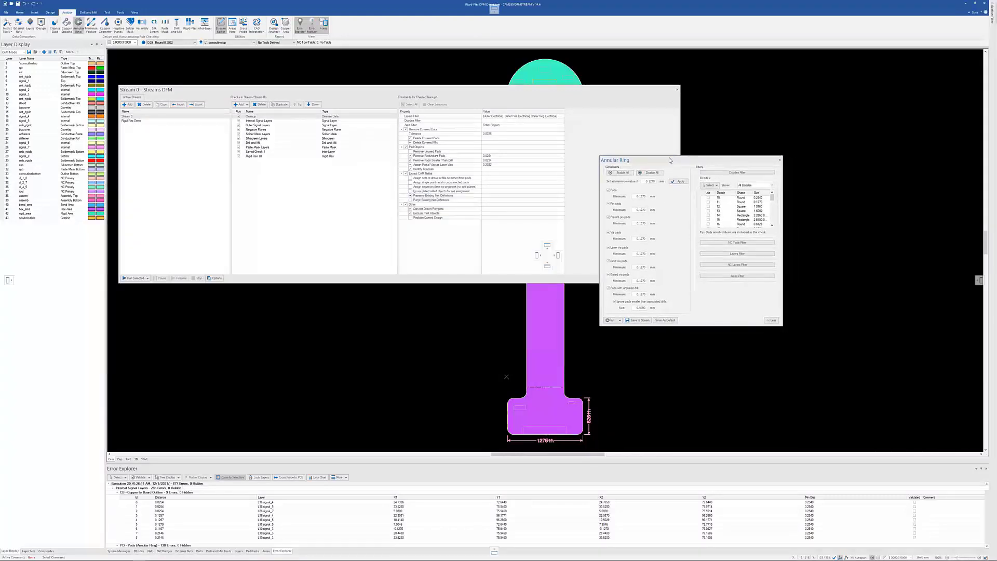
click(262, 121)
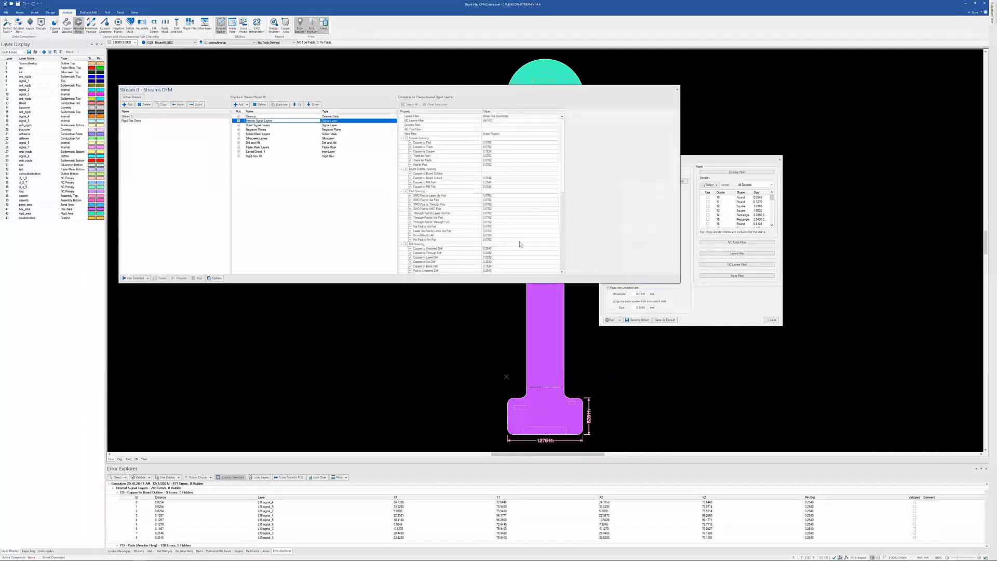
click(494, 223)
scroll(494, 224, down, 4)
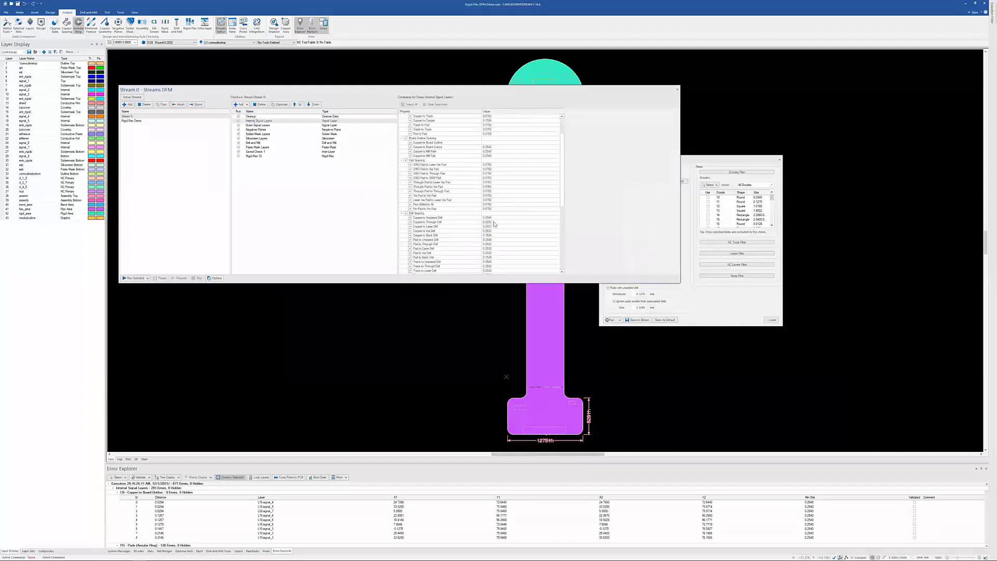
scroll(495, 224, down, 5)
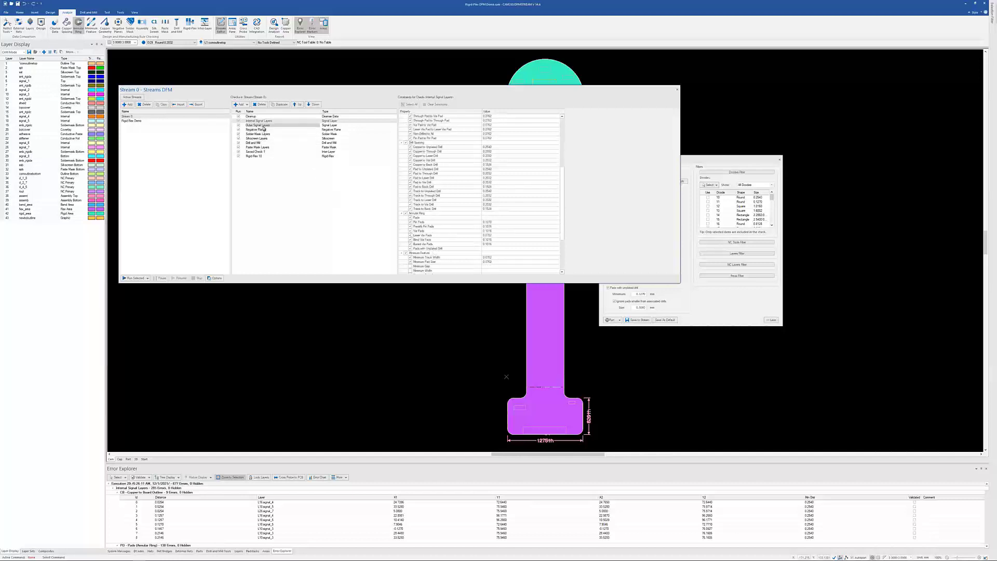
click(296, 125)
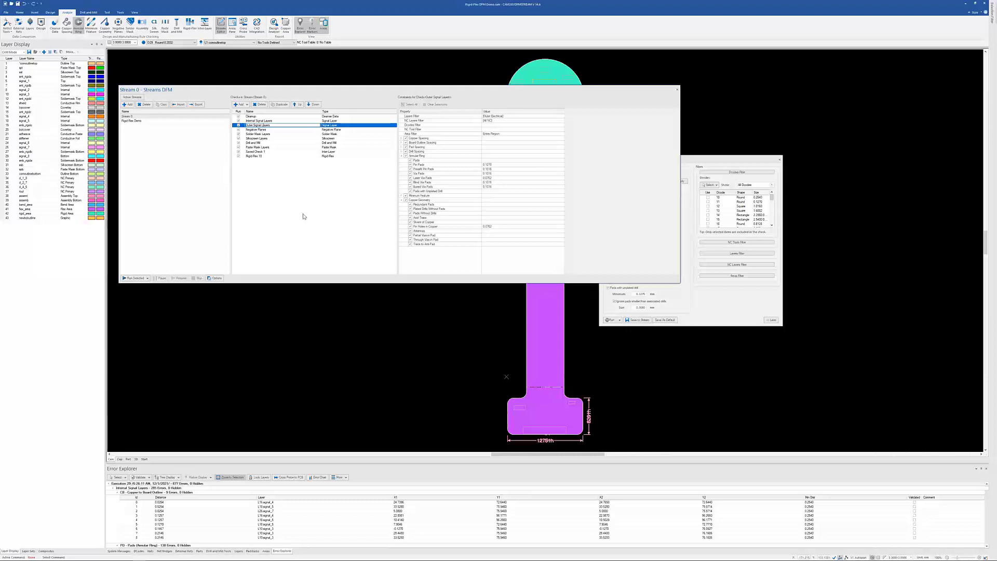
drag(695, 163, 829, 146)
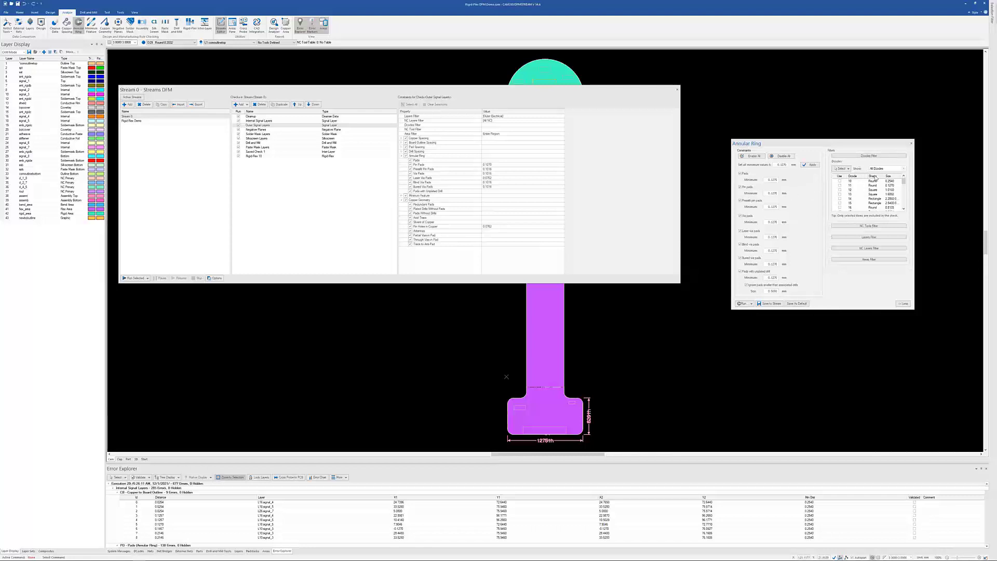
click(911, 145)
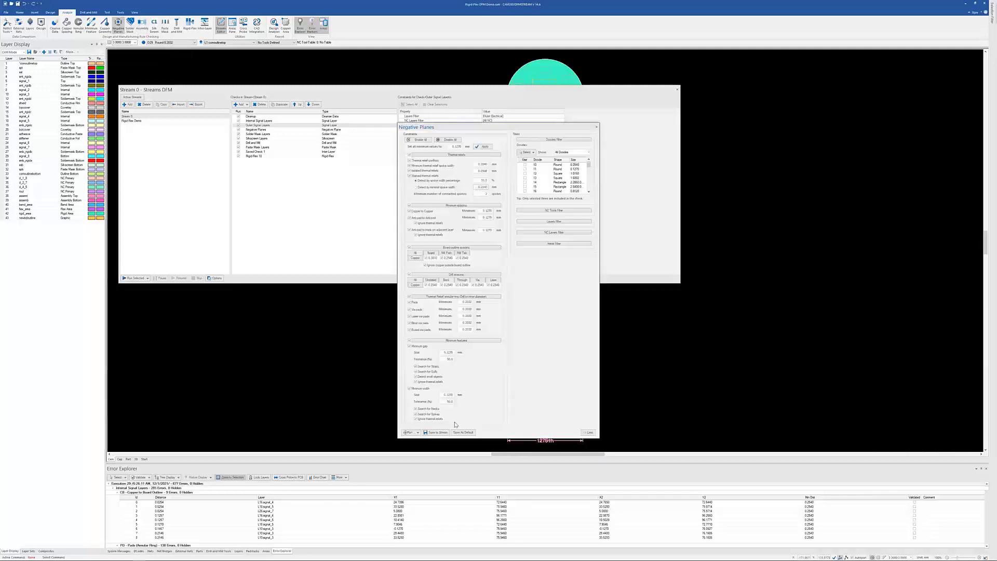
Review the standalone Negative Planes and Silk Screen analysis settings, closing each without running it
click(597, 126)
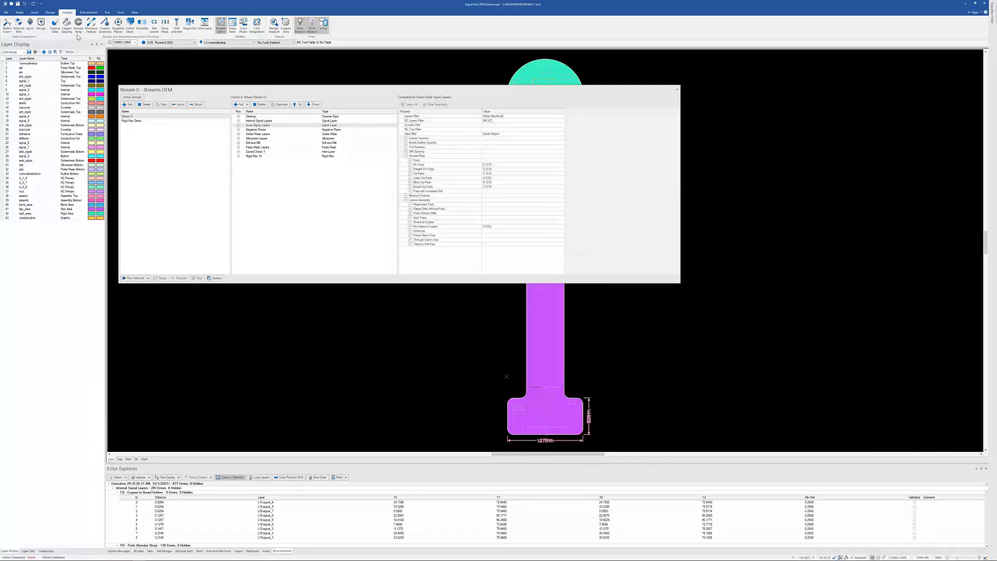
click(154, 25)
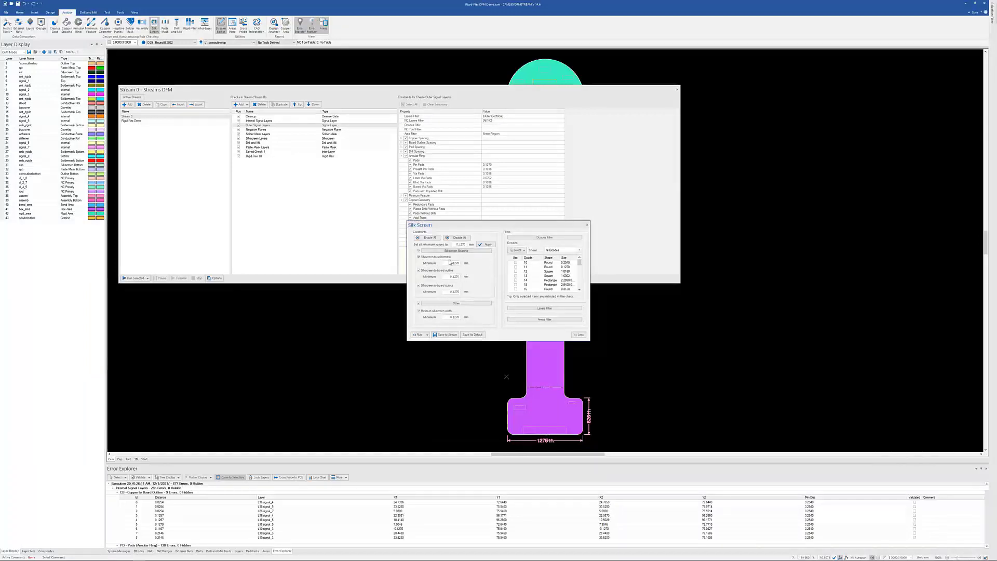
click(588, 223)
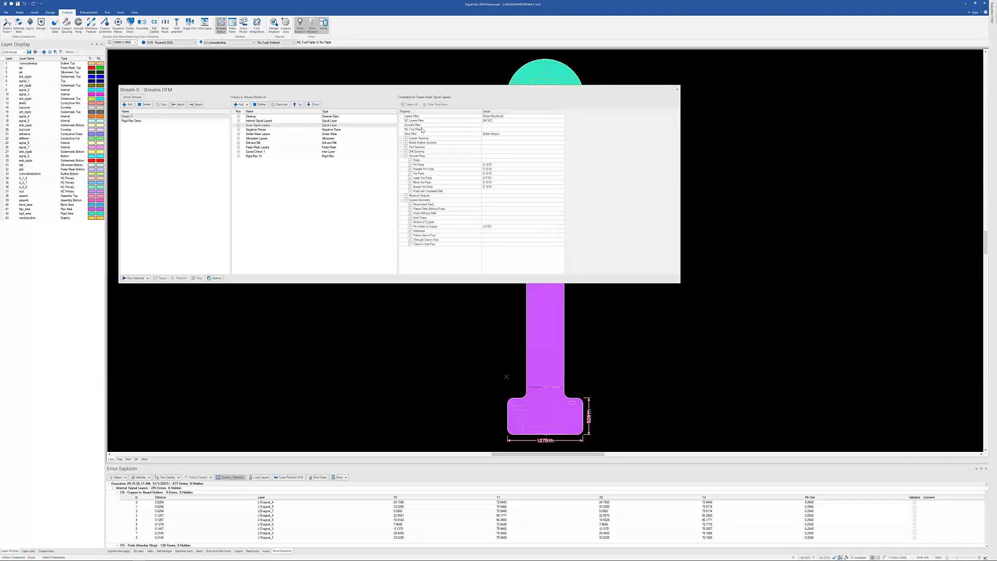
Close the Streams Editor and show the design's Areas list in place of the Error Explorer
click(677, 89)
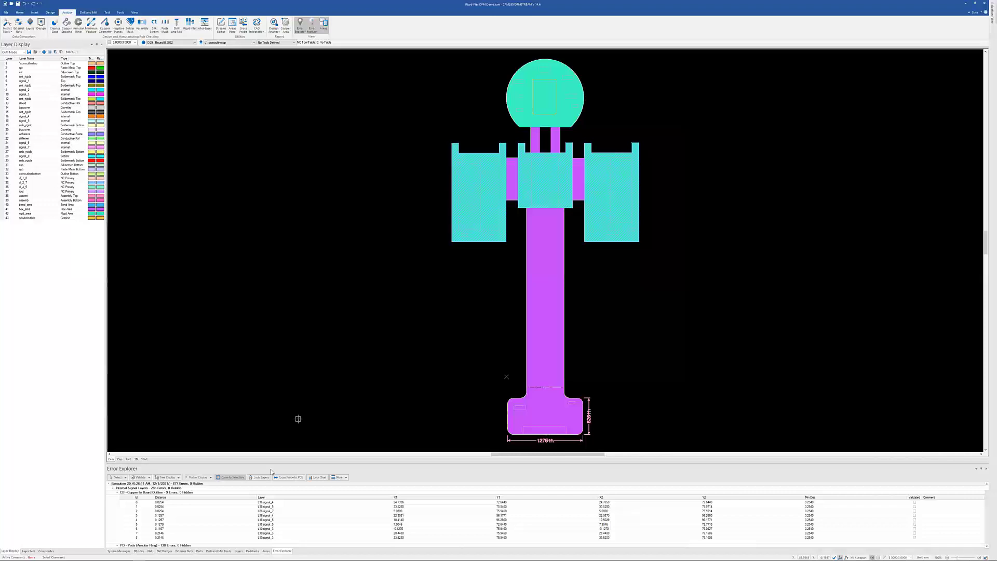
click(266, 551)
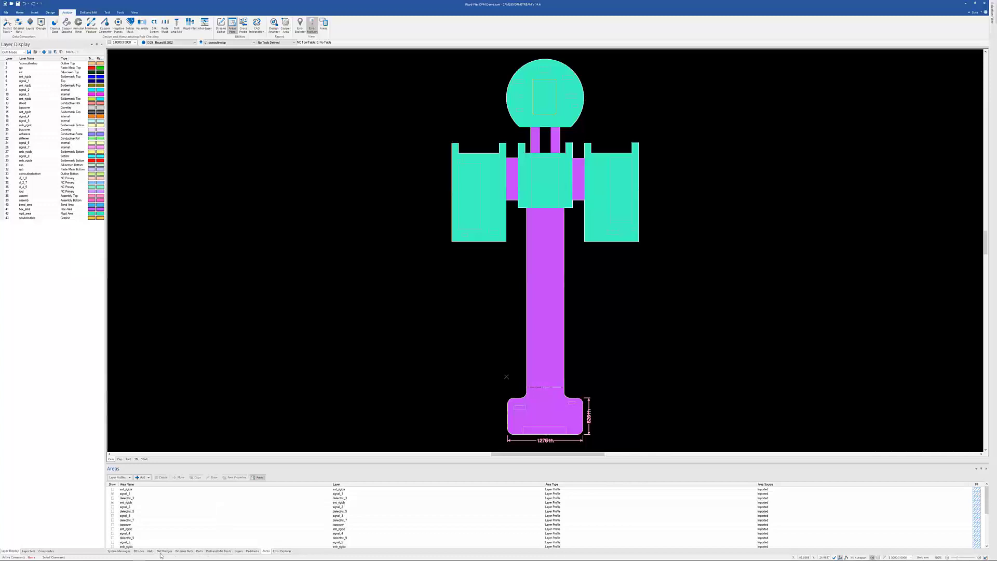
Bring back the Error Explorer in place of the Areas list and enlarge it to show more of the error results
click(282, 551)
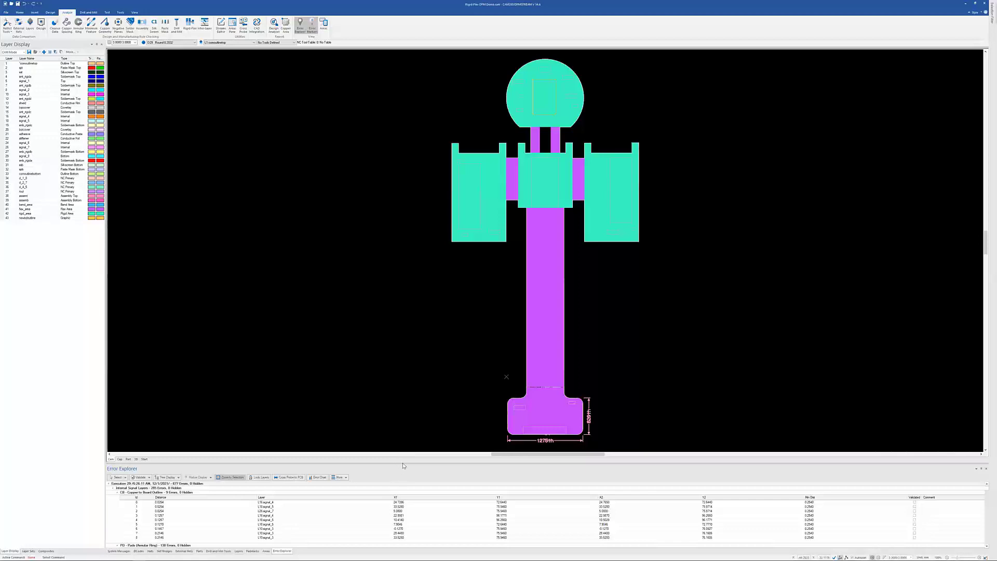
drag(403, 462, 406, 387)
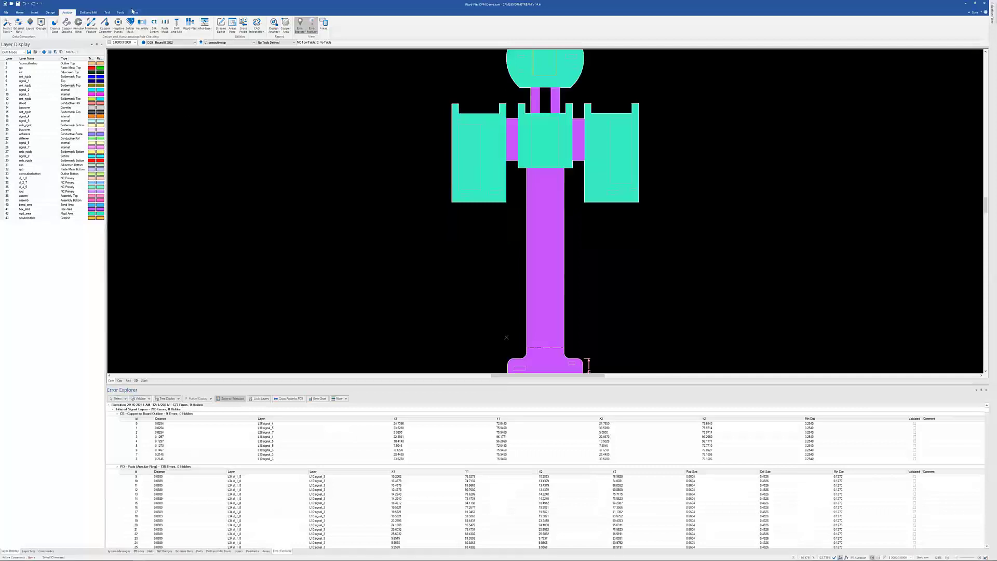
Review the list of available panes and the auto-hidden Selection Filter pane, leaving the pane list unchanged
click(134, 12)
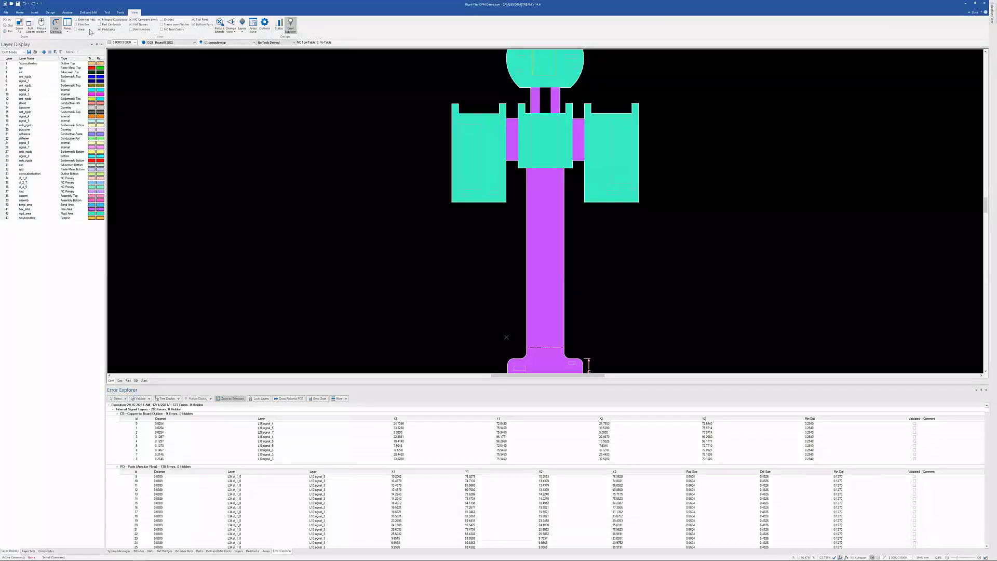
click(69, 31)
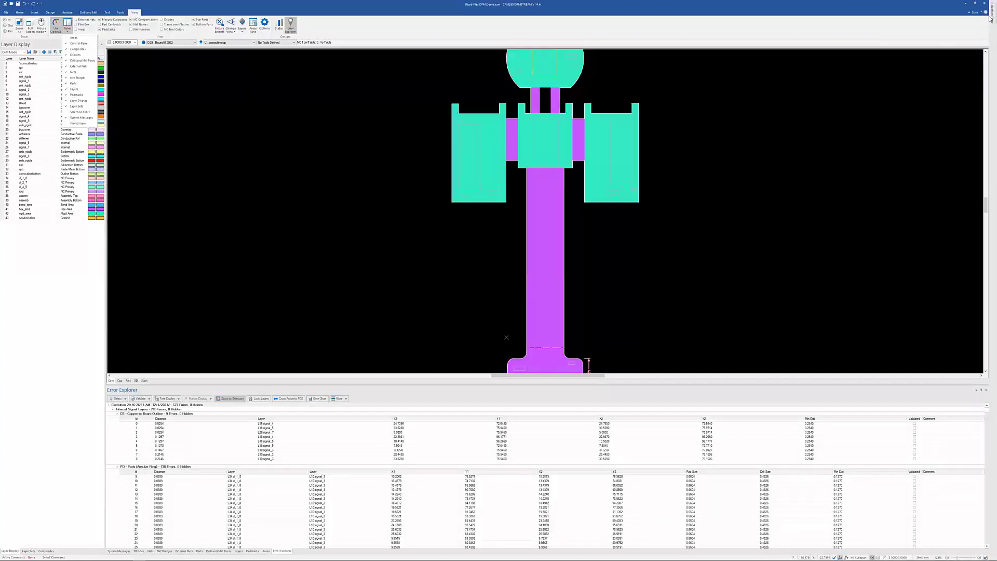
click(388, 24)
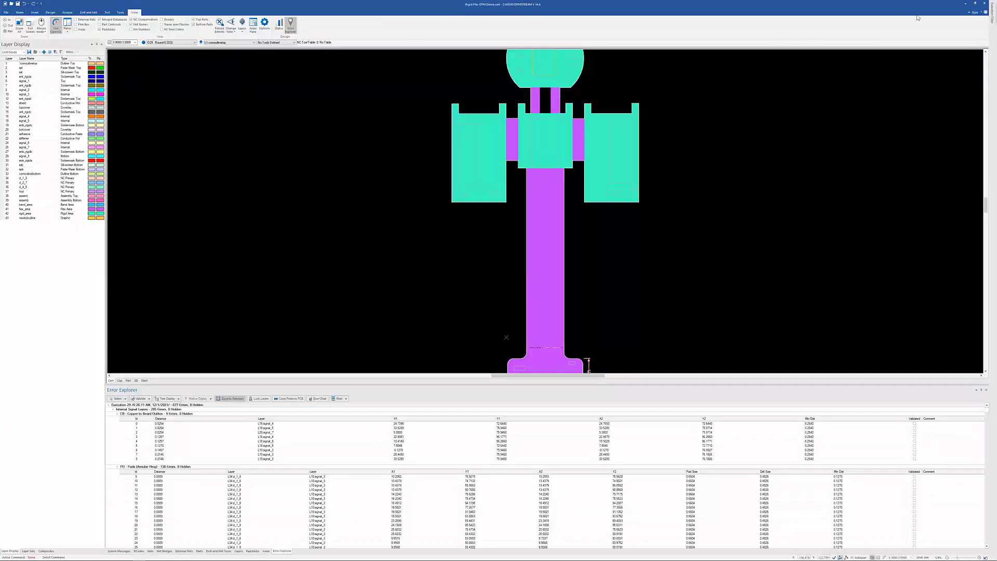
mouse_move(989, 4)
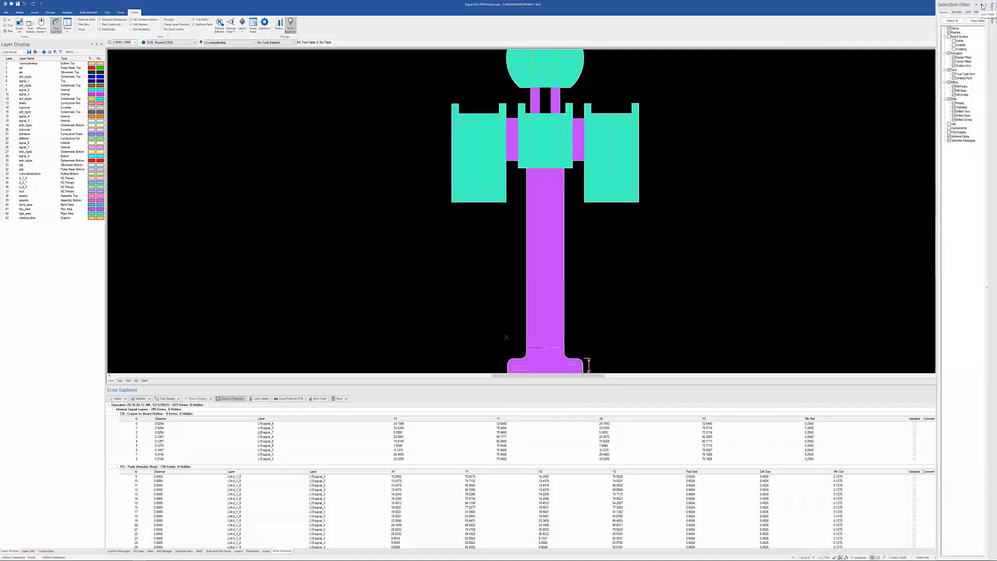
click(983, 7)
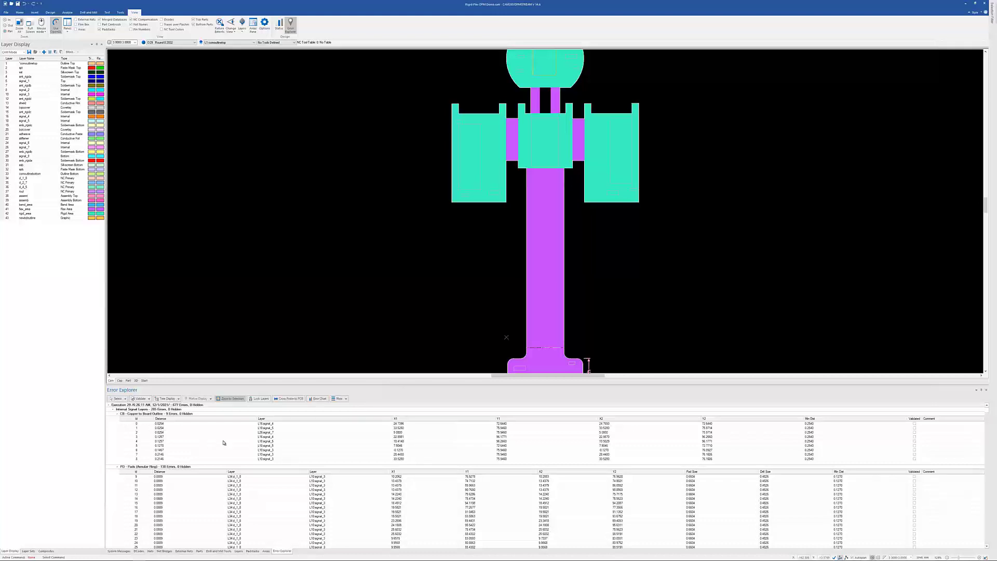
Locate a Copper to Board Outline error on signal_4 in the 2D view and inspect several of the check's errors in 3D
click(179, 425)
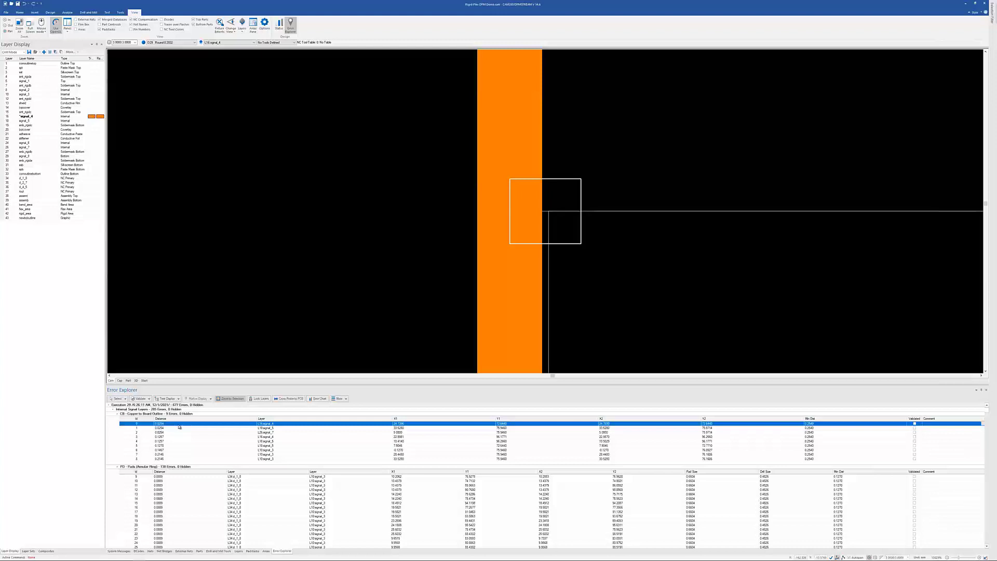
click(136, 381)
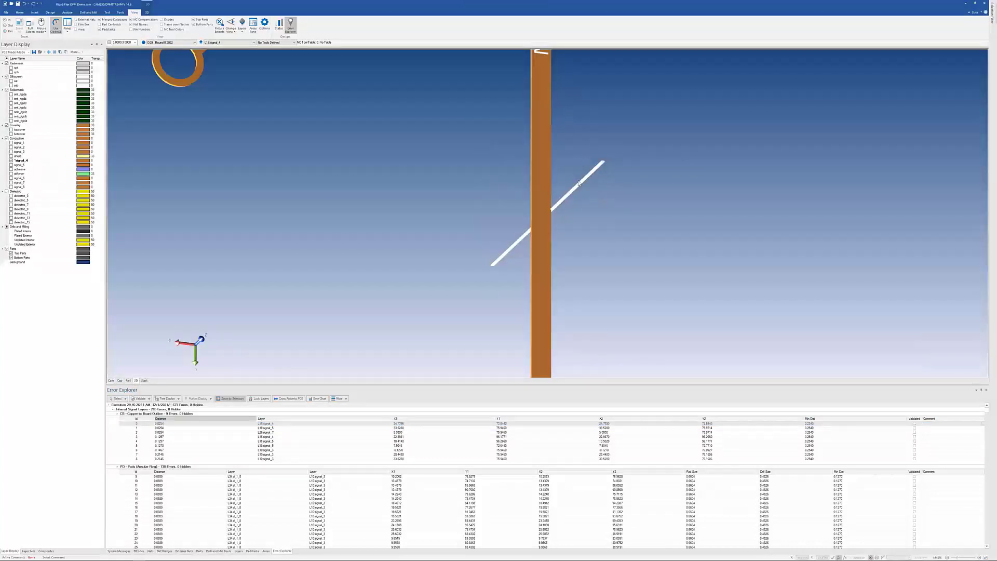
click(172, 450)
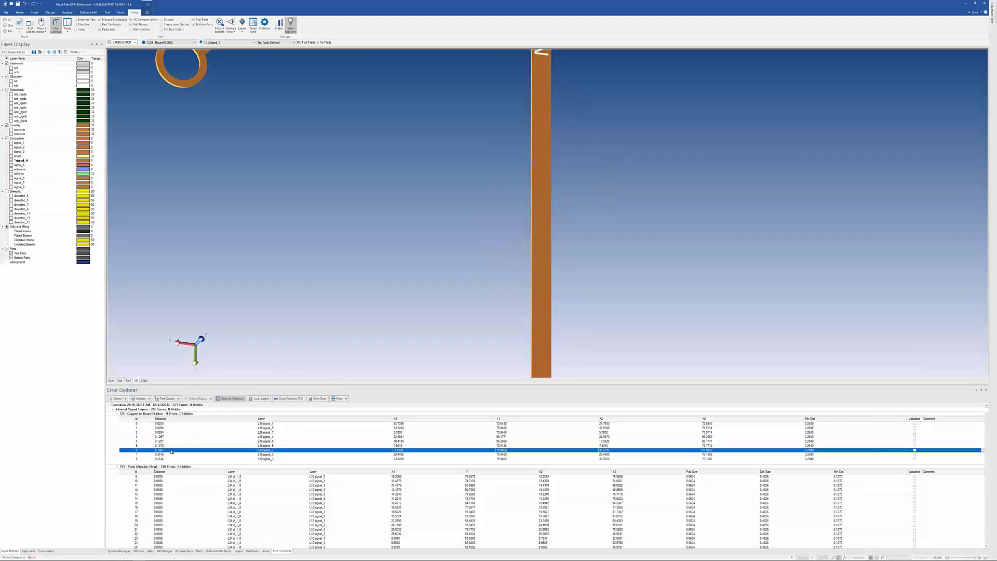
click(172, 446)
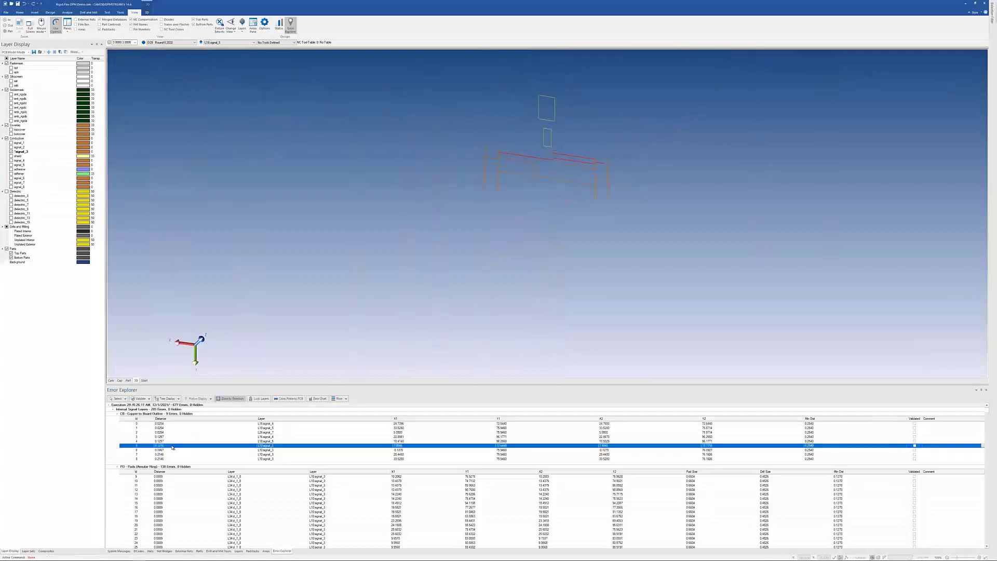
click(174, 436)
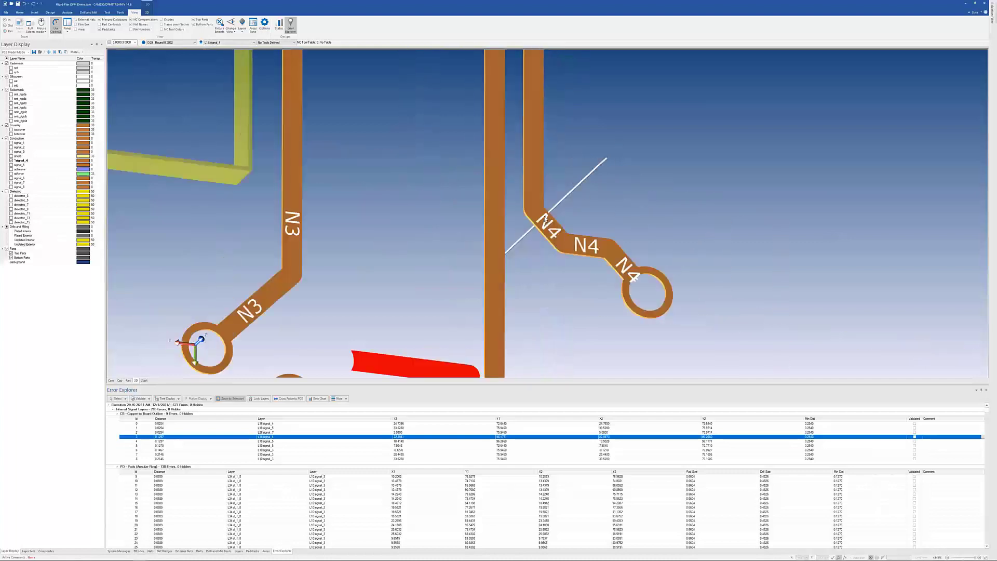
Return to the 2D CAM view and inspect the Copper to Board Outline errors on signal_4 and signal_3 there
click(111, 381)
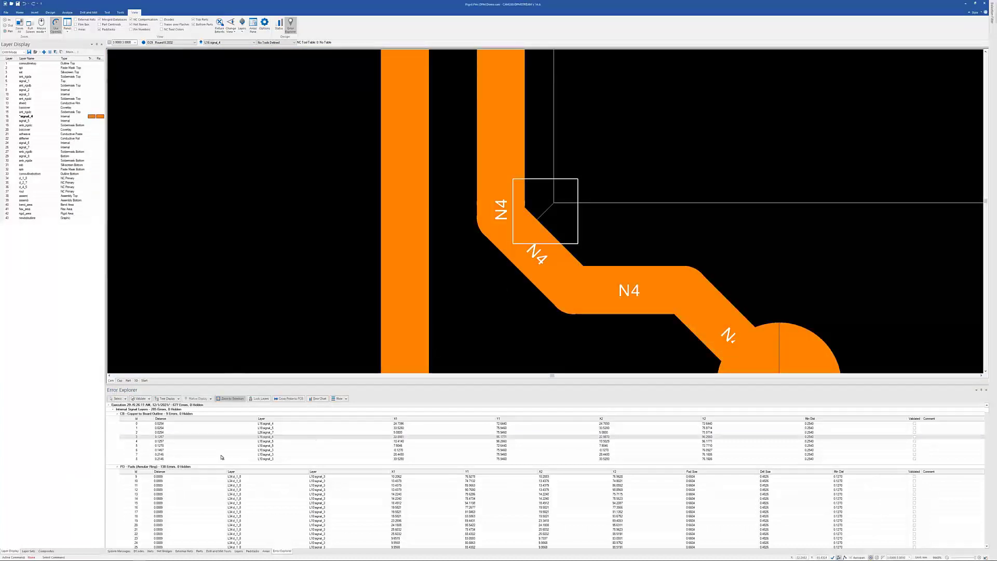
click(167, 438)
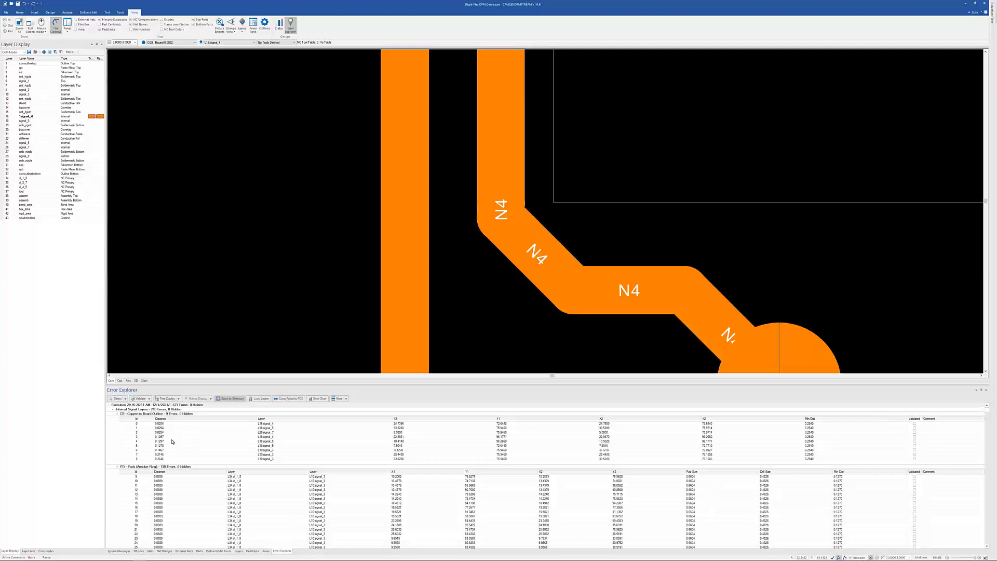
click(171, 449)
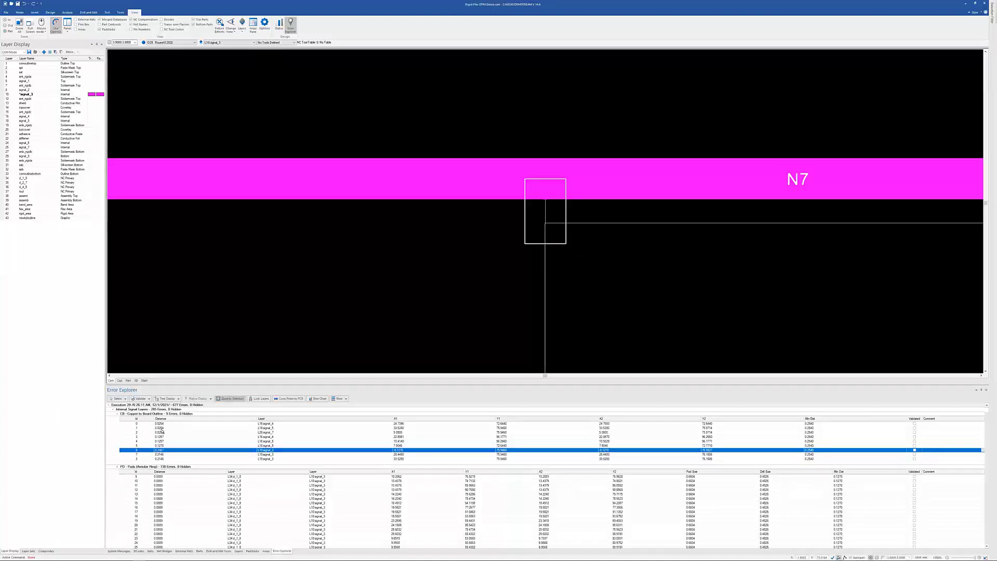
Show the bar chart of the Copper to Board Outline results and place it over the board view
click(153, 414)
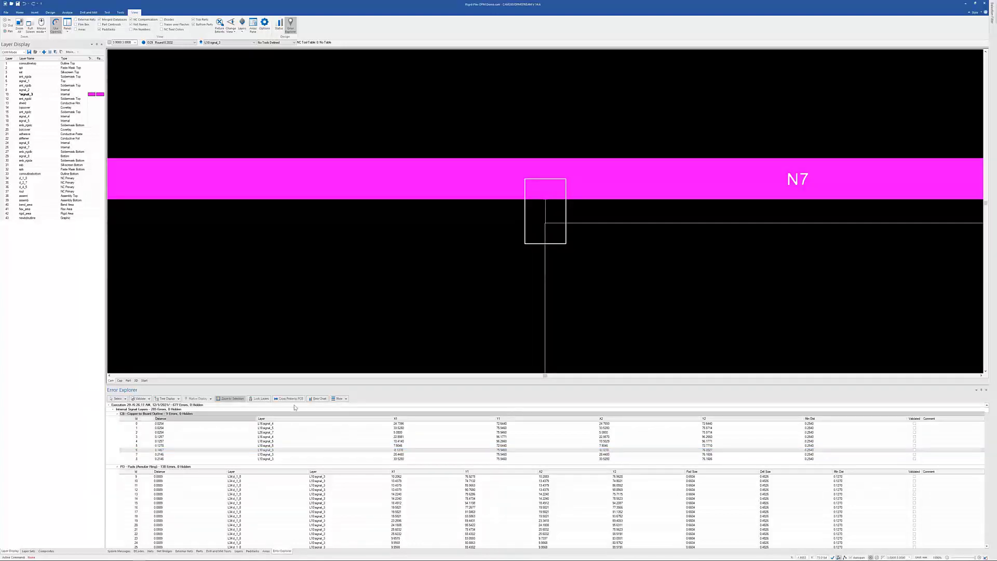
click(320, 399)
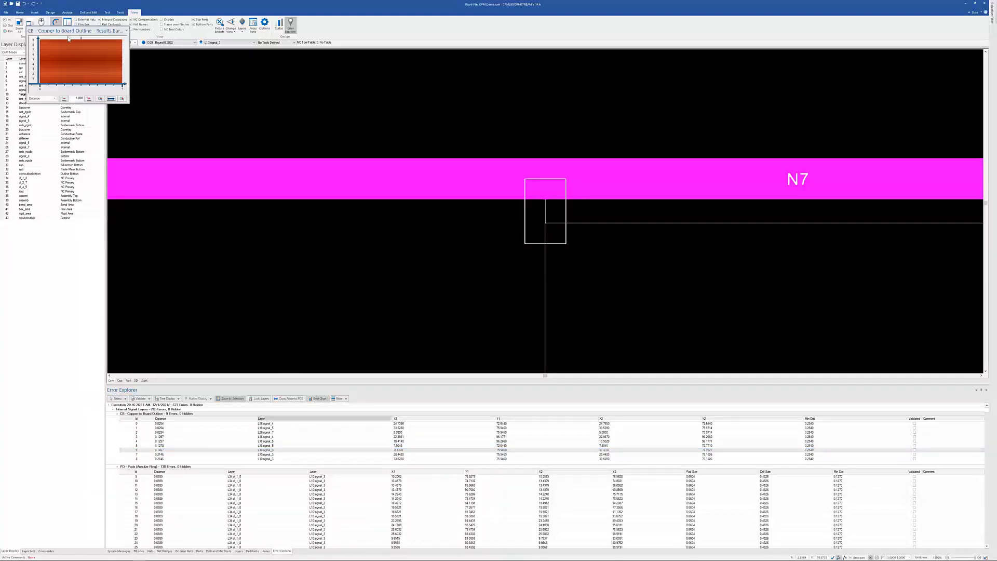
drag(62, 30, 365, 178)
mouse_move(380, 208)
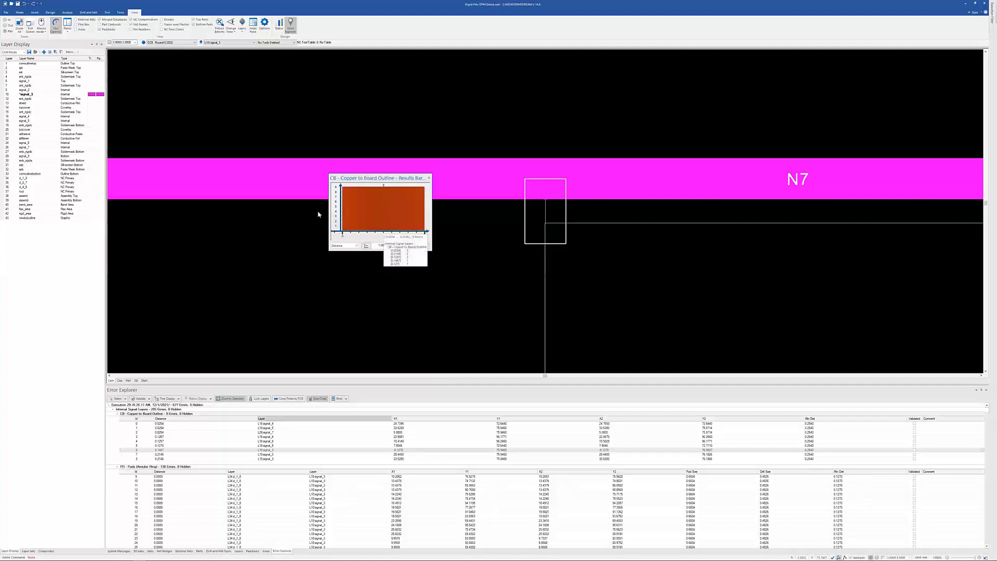
Validate all Copper to Board Outline errors through their bar in the results chart, and close the chart
click(381, 211)
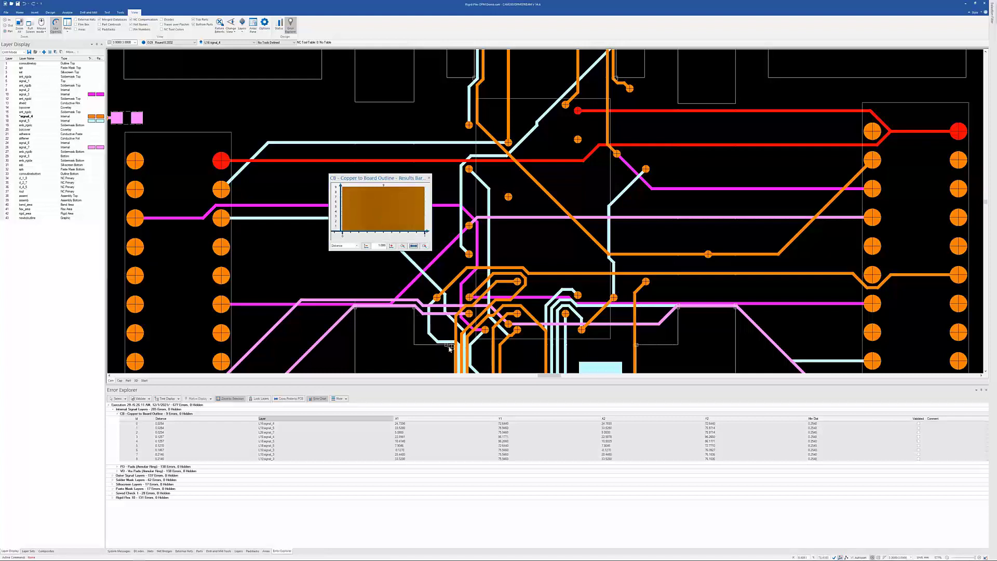
right_click(376, 203)
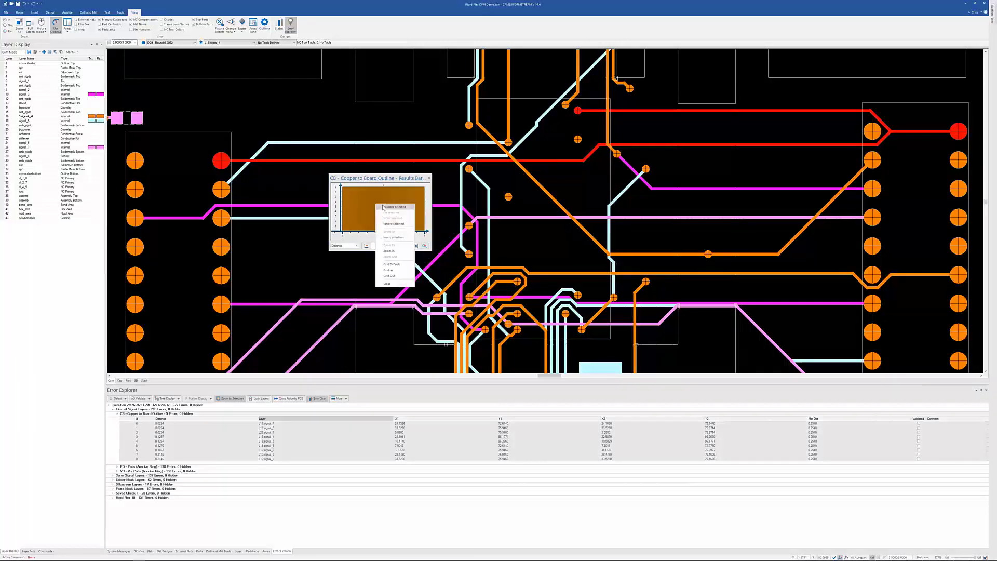
click(387, 210)
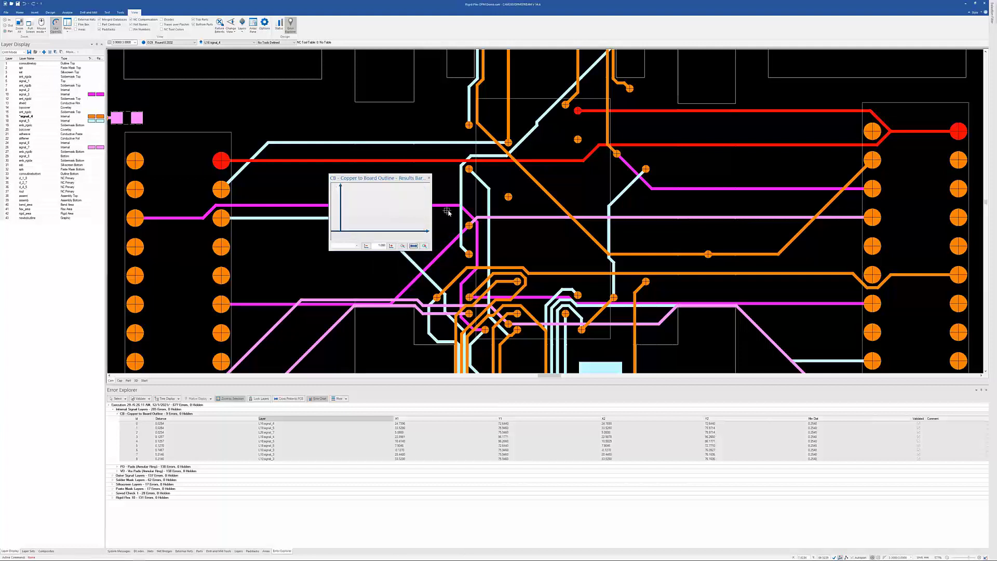
click(428, 178)
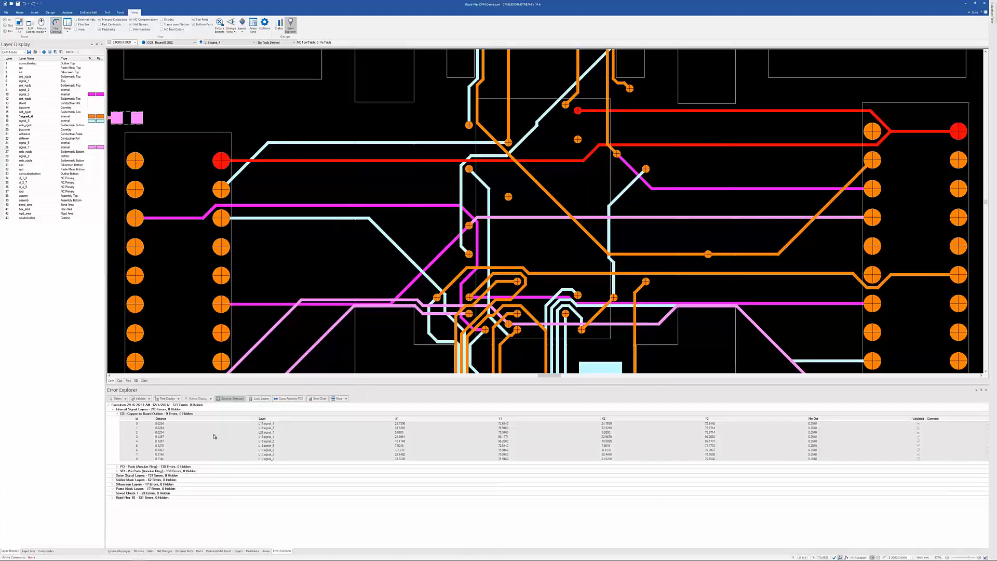
Invalidate the Copper to Board Outline error at net N110 on signal_5
click(170, 446)
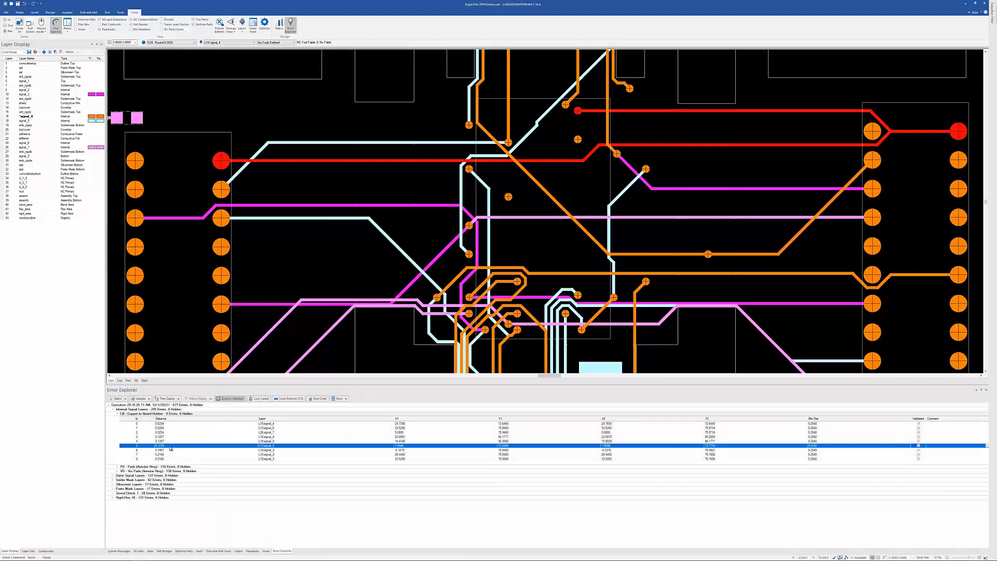
right_click(170, 448)
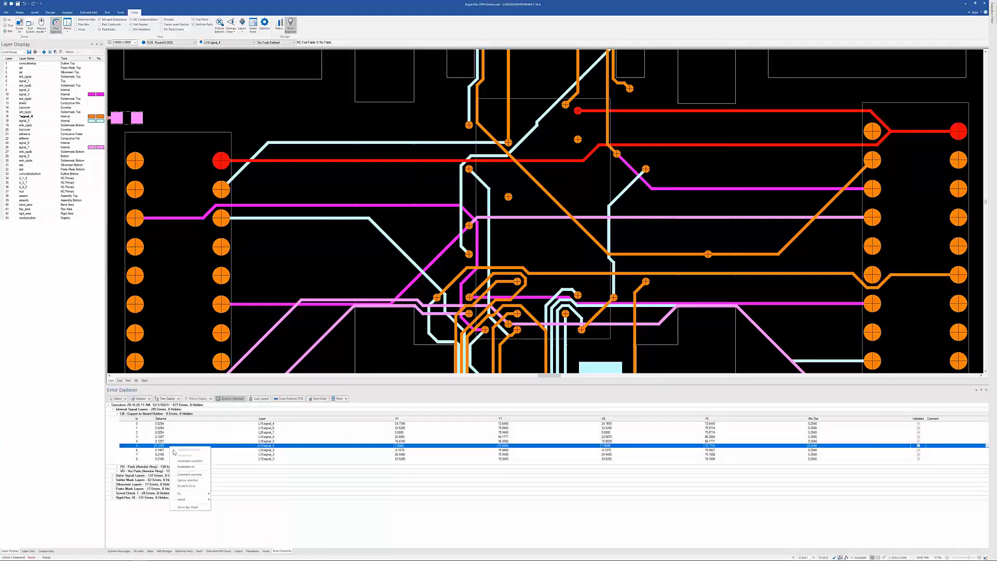
click(188, 461)
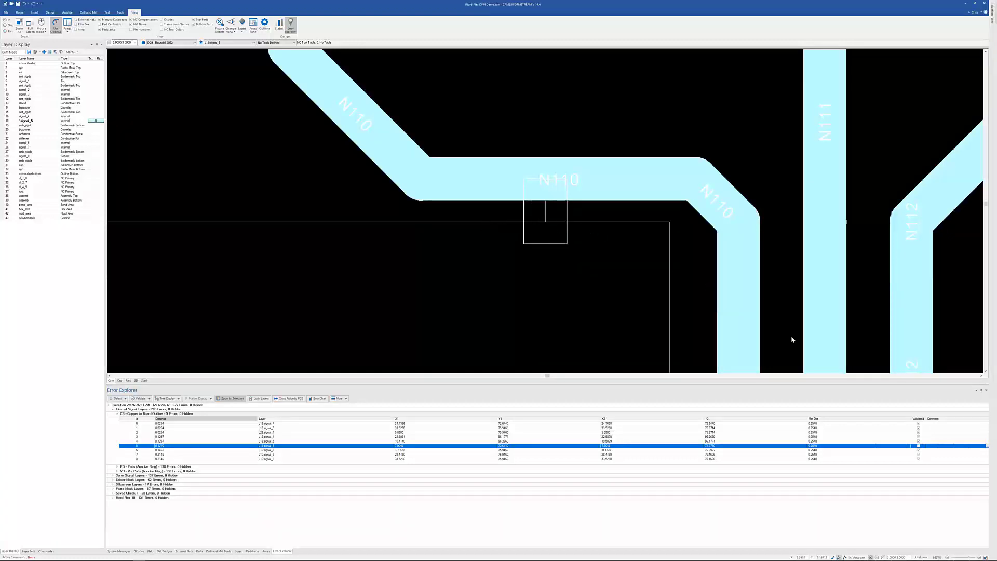
Add the comment "Move this trace" to the N110 error and hide the validated errors from the list
double_click(986, 448)
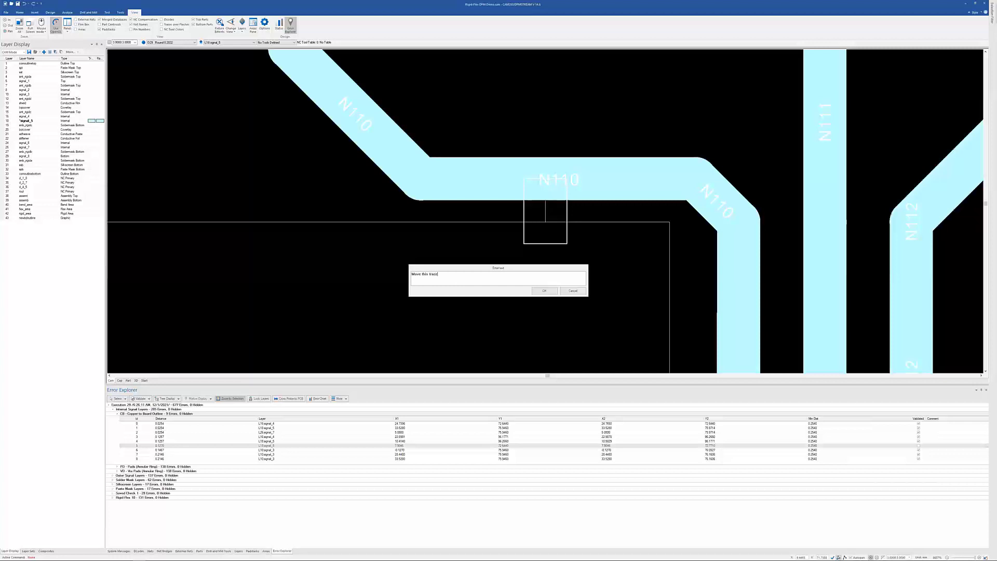
click(537, 291)
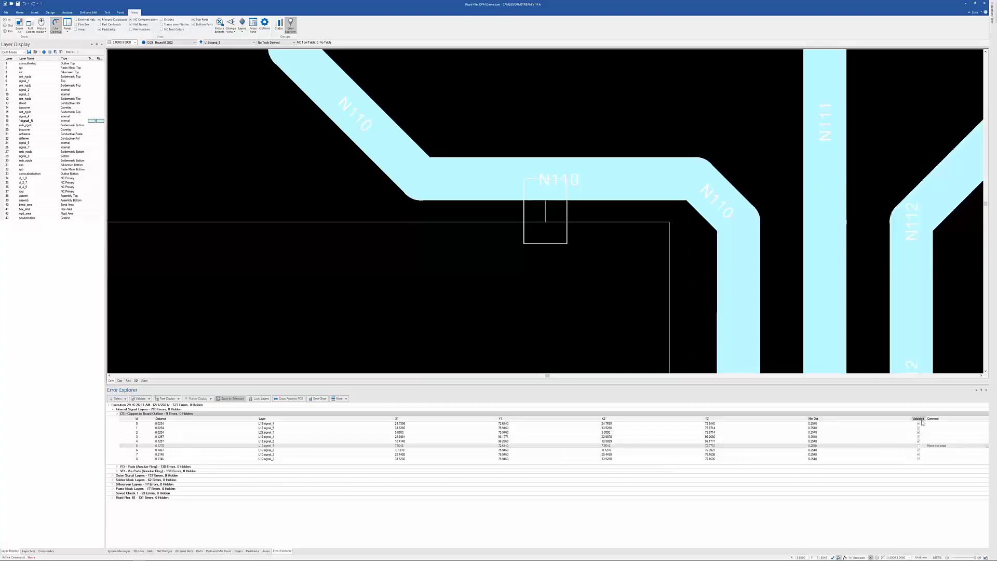
click(345, 399)
click(358, 408)
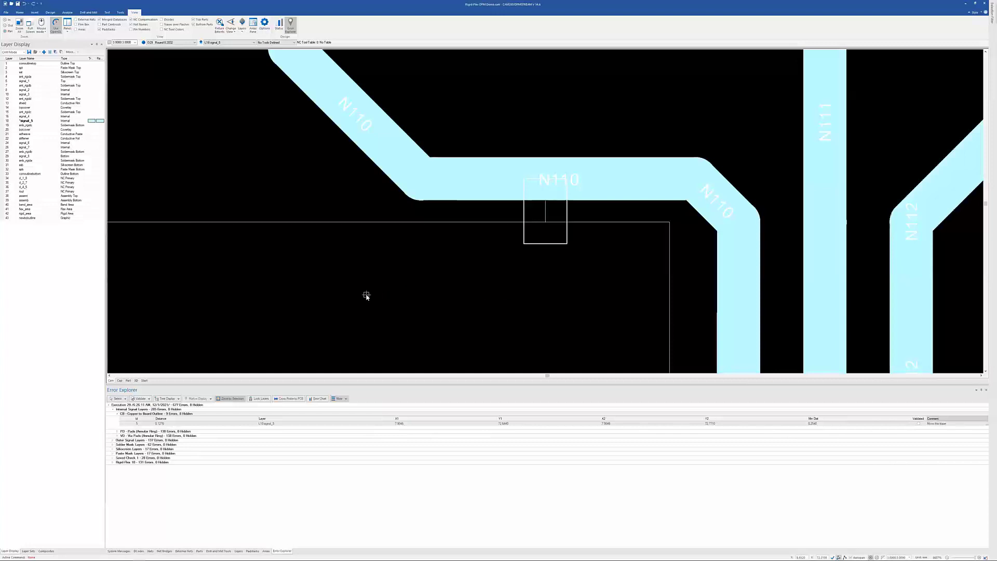
Save the design under the name Wed on the Desktop
click(7, 13)
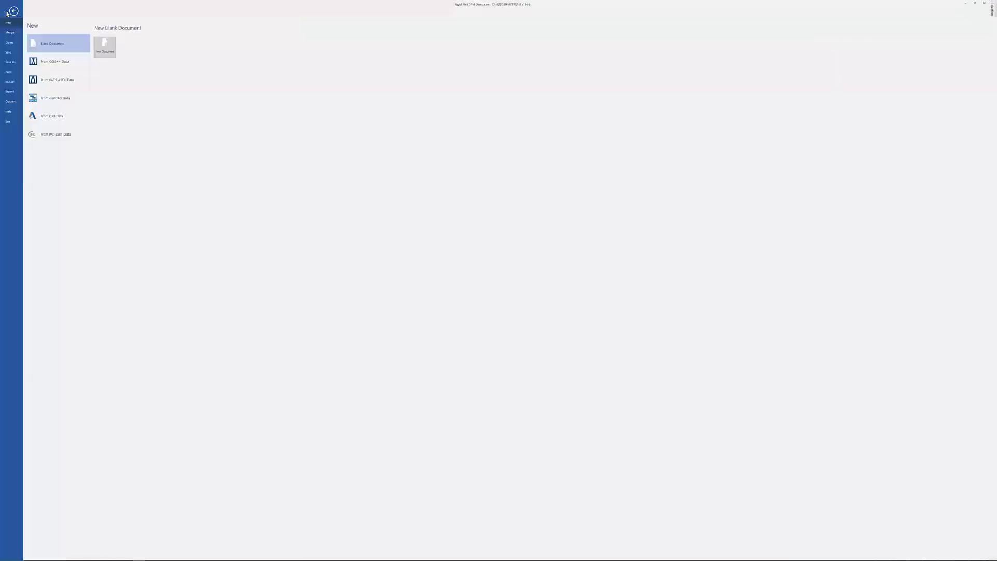
click(11, 62)
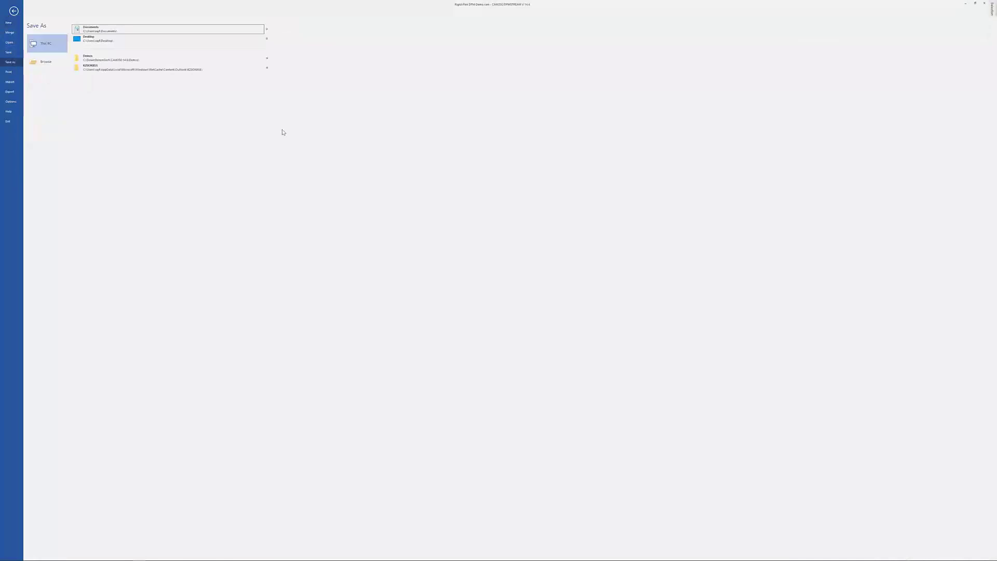
click(41, 63)
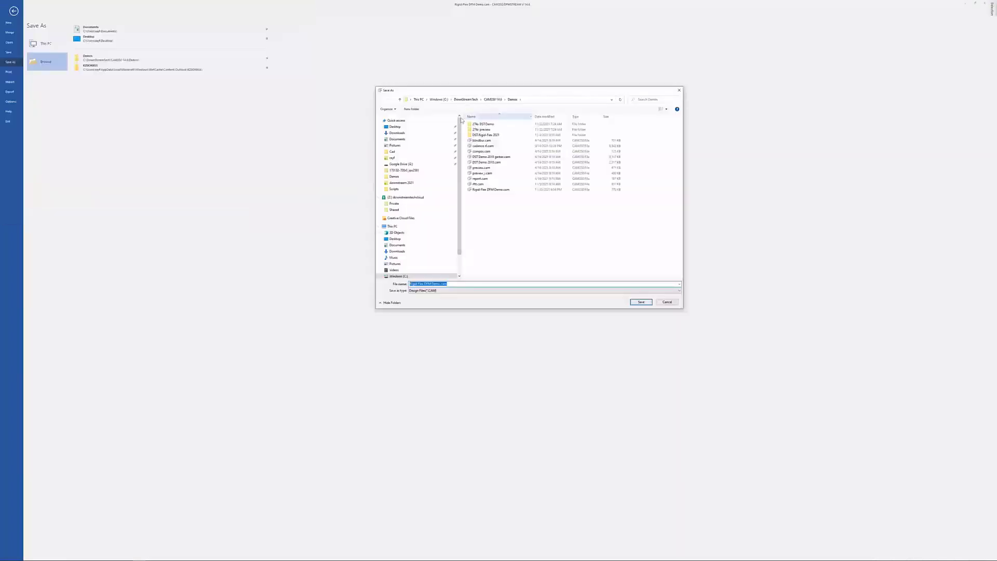
click(394, 127)
click(447, 283)
text(Wed)
click(646, 303)
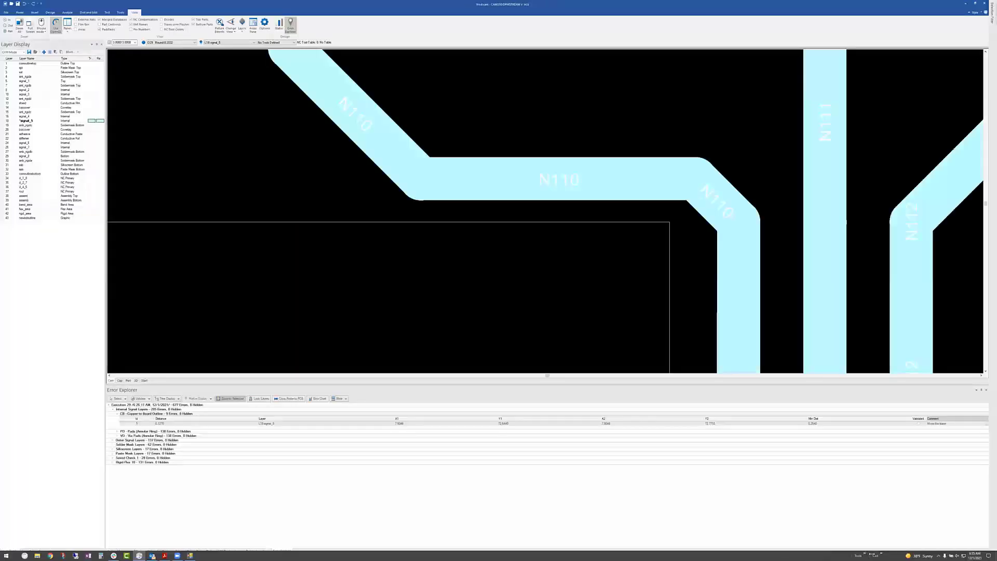
Launch CAMVu 14.6 and switch to its window
click(881, 553)
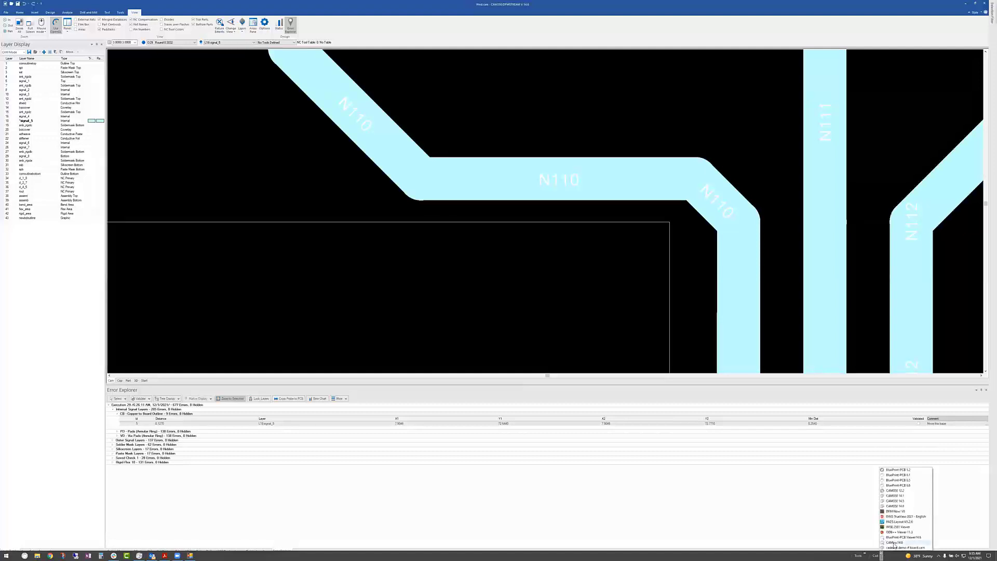
click(894, 542)
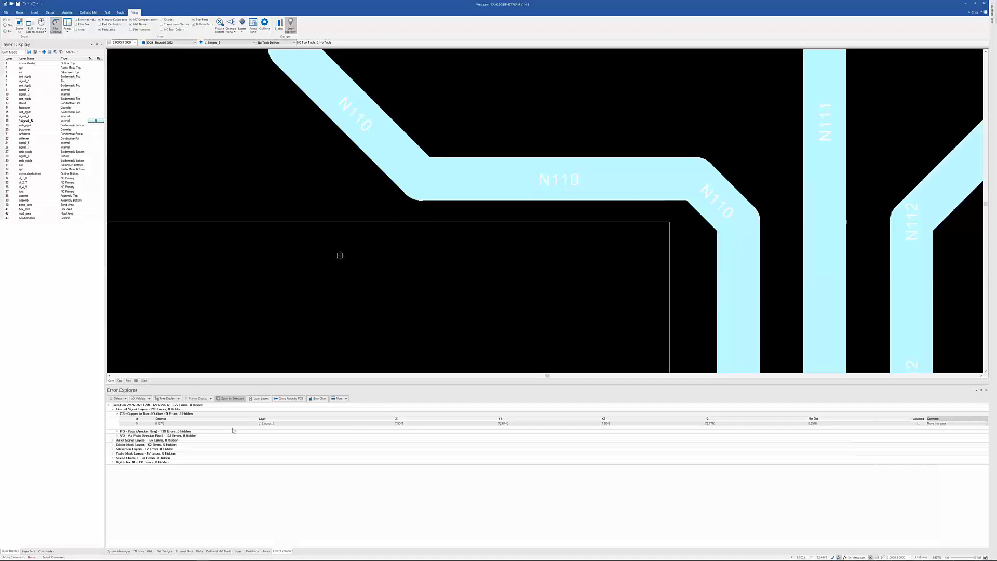
click(367, 210)
key(alt+Tab)
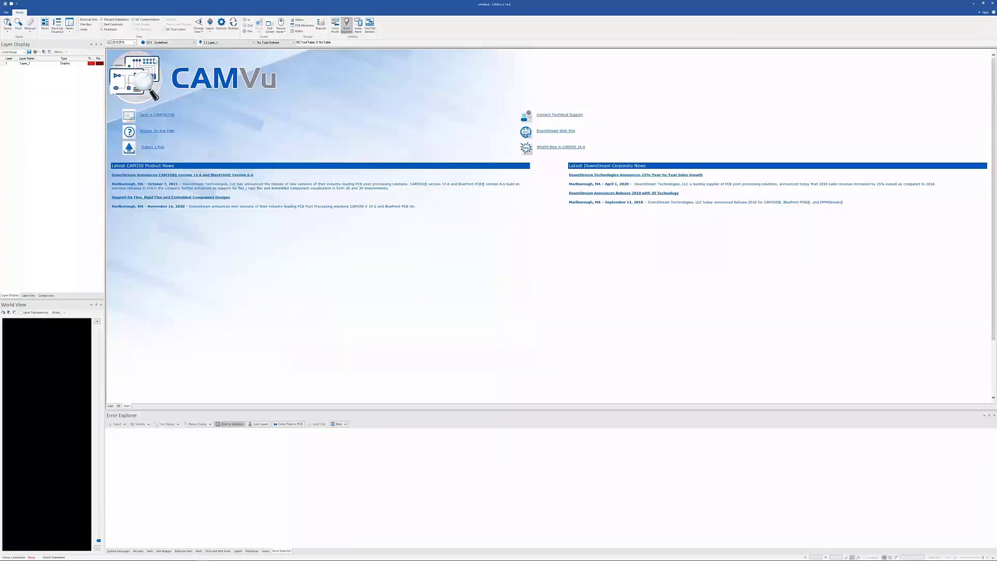
Open the design Wed from the Desktop in read-only mode and hide the validated errors from the error list
click(5, 13)
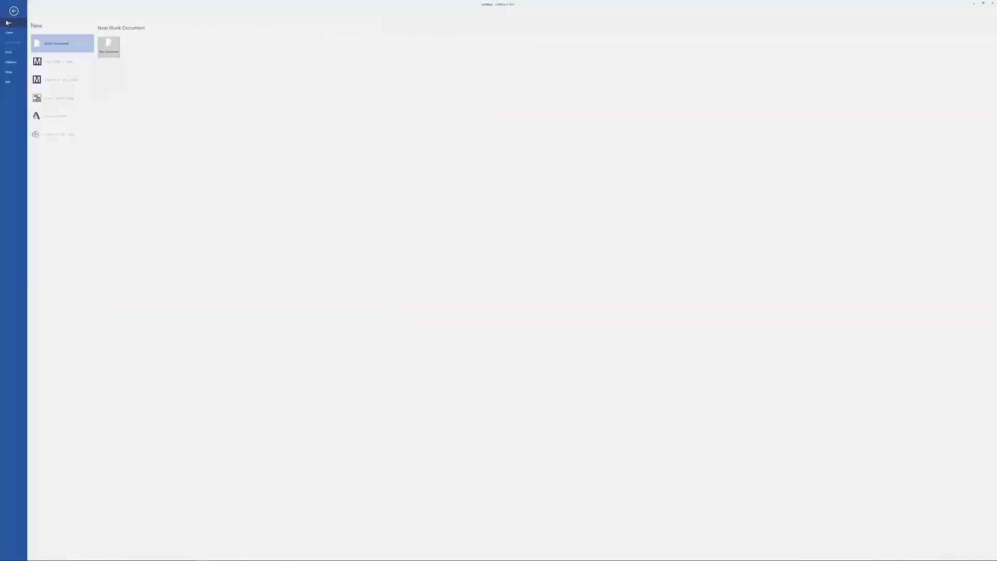
click(10, 32)
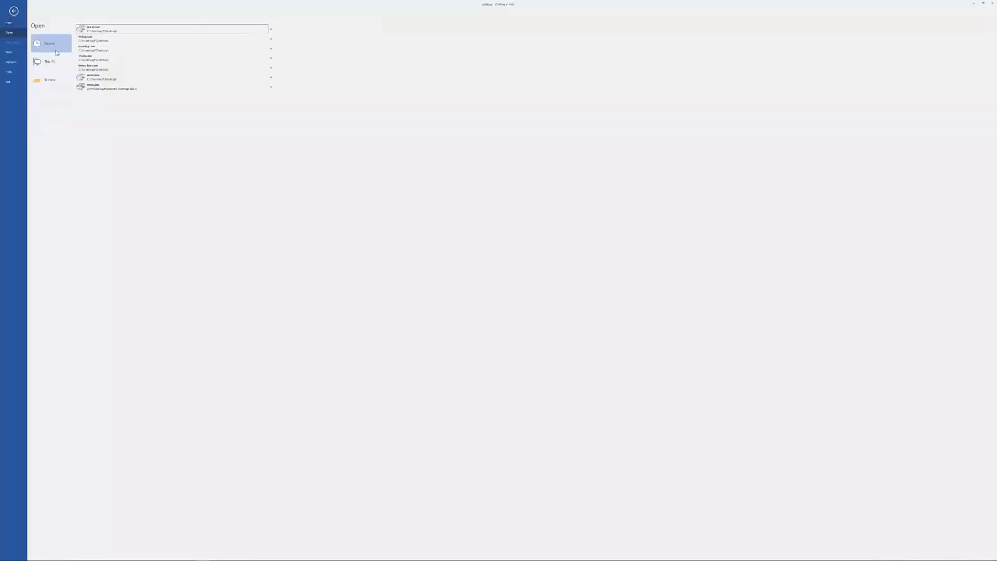
click(45, 81)
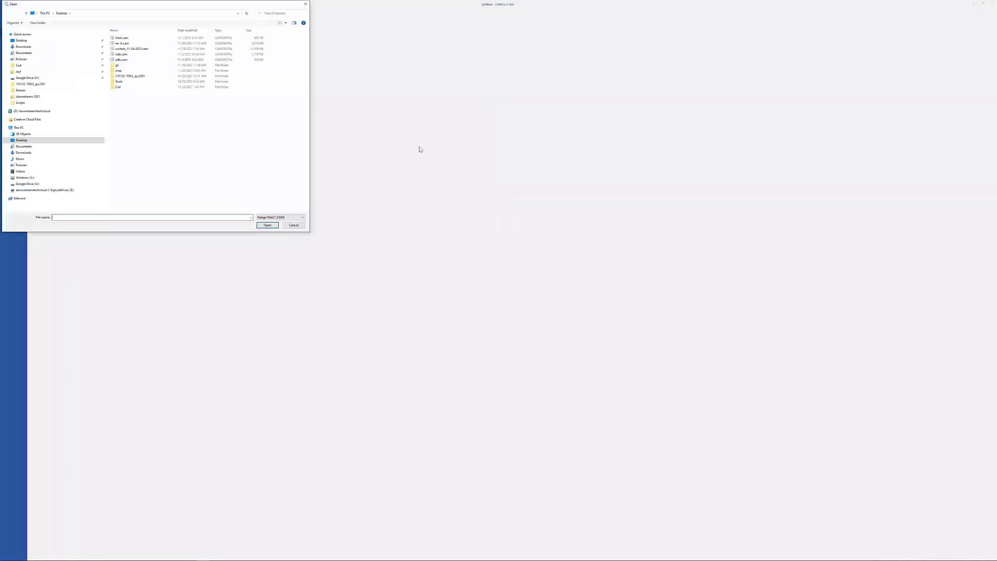
click(114, 39)
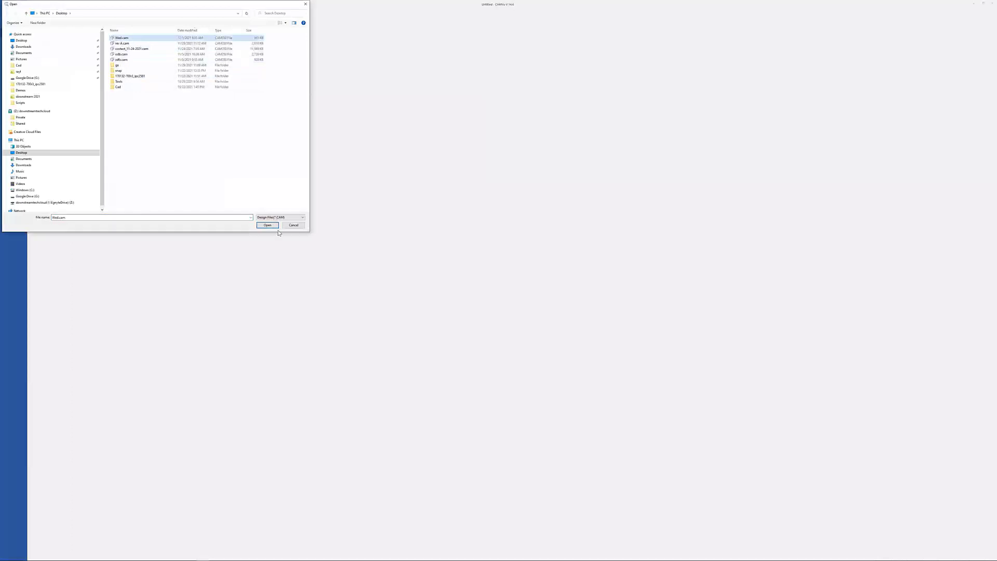
click(263, 225)
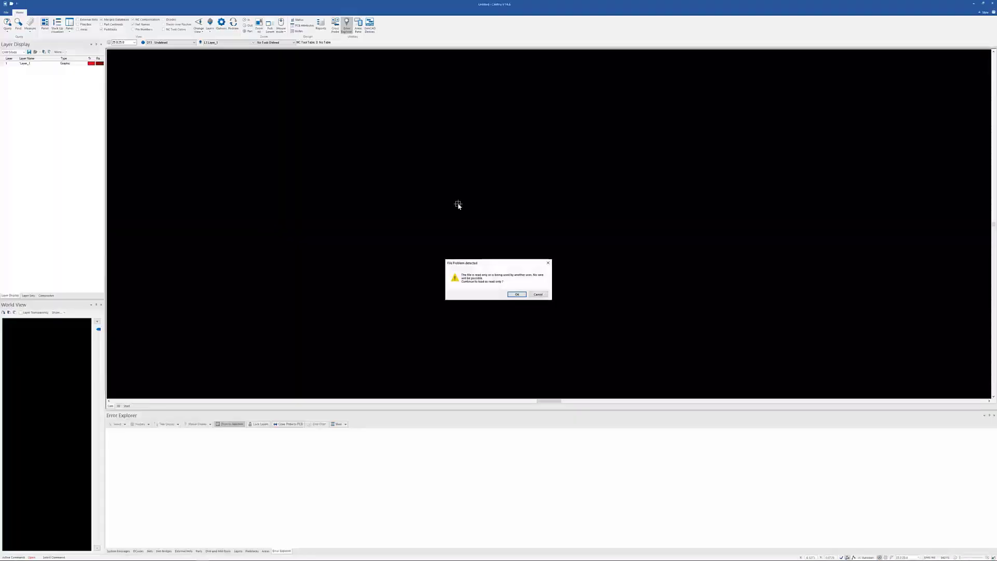
click(518, 295)
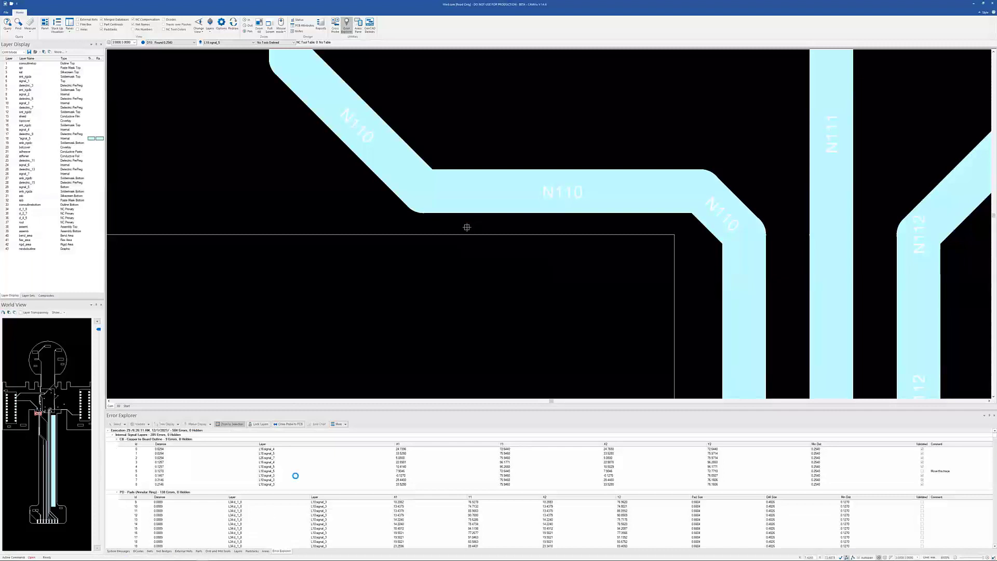
click(344, 425)
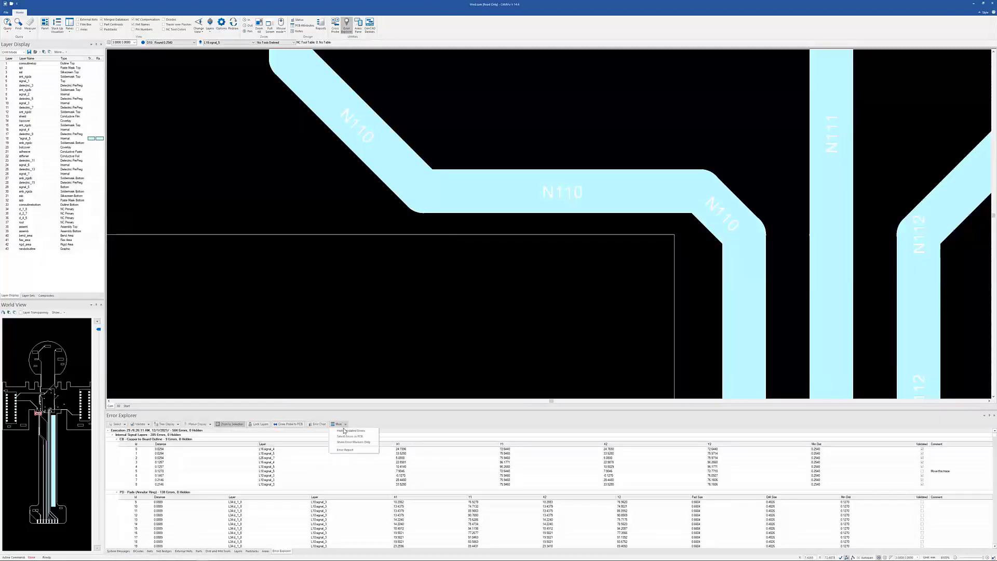
click(353, 444)
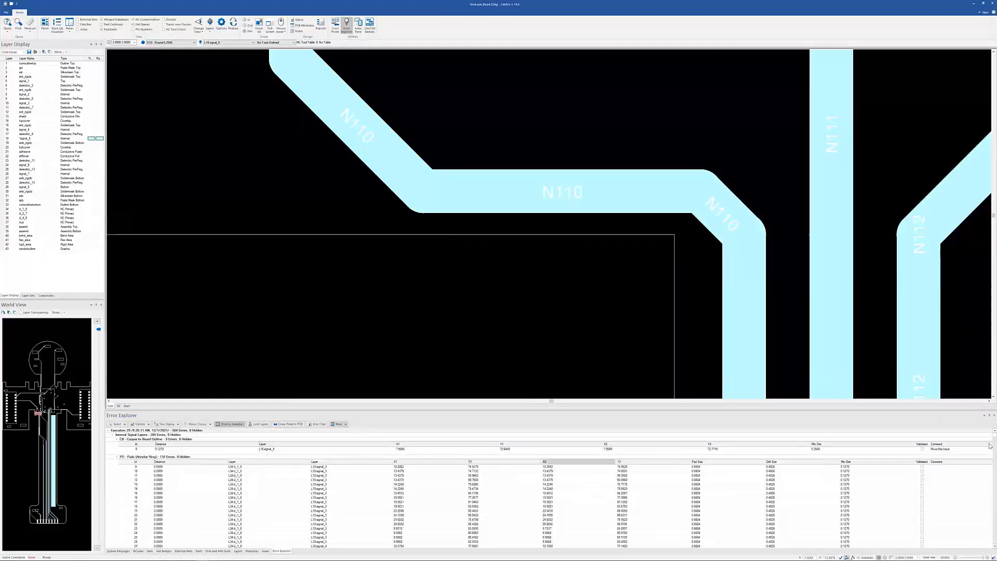
Append "done" to the comment of the N110 Copper to Board Outline error and validate the first Pads (Annular Ring) error
click(668, 449)
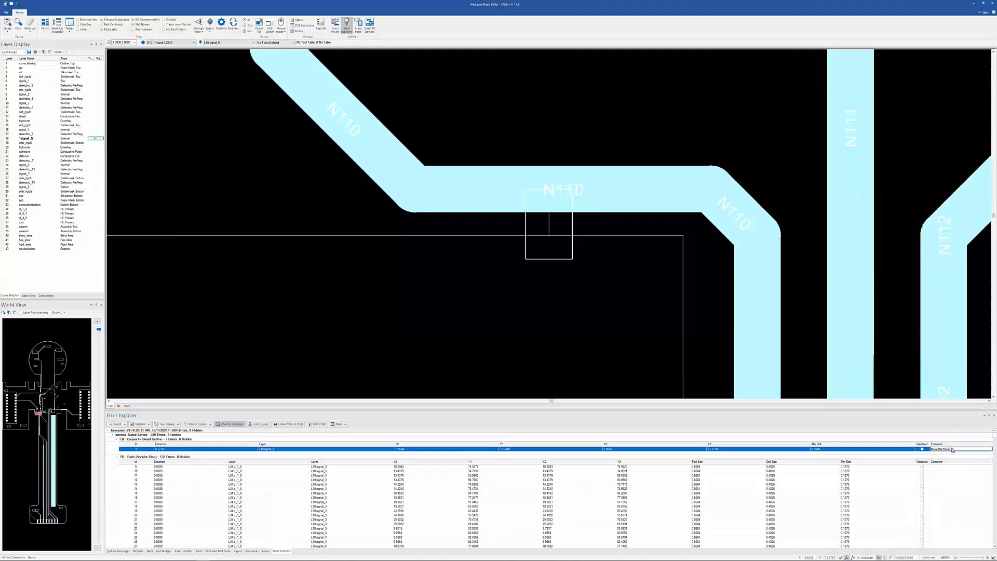
double_click(950, 449)
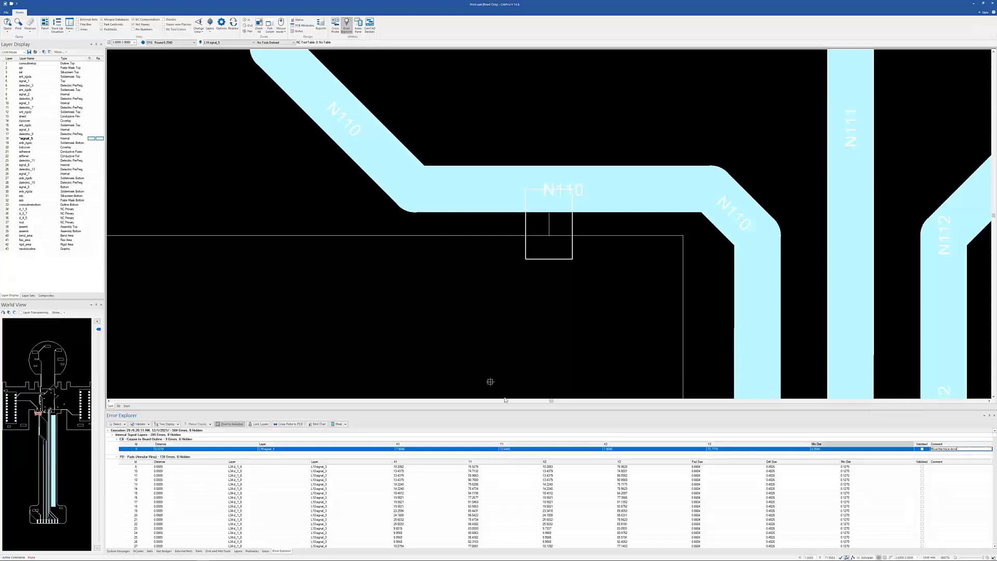
click(168, 468)
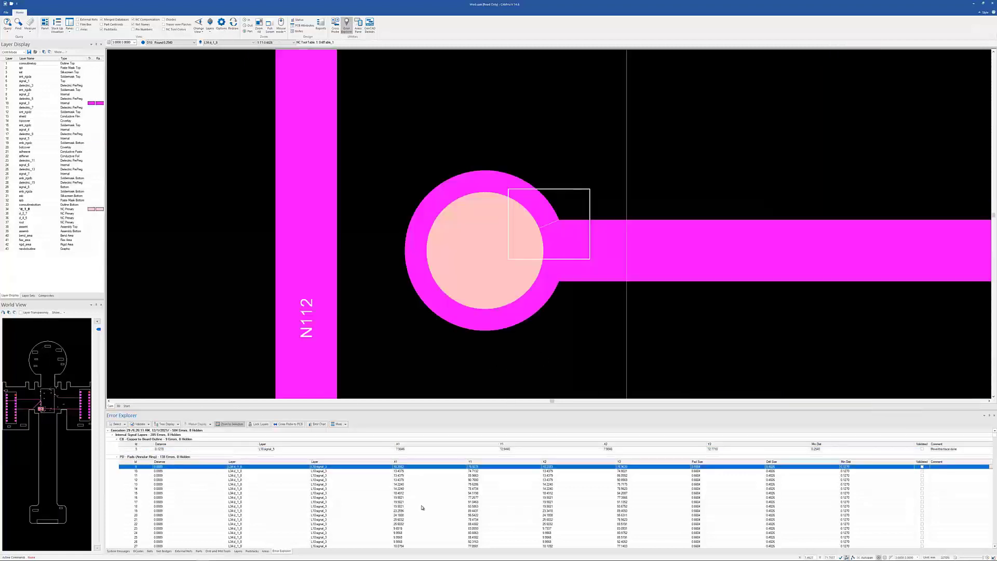
click(922, 467)
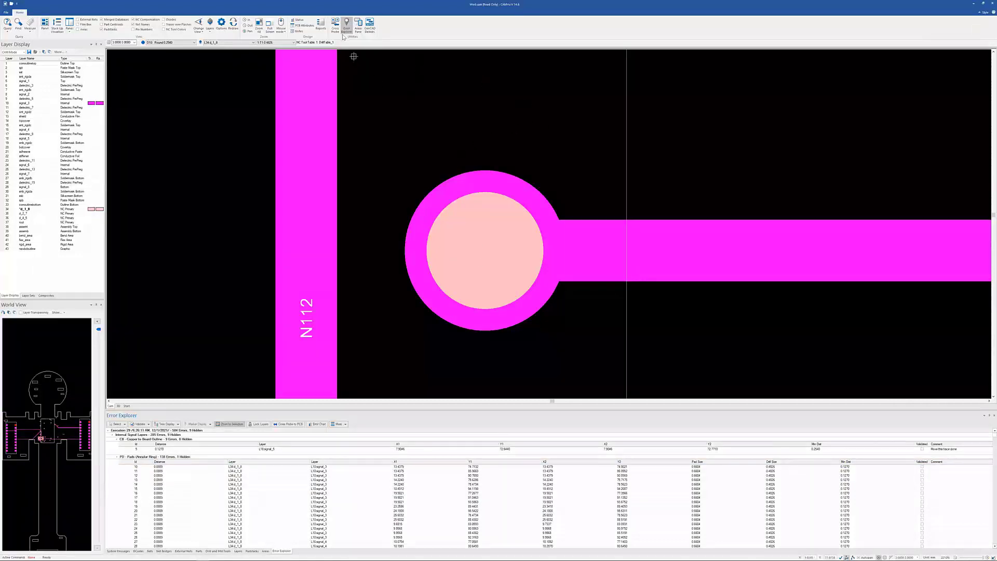
Look over the cross-probing options of the PCB CAD system integration and close them
click(333, 29)
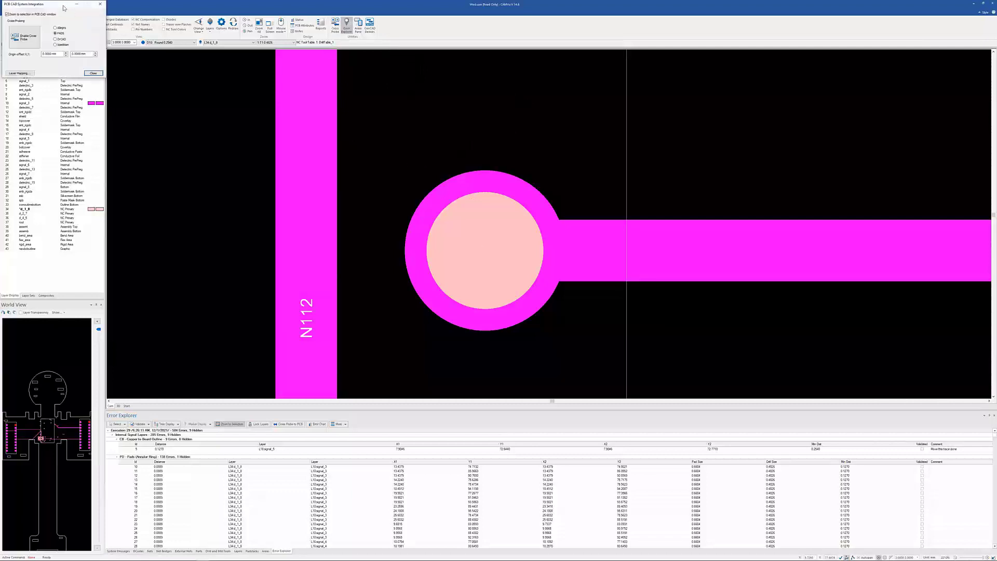
drag(52, 7, 452, 142)
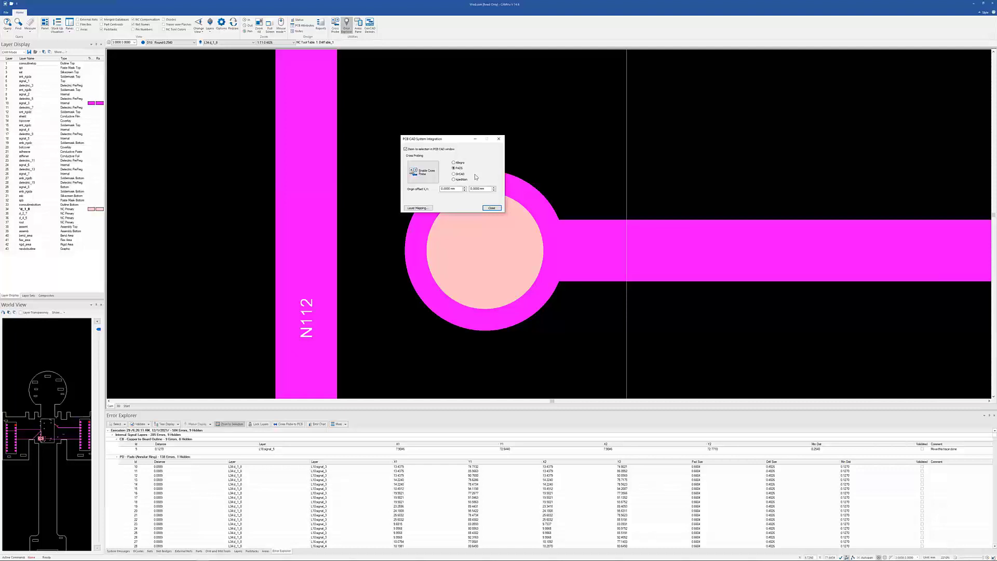
click(491, 208)
click(552, 164)
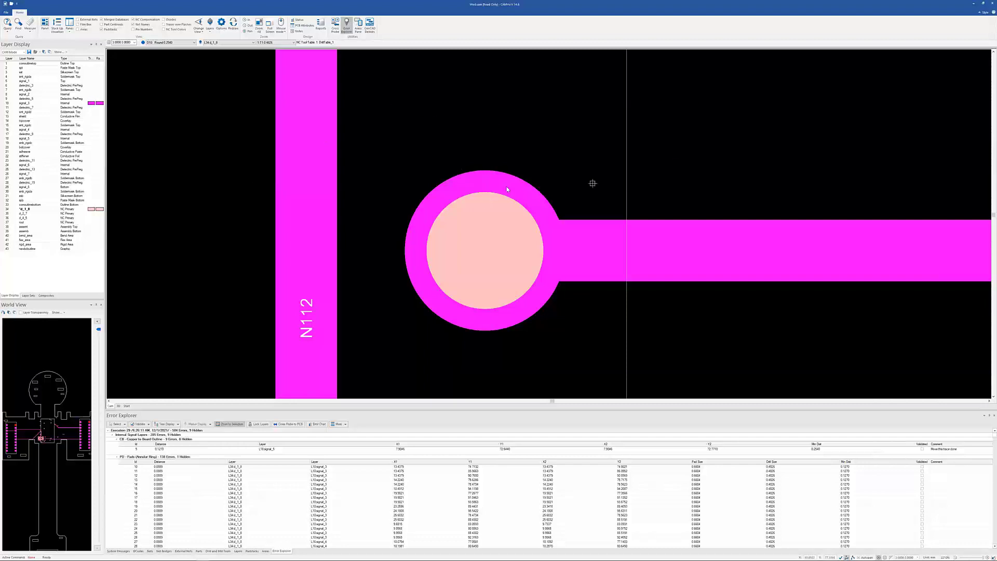
Exit CAMVu without updating the changed comments and return to CAM350
click(991, 4)
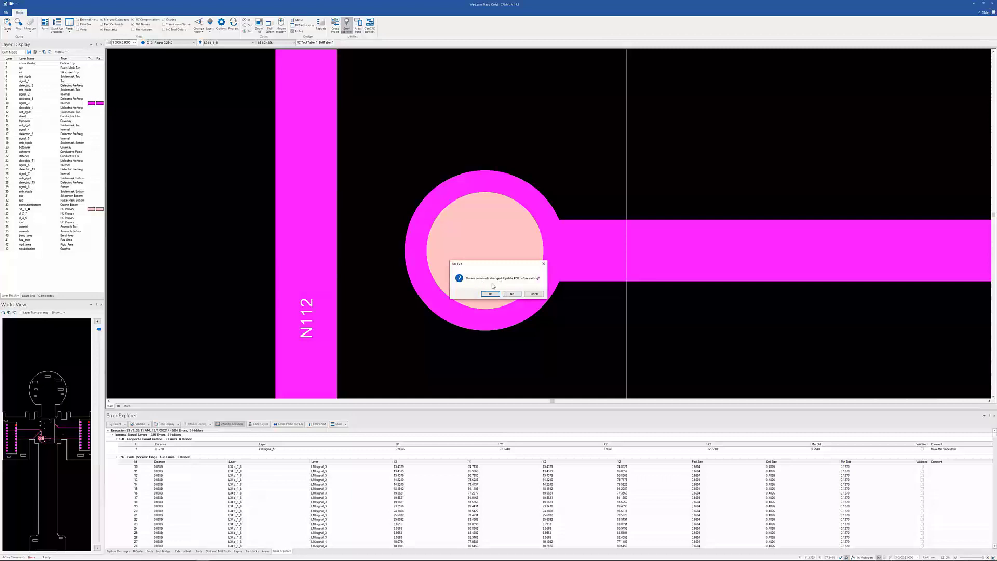
click(511, 294)
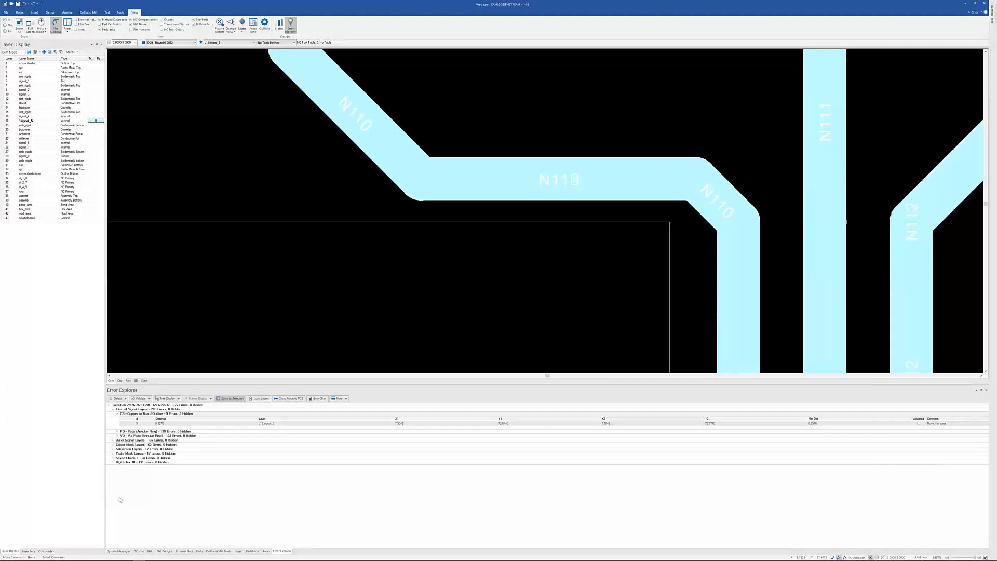
Examine the Profile to Track errors of the rigid-flex checks where signal_4 traces cross the zone boundary
click(112, 461)
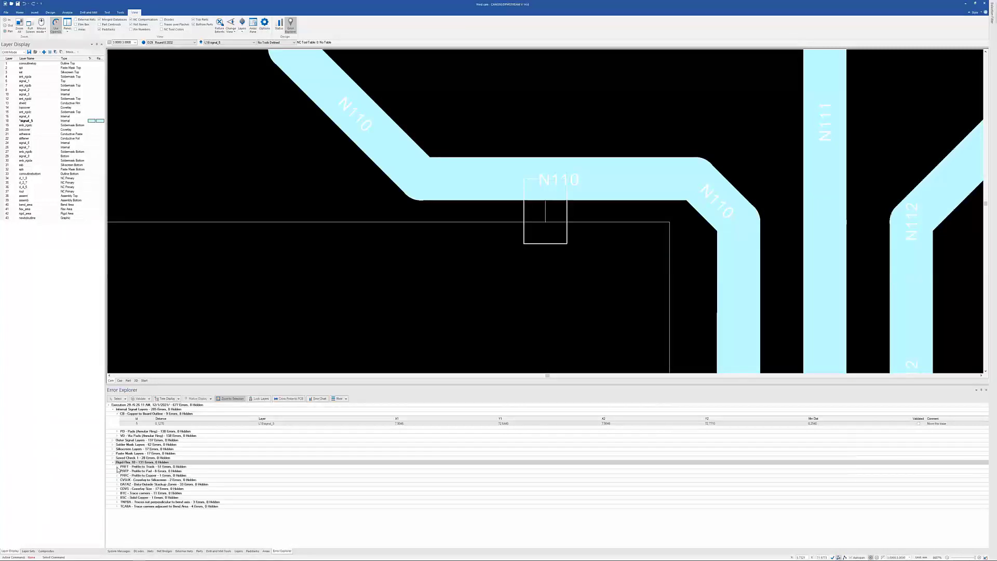
click(118, 466)
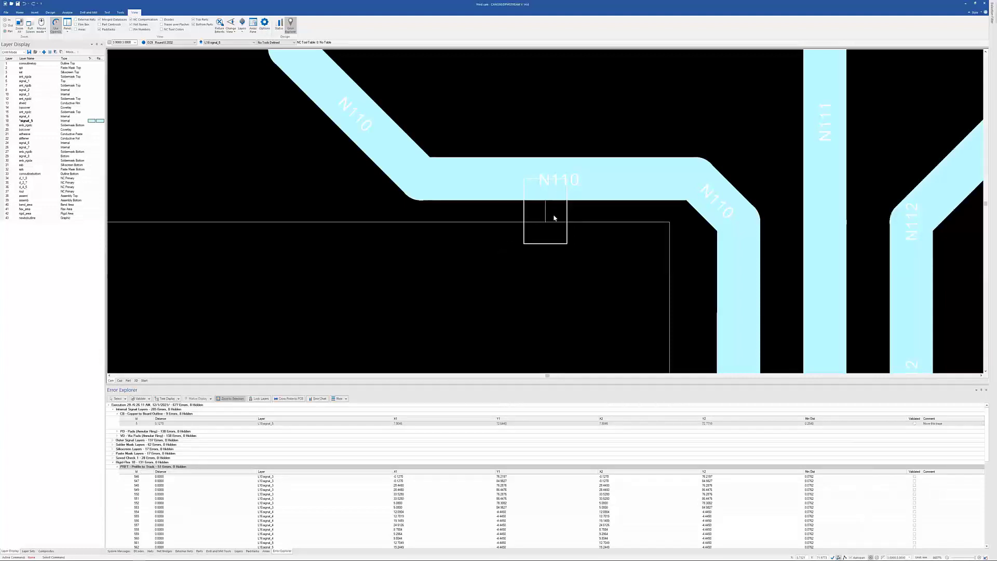
key(minus)
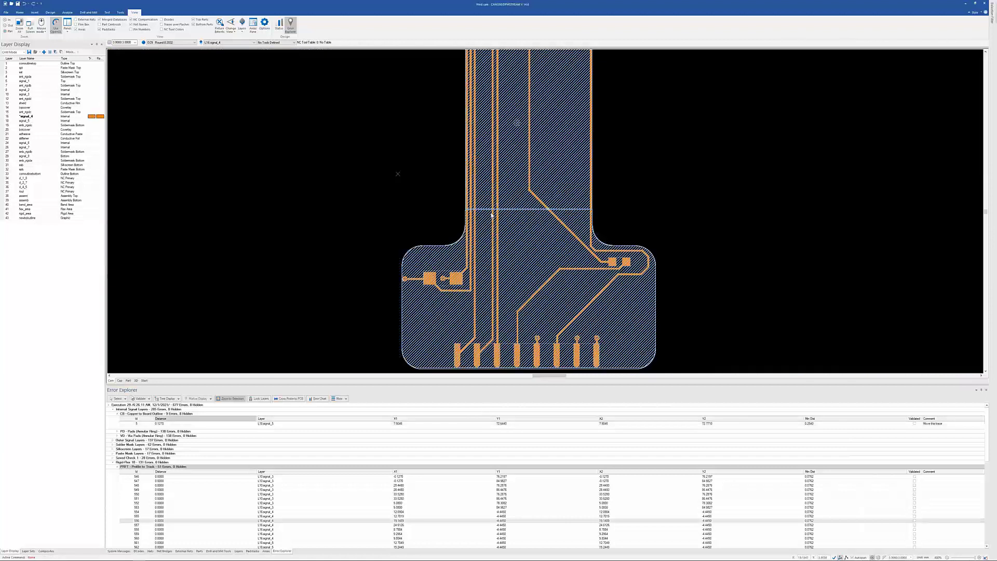
scroll(483, 212, up, 5)
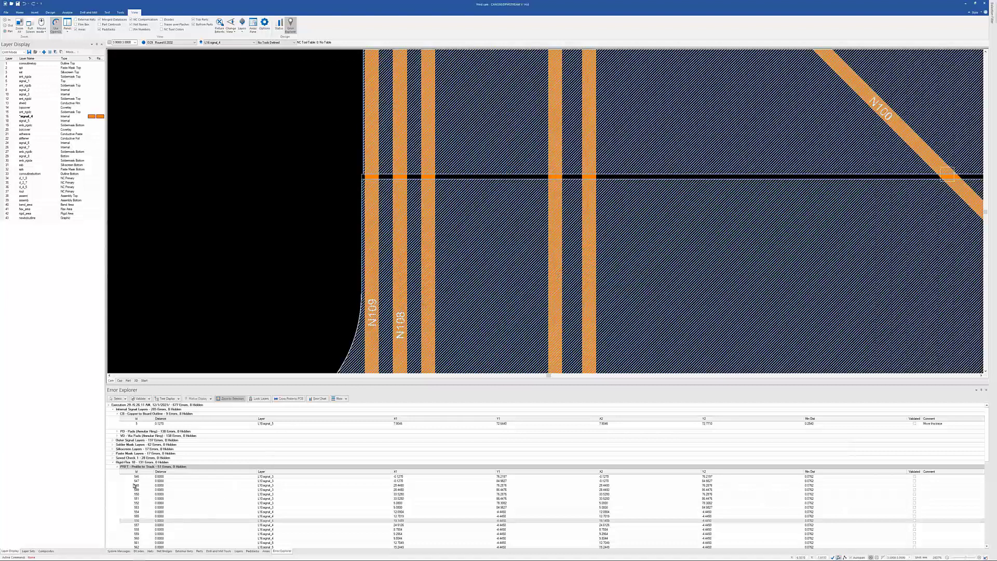
click(117, 466)
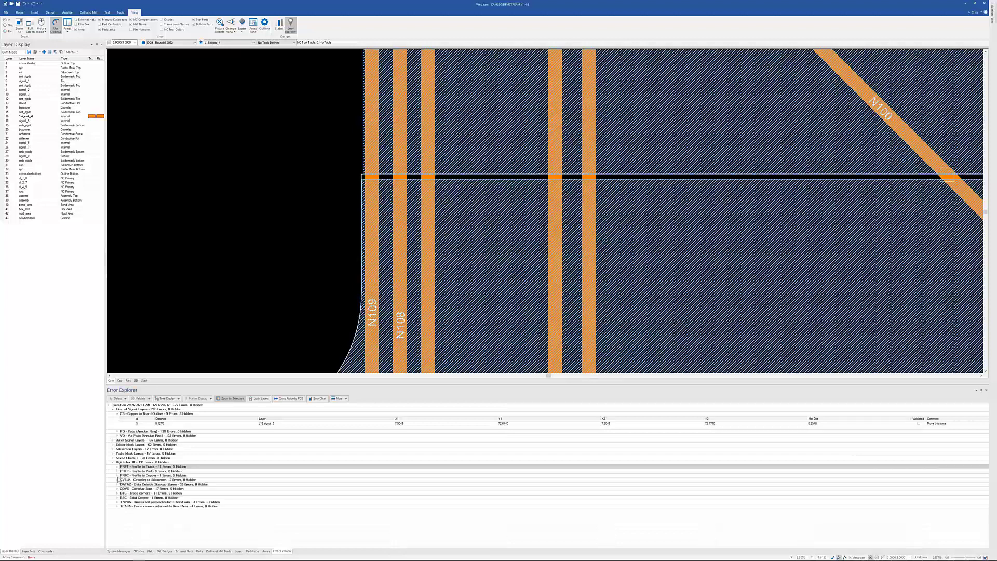
Examine the first Coverlay to Silkscreen error, at reference designator R5, and collapse its group
click(173, 490)
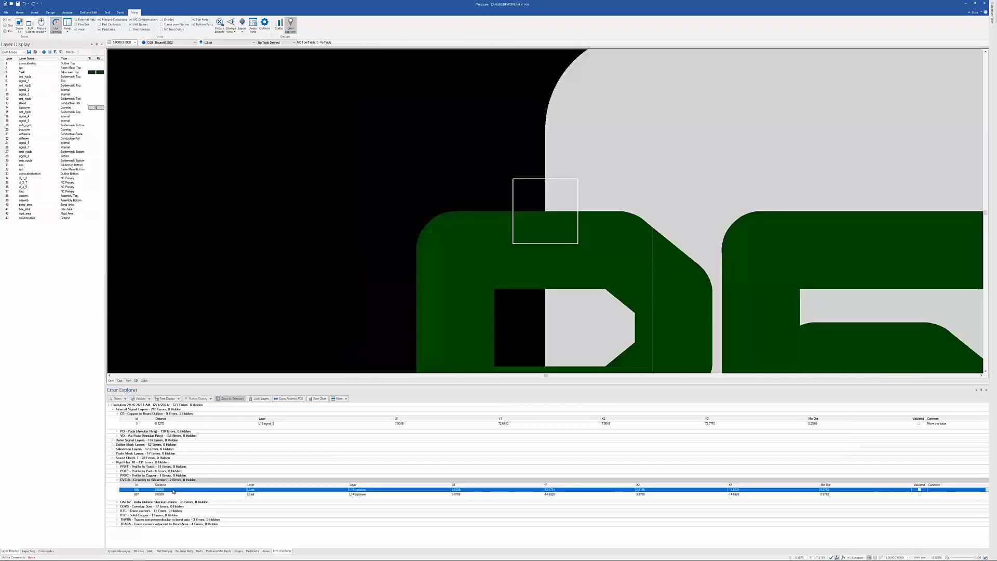
scroll(657, 277, down, 3)
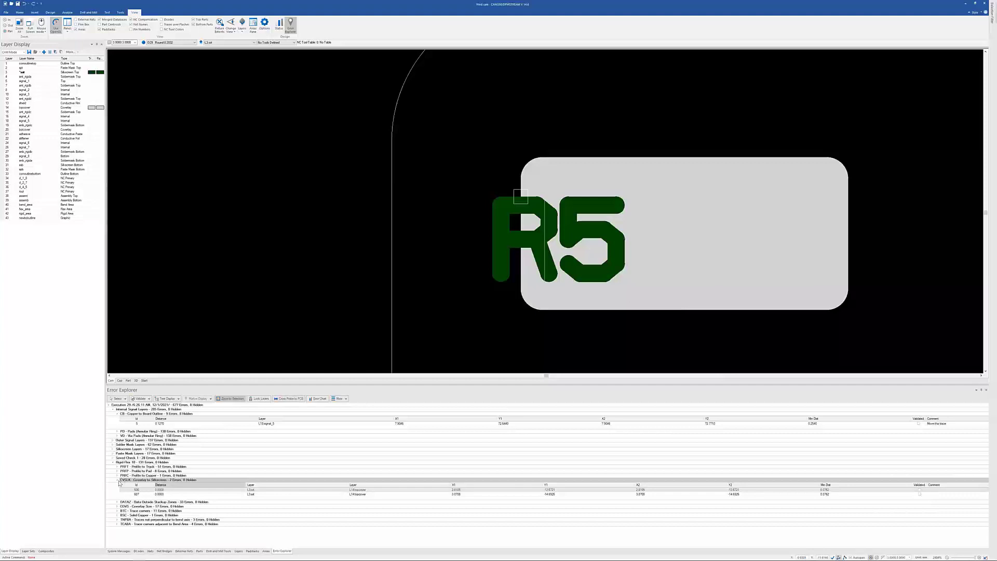
click(117, 481)
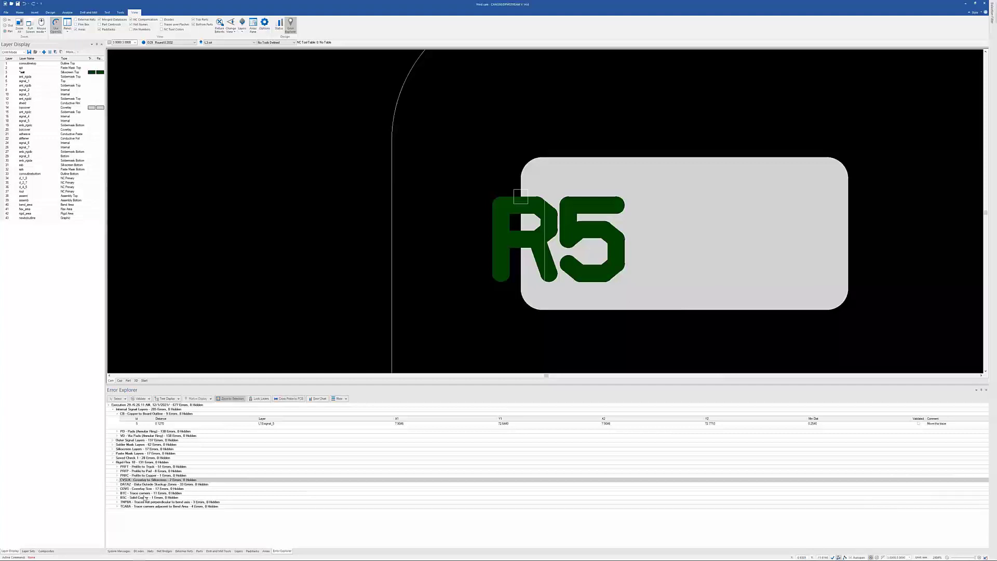
Examine a Data Outside Stackup Zones error on signal_3 against the surrounding board zones and collapse its group
click(117, 484)
click(173, 507)
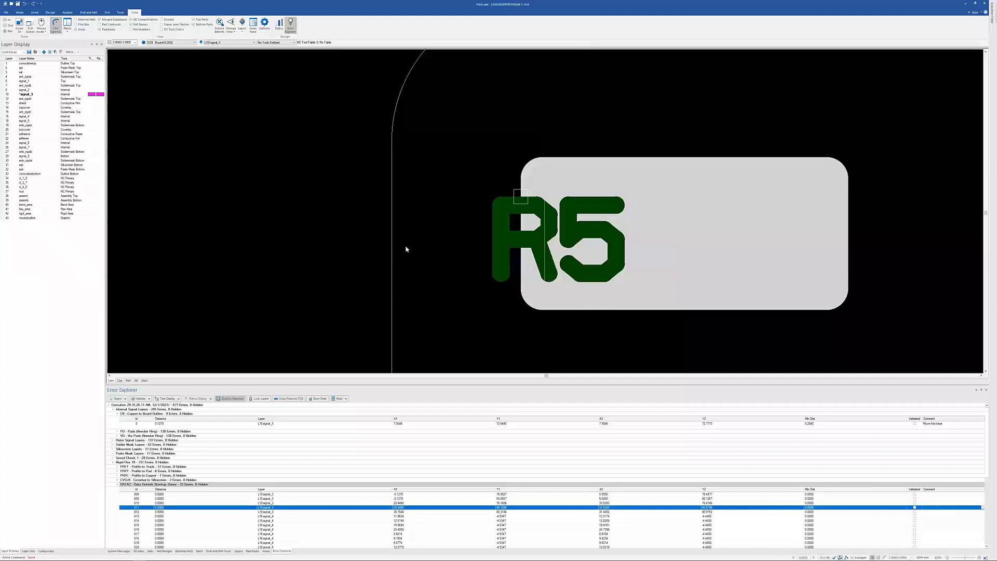
scroll(396, 272, down, 5)
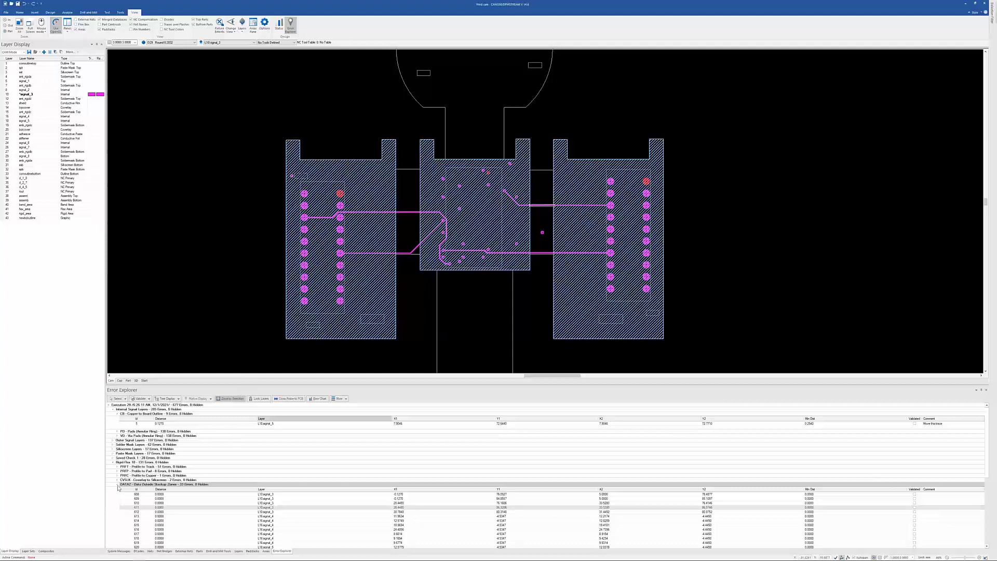
click(117, 484)
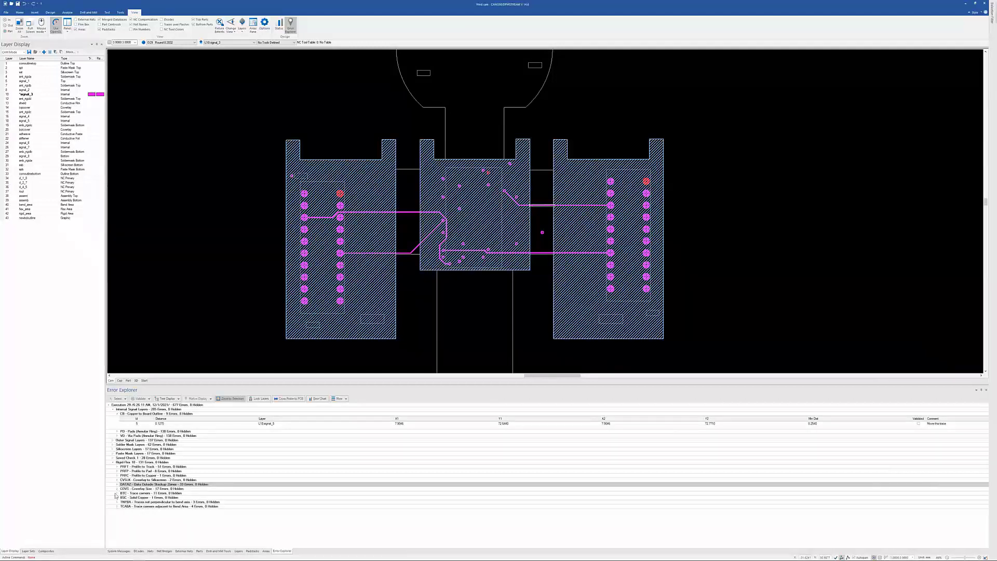
Examine a Trace corners error on signal_5 inside the bend area and collapse its group
click(116, 493)
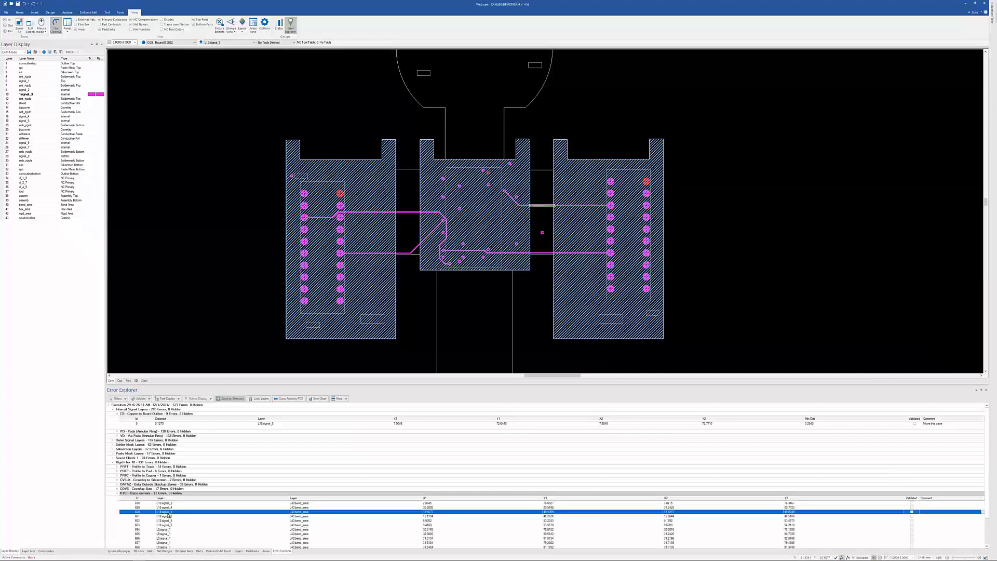
click(167, 512)
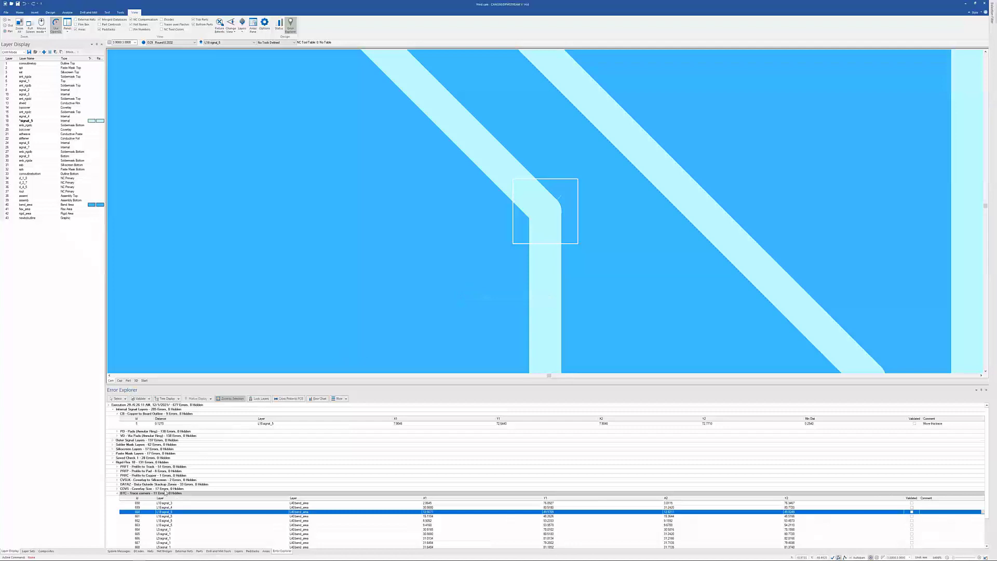
click(117, 493)
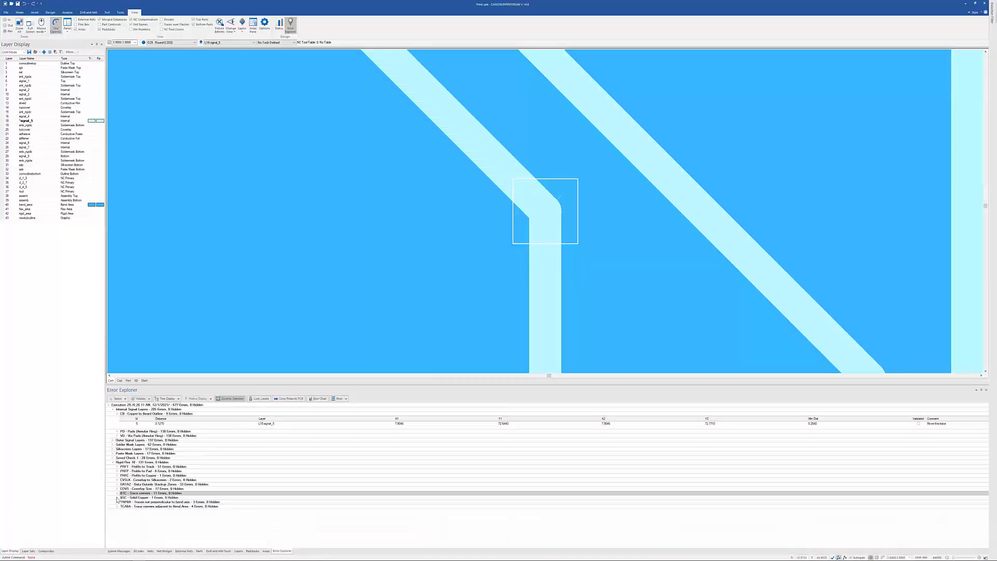
Examine the Solid Copper error on signal_5 along the full bend area and collapse its group
click(117, 497)
click(170, 507)
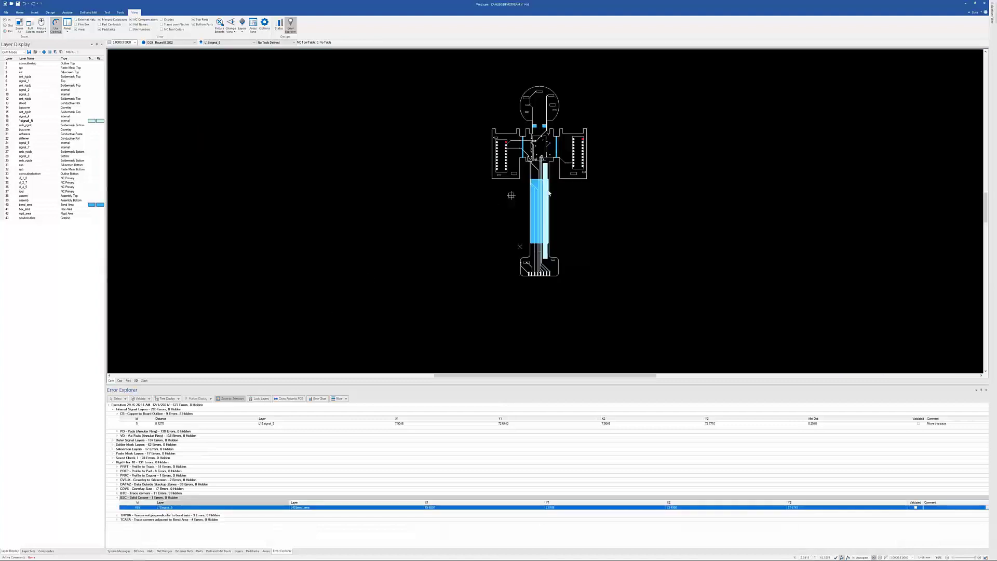
scroll(529, 238, up, 3)
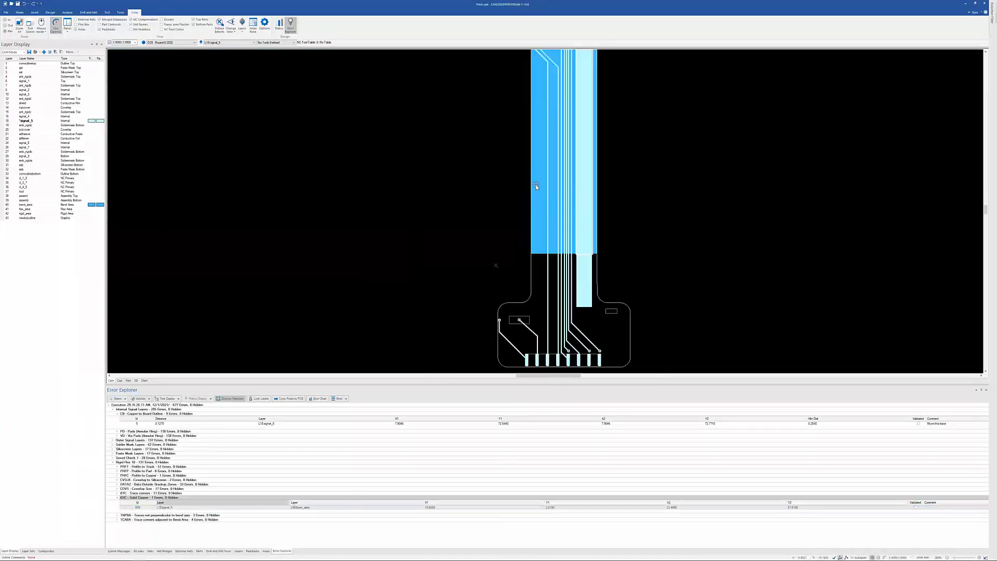
scroll(558, 218, up, 3)
scroll(561, 218, down, 2)
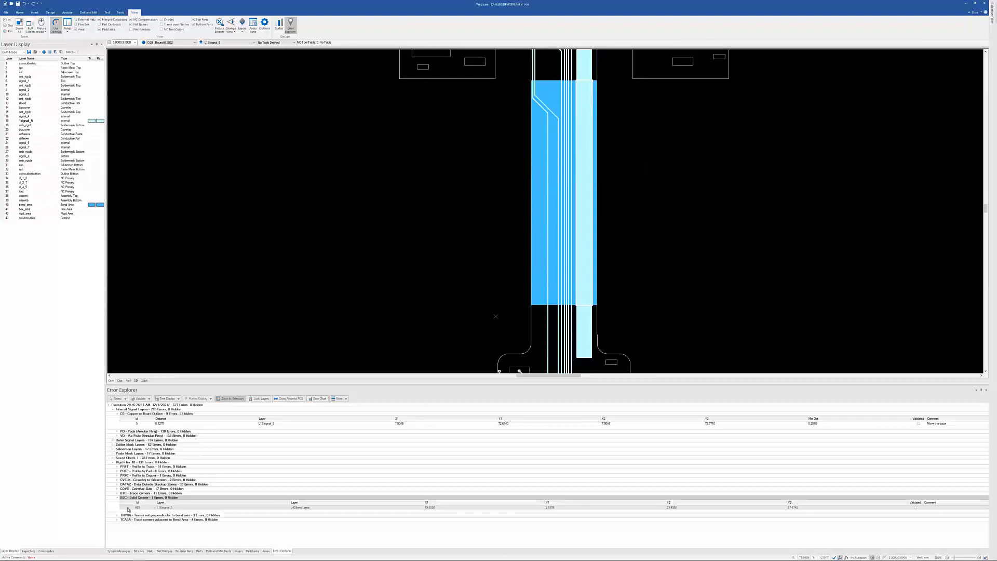
click(116, 498)
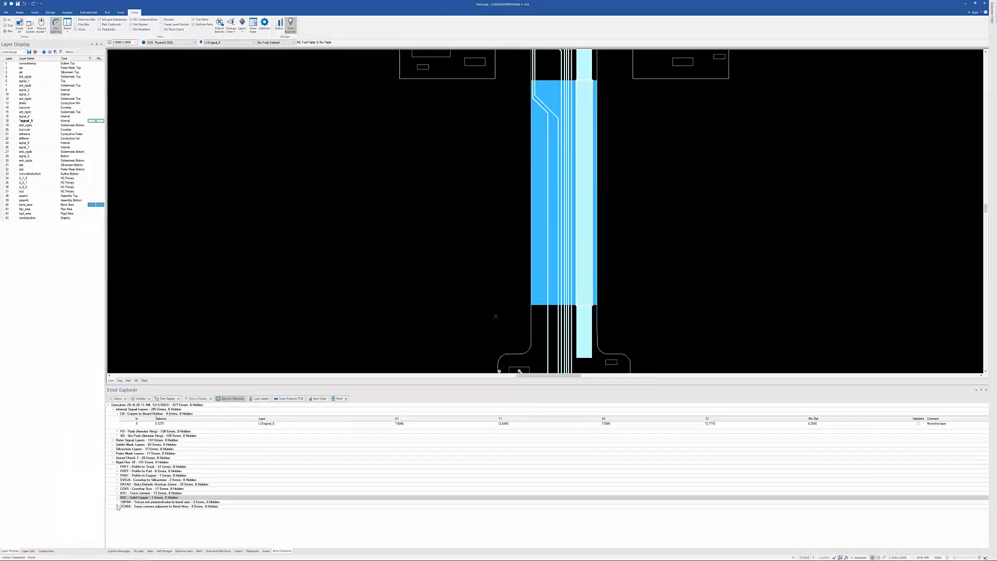
Examine the signal_1 trace crossing the bend area under Traces not perpendicular to bend axis and collapse that group
click(117, 502)
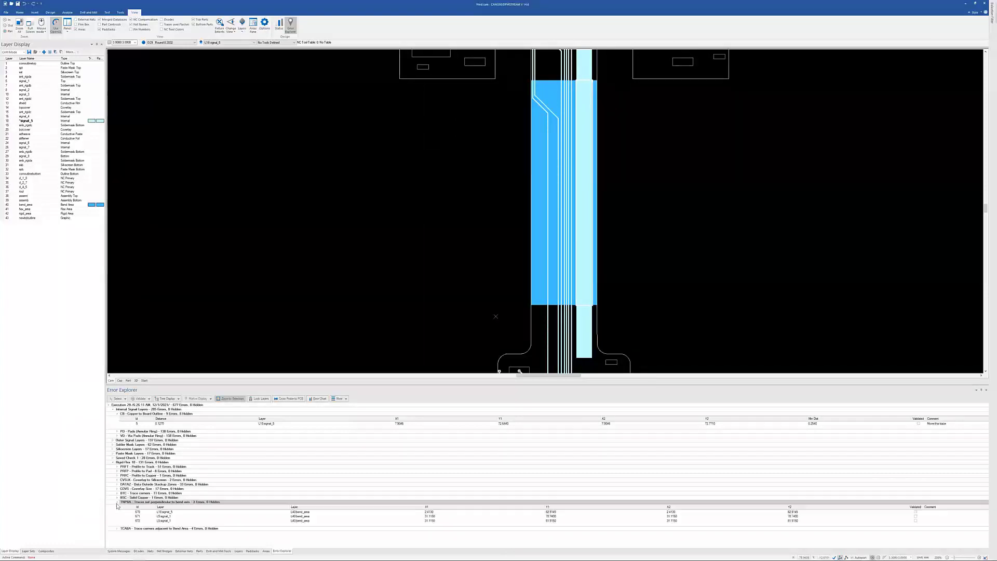
click(176, 517)
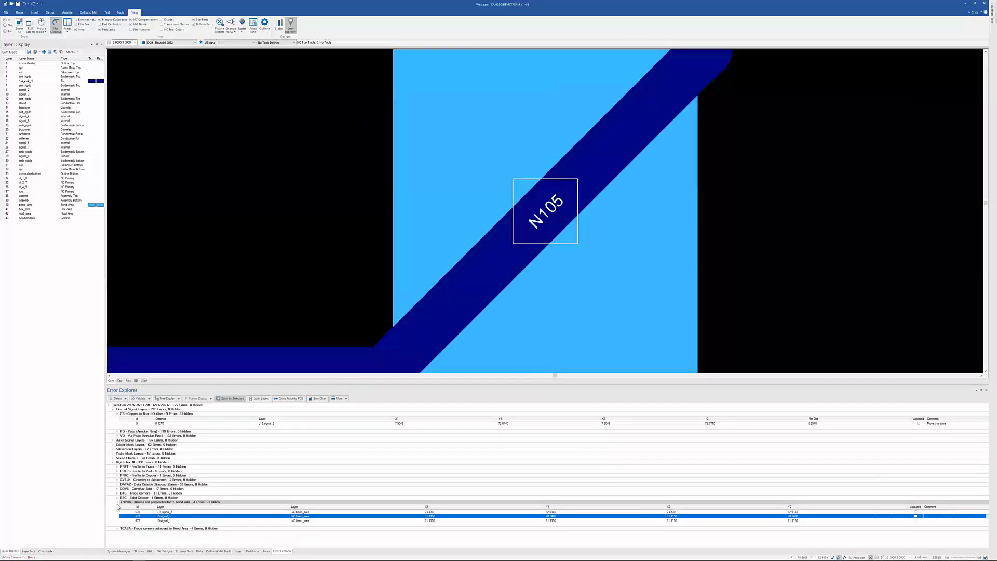
click(117, 502)
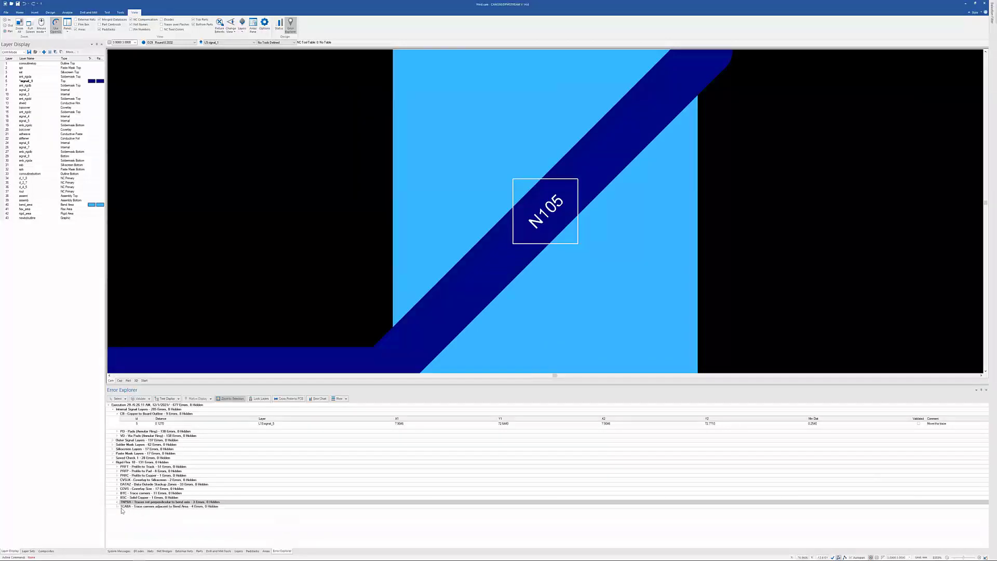
Examine a Trace corners adjacent to Bend Area error on signal_1 and collapse the whole rigid-flex group
click(117, 506)
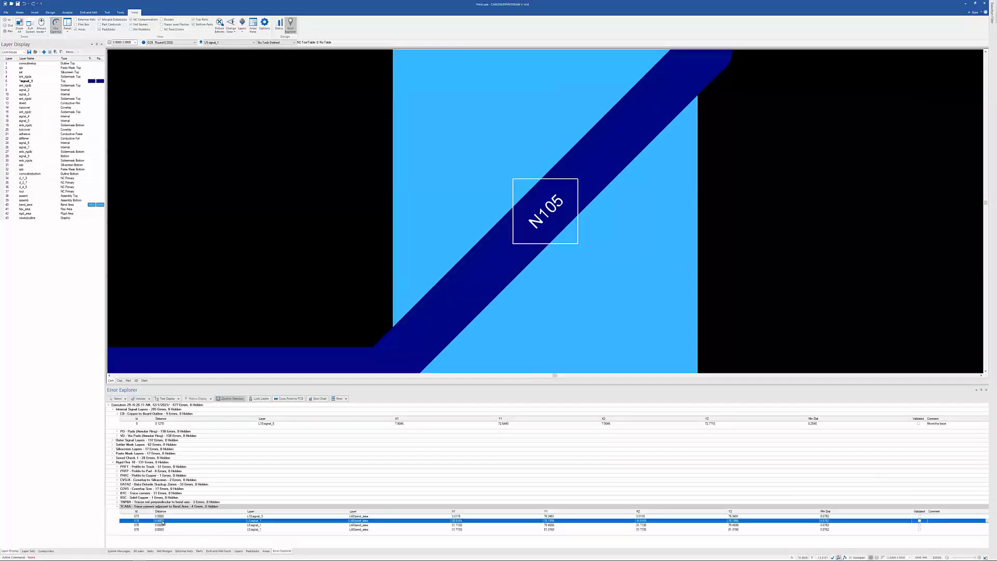
click(160, 520)
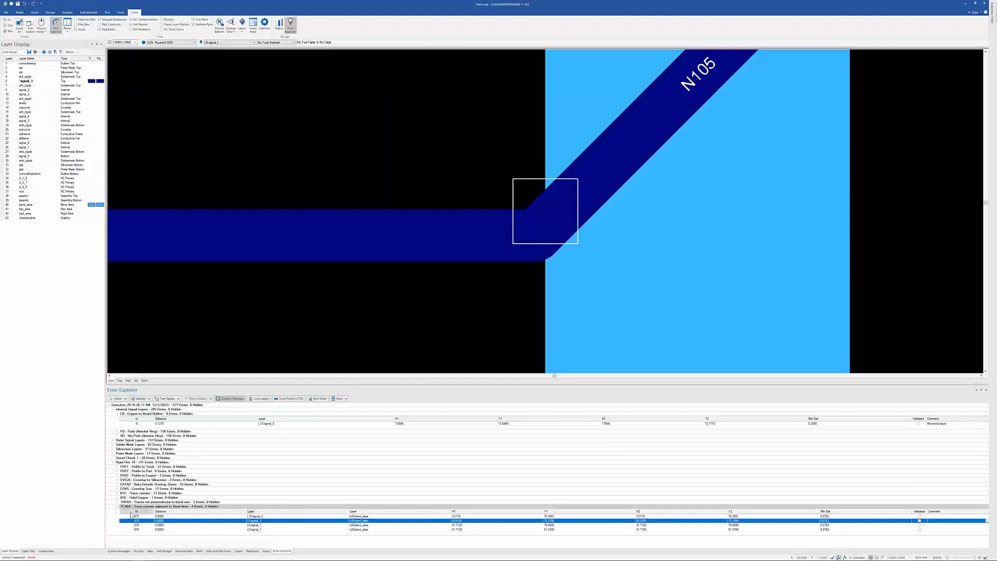
click(112, 462)
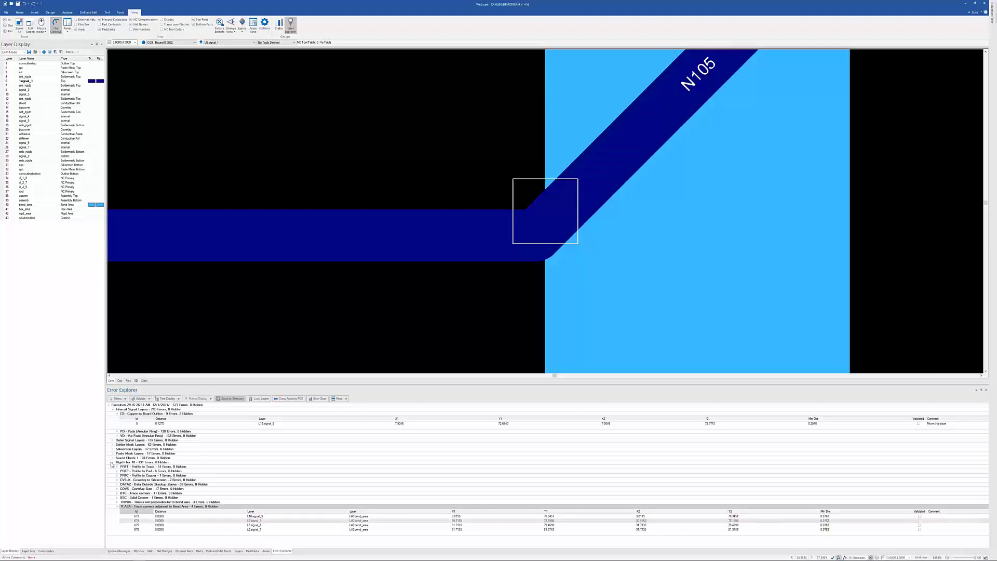
click(112, 462)
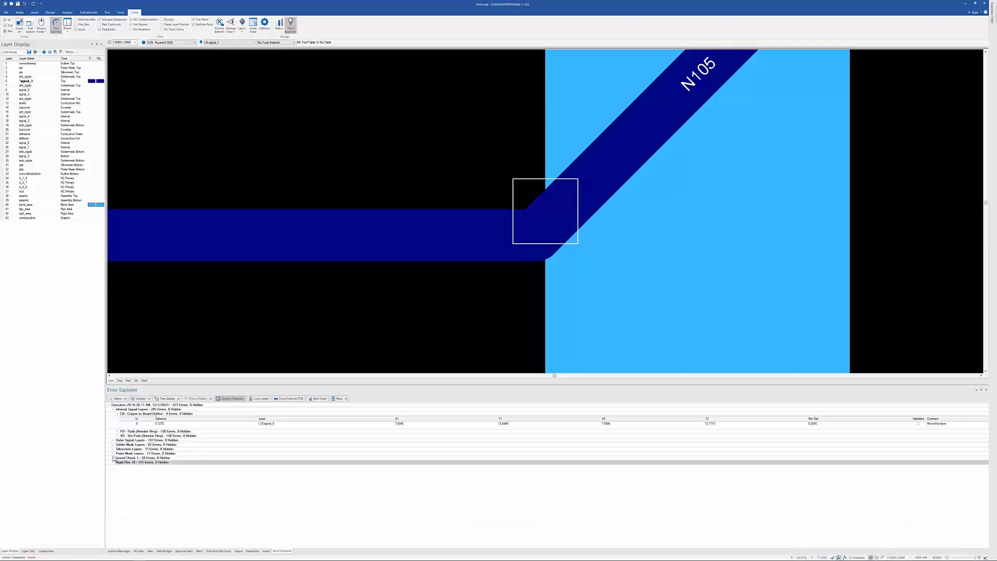
Examine the second Layer to Layer Edge Gap Minimum error between solder mask and coverlay, and collapse its group
click(112, 457)
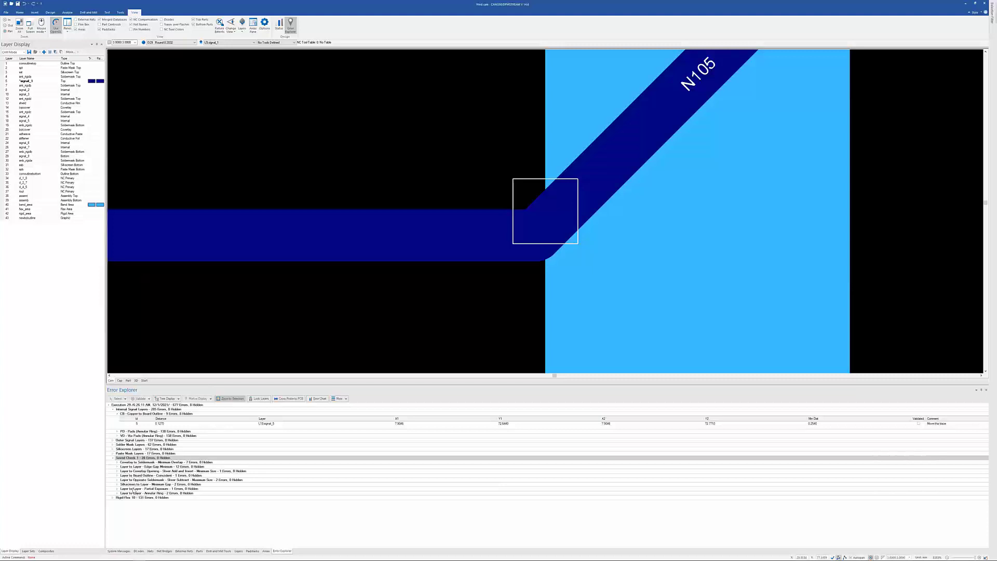
click(117, 467)
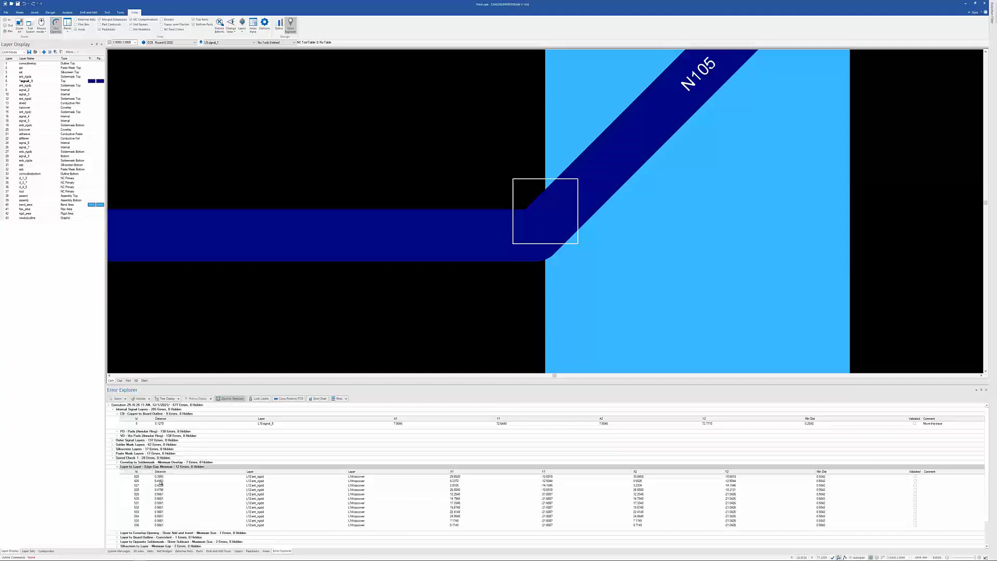
click(160, 482)
middle_drag(328, 317, 338, 332)
mouse_move(535, 224)
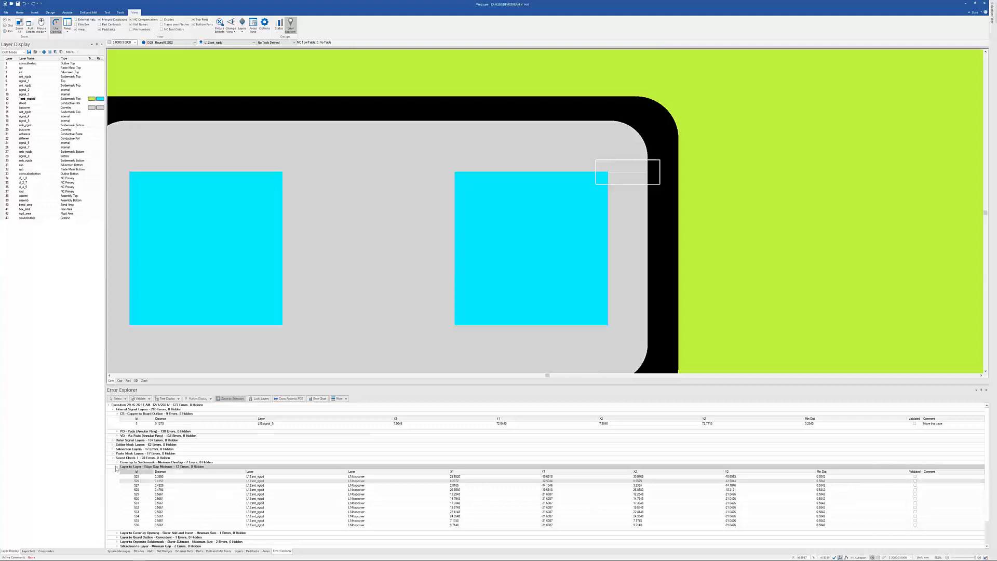
click(118, 466)
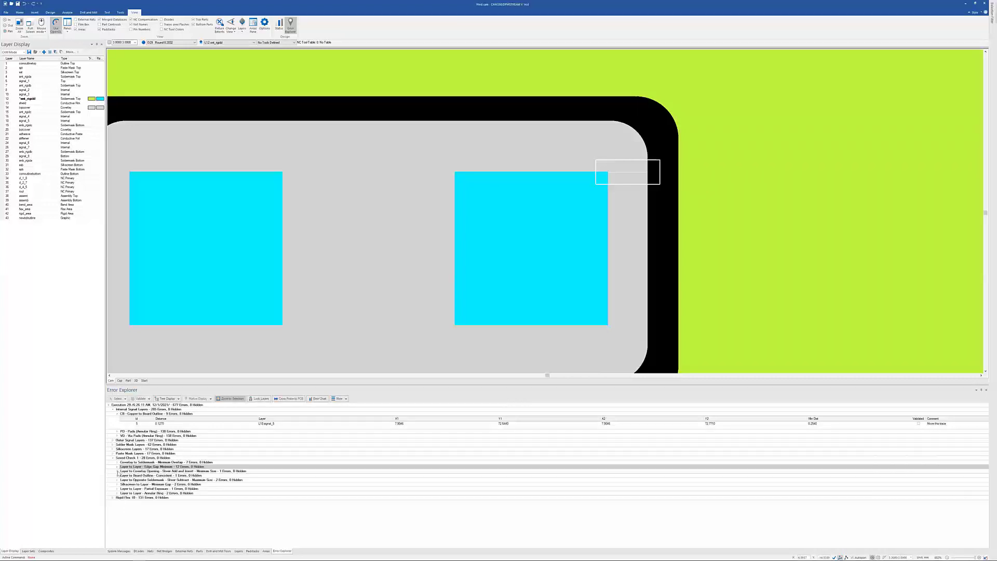
Examine the Layer to Coverlay Opening sliver error between the shield and coverlay layers and collapse its group
click(117, 471)
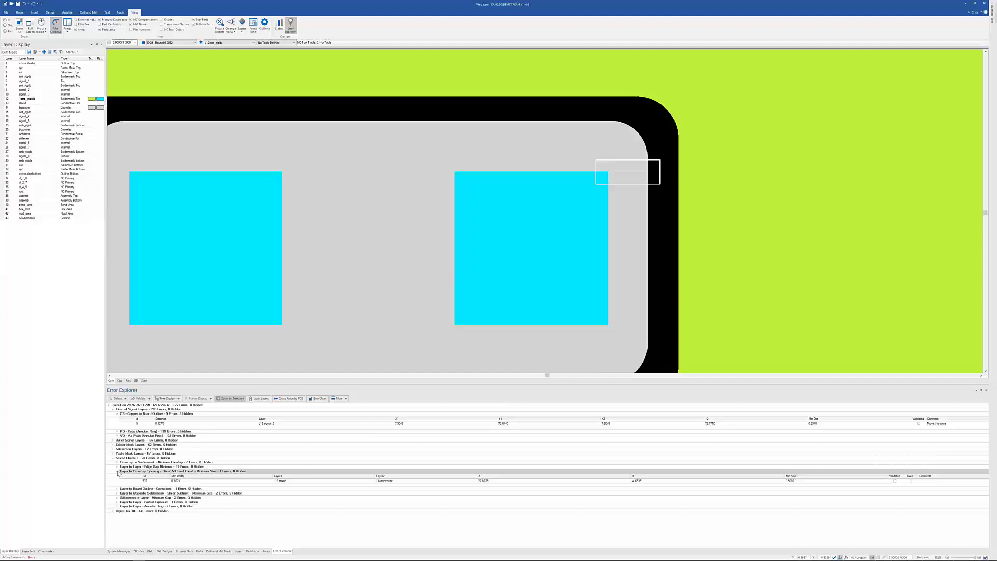
click(181, 481)
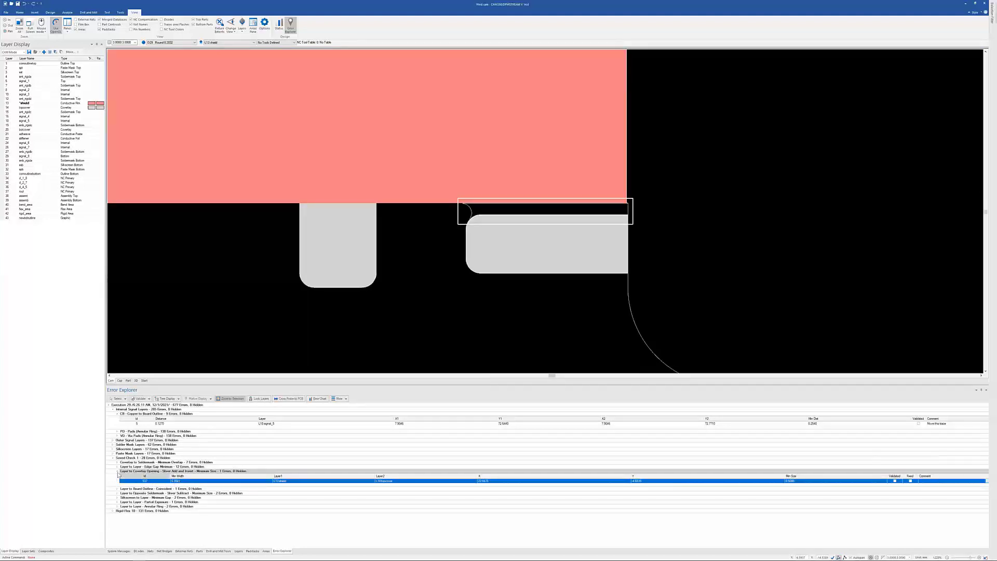
click(117, 471)
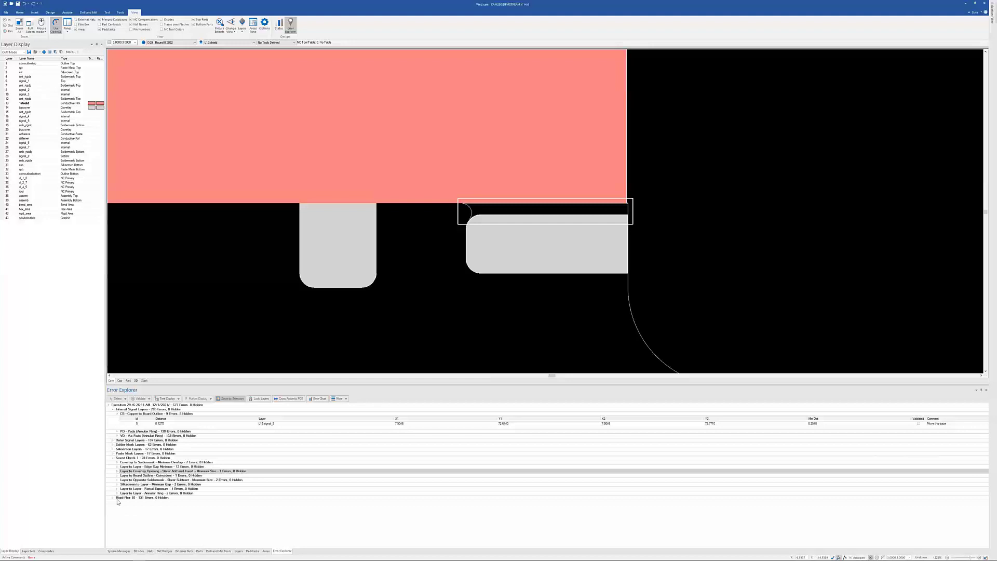
Examine the first Silkscreen to Layer Minimum Gap error at the coverlay edge and collapse its group
click(117, 484)
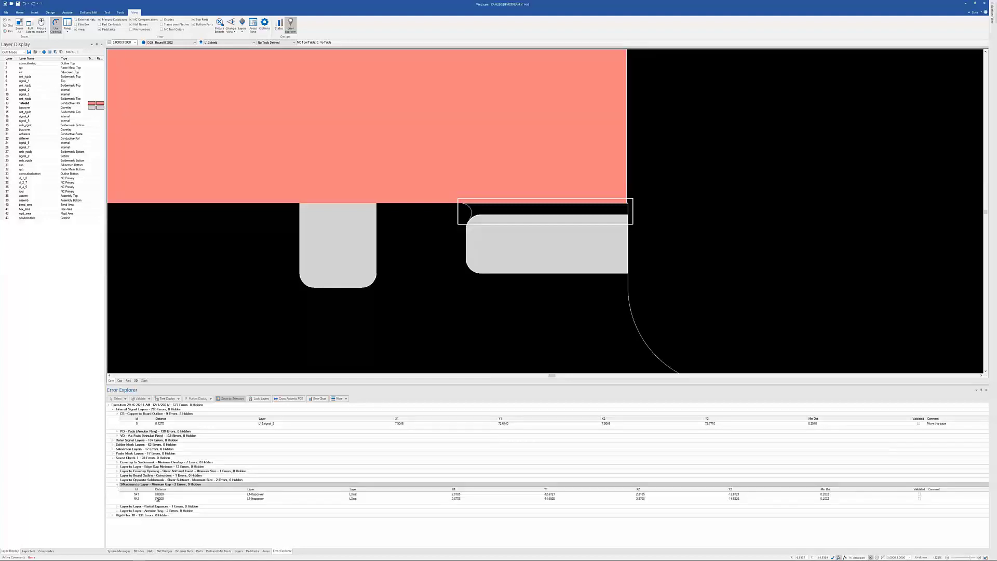
click(163, 494)
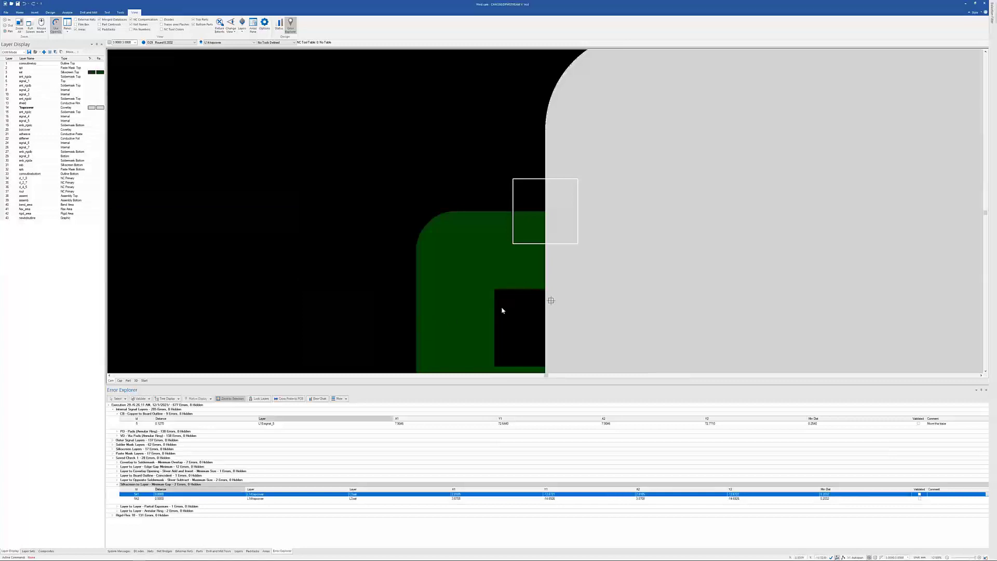
click(117, 484)
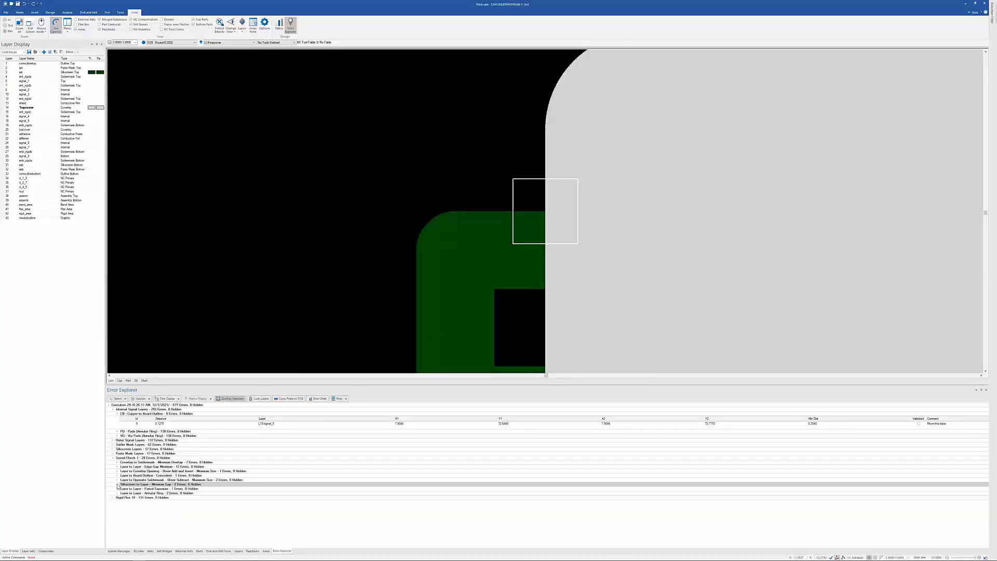
Examine the Layer to Layer Partial Exposure error where the coverlay opening crosses the shield edge and collapse its group
click(117, 489)
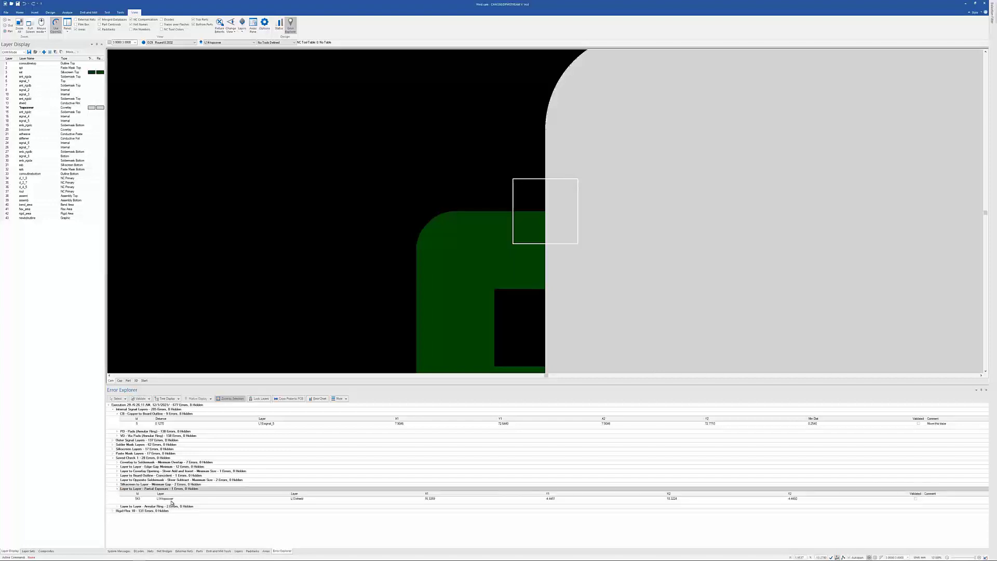
click(172, 499)
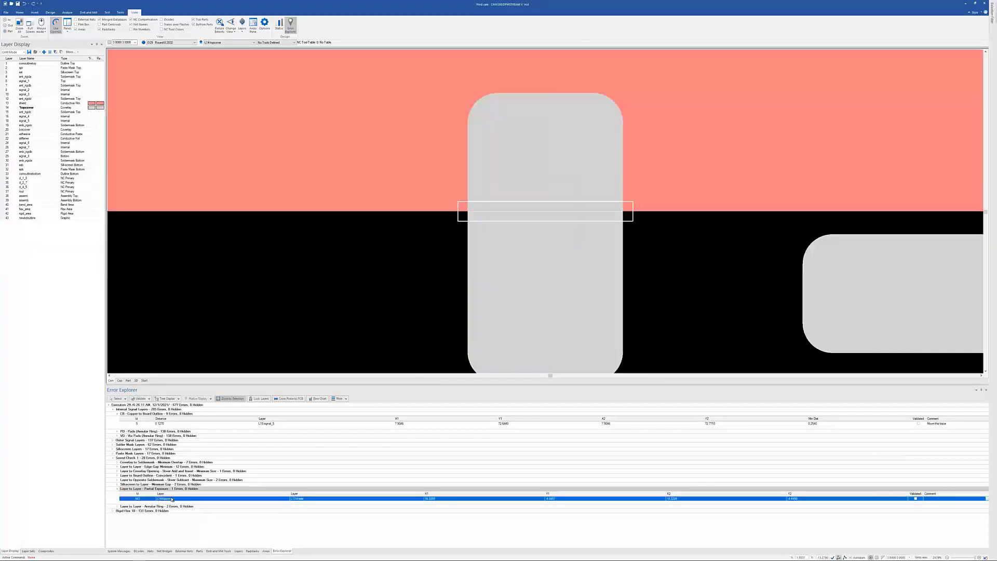
click(117, 488)
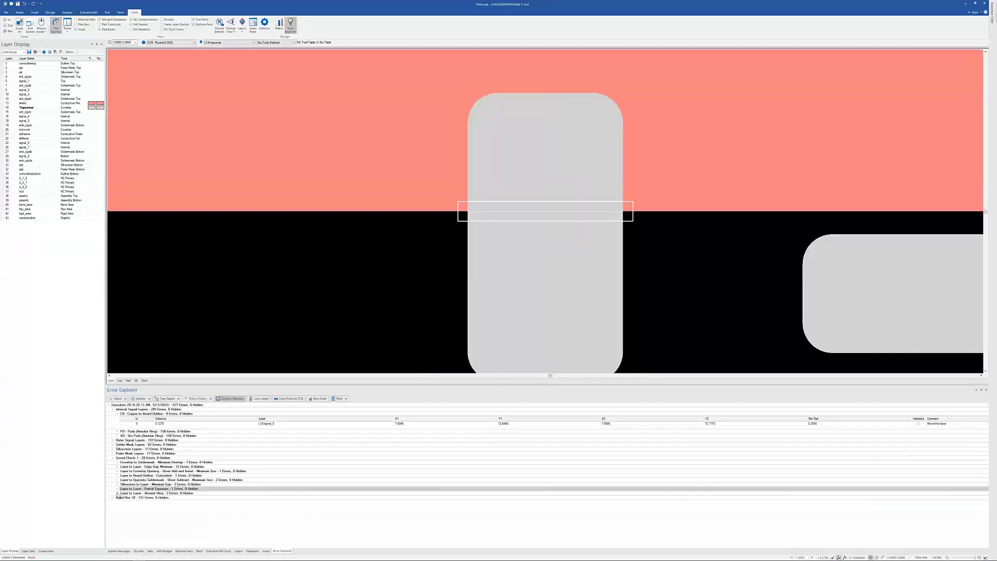
Examine the first Layer to Layer Annular Ring error between adhesive and stiffener, and collapse the surrounding custom check group
click(117, 493)
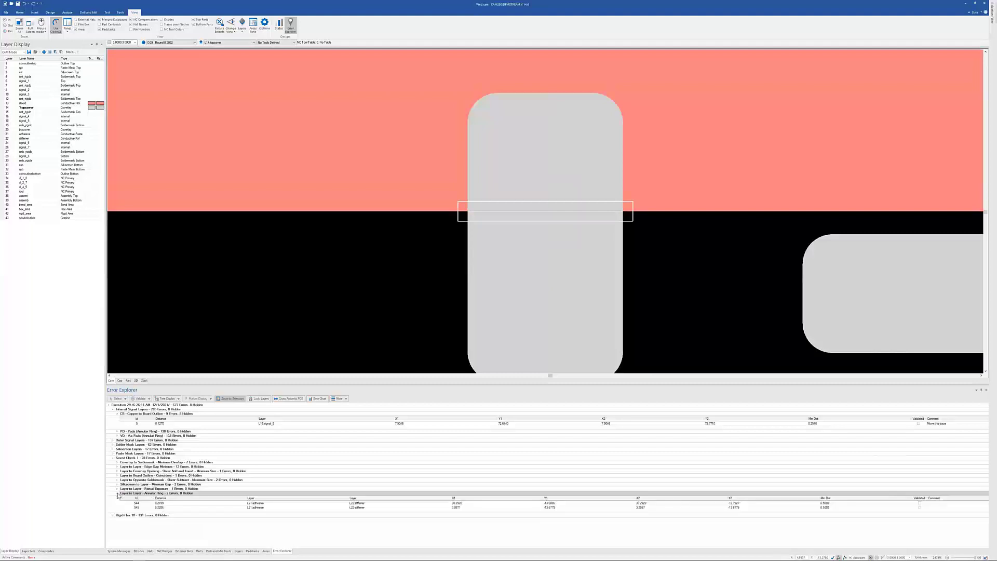
click(170, 503)
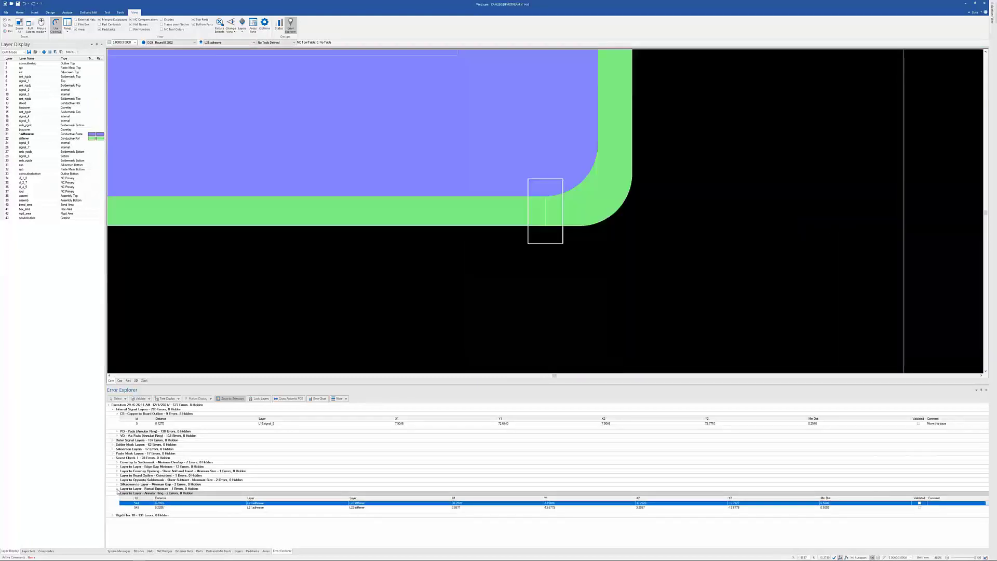
click(117, 492)
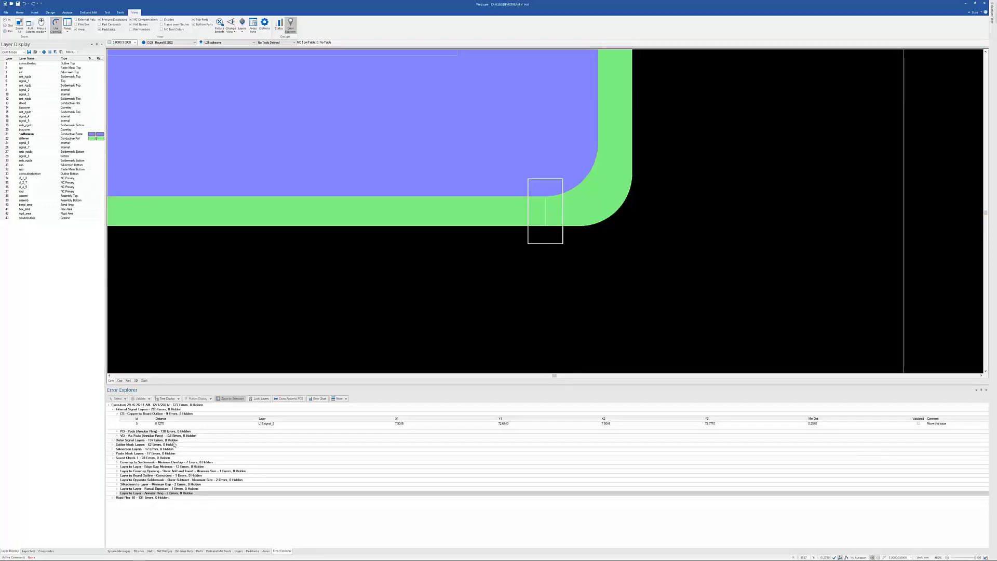
click(112, 458)
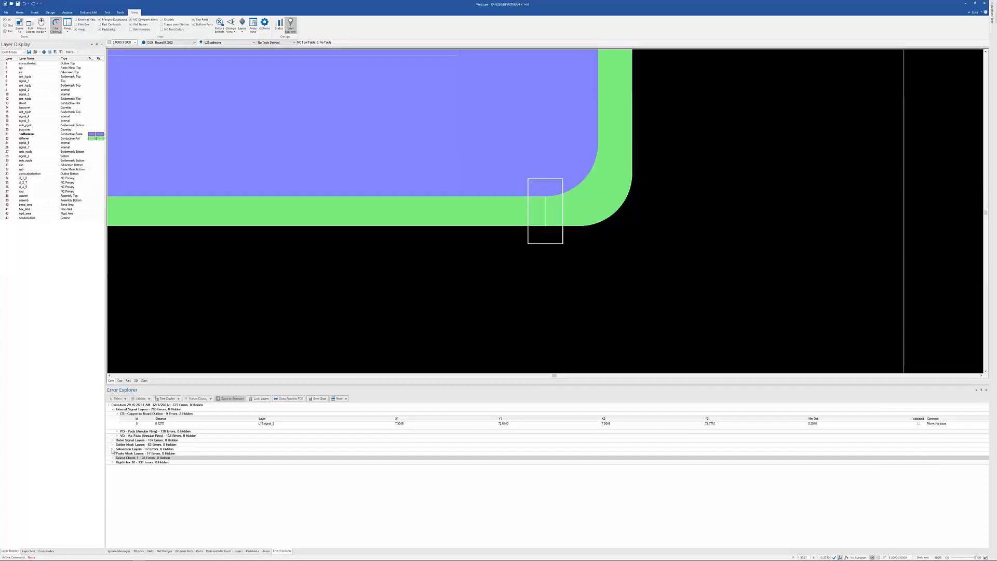
Examine several Mask Slivers errors between neighbouring solder mask openings on the bottom and top solder mask layers and collapse their group
click(113, 444)
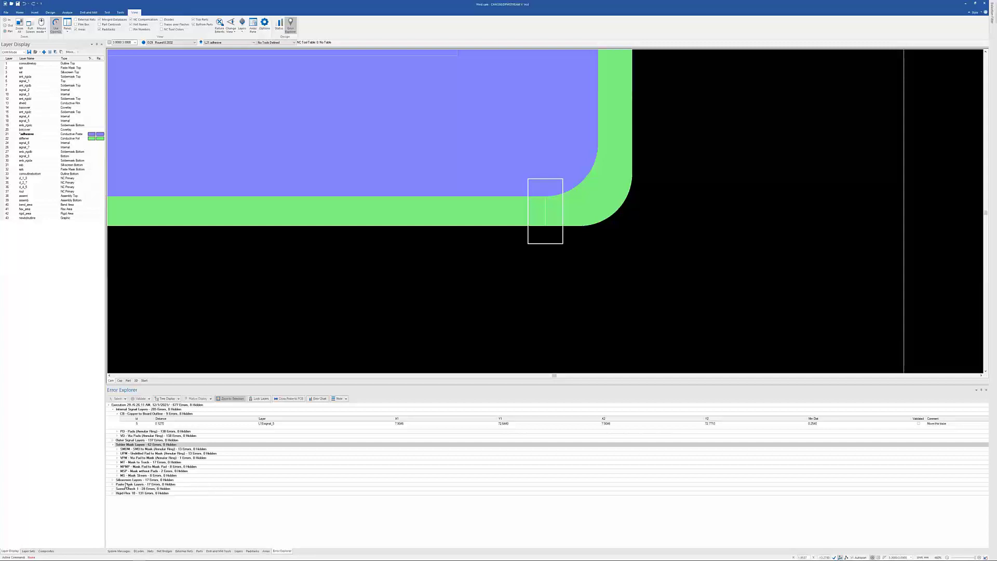
click(115, 475)
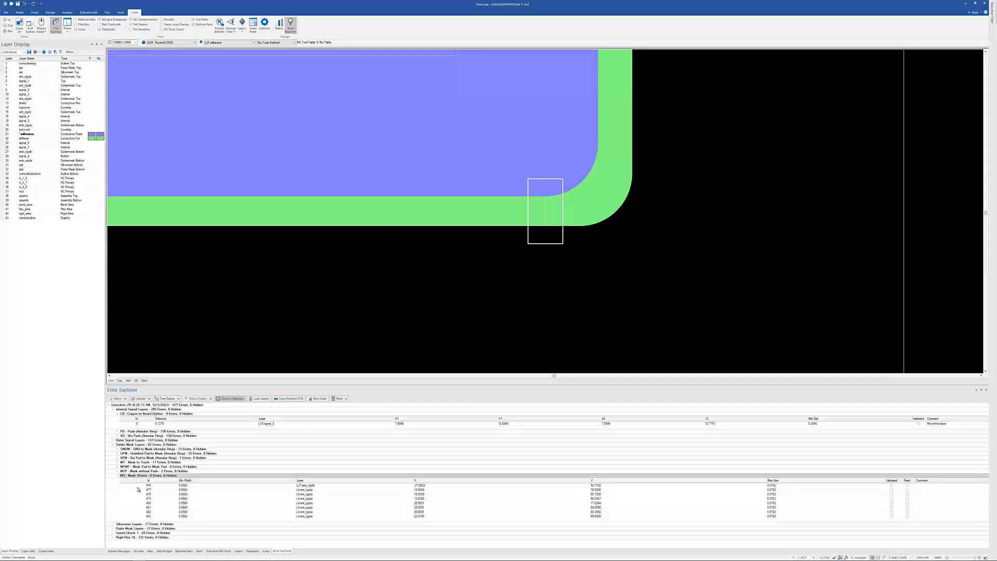
click(187, 489)
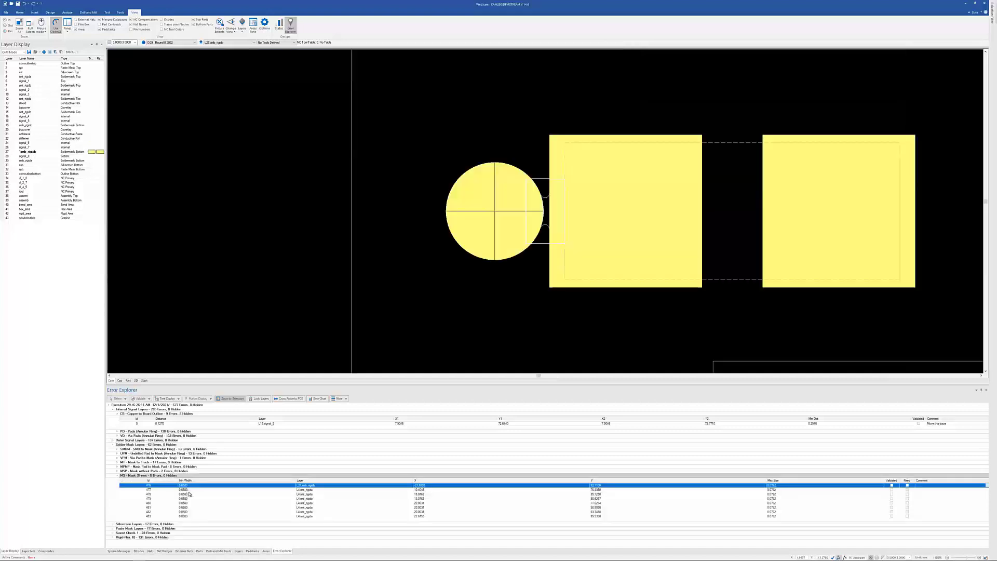
click(189, 494)
click(189, 498)
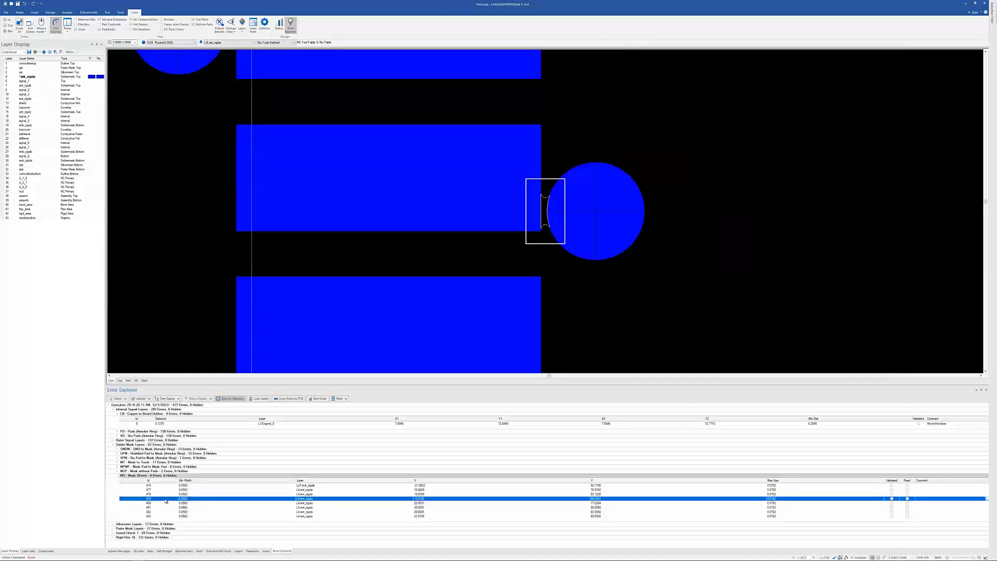
click(116, 475)
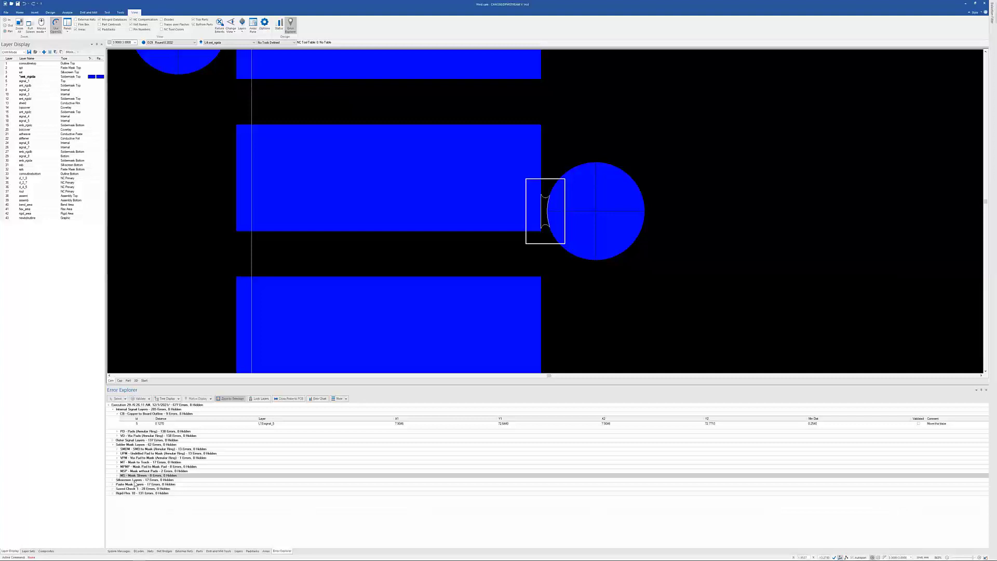
Examine the second SMD to Mask (Annular Ring) error on signal_4 and collapse its group
click(117, 449)
click(165, 463)
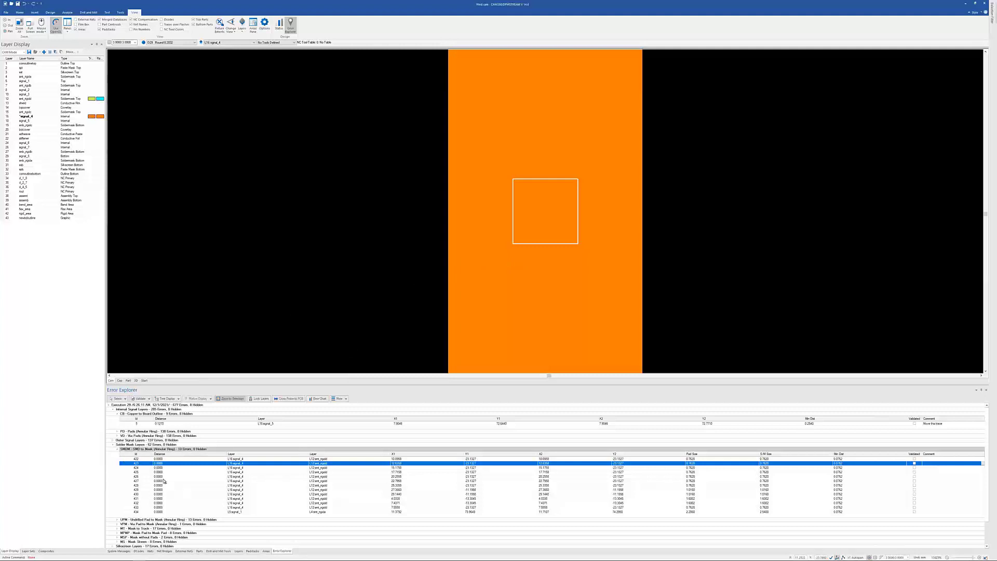
click(118, 449)
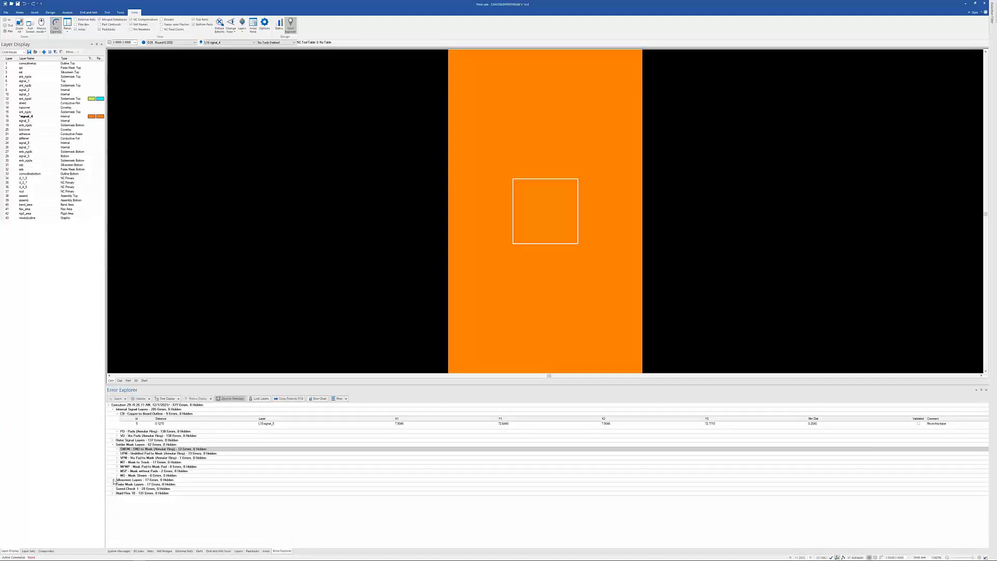
Examine Silkscreen to Soldermask errors at the R1 pad and at a round mask opening, and collapse their group
click(113, 480)
click(118, 484)
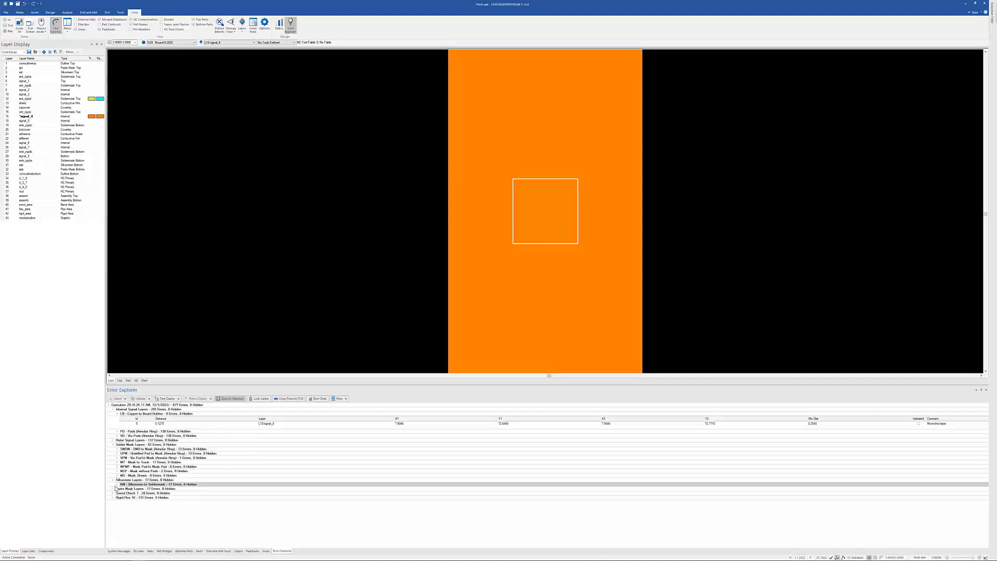
click(191, 511)
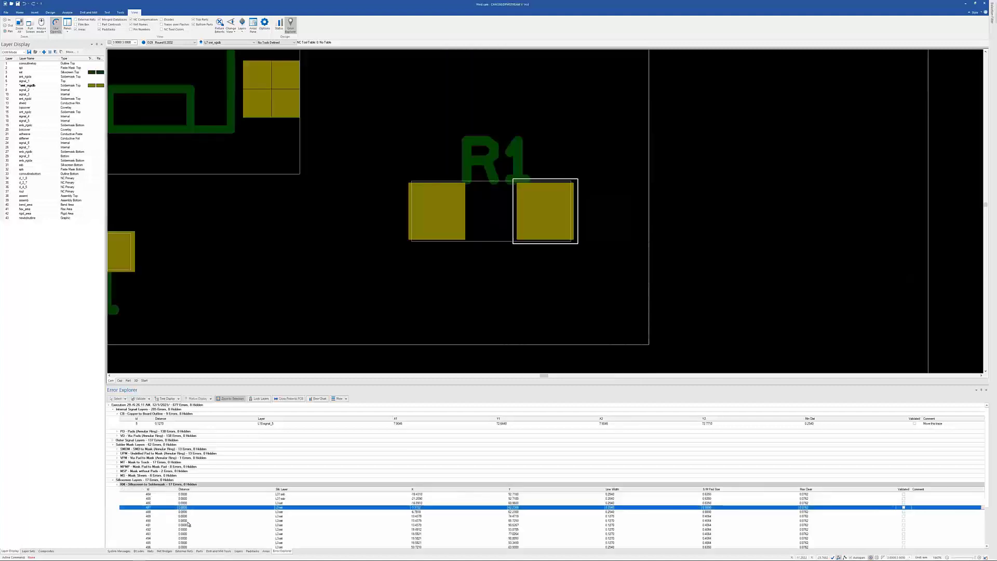
click(192, 520)
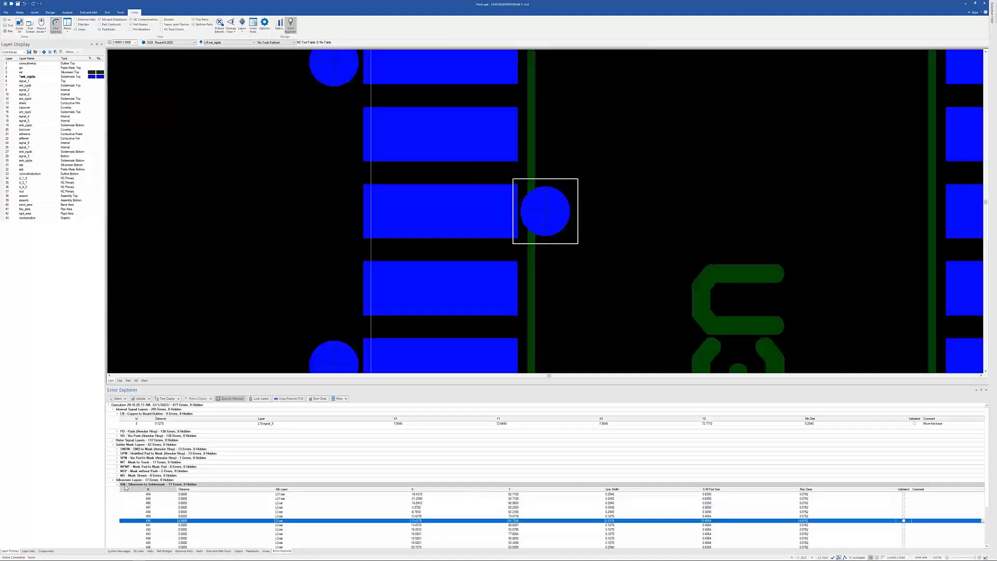
click(117, 484)
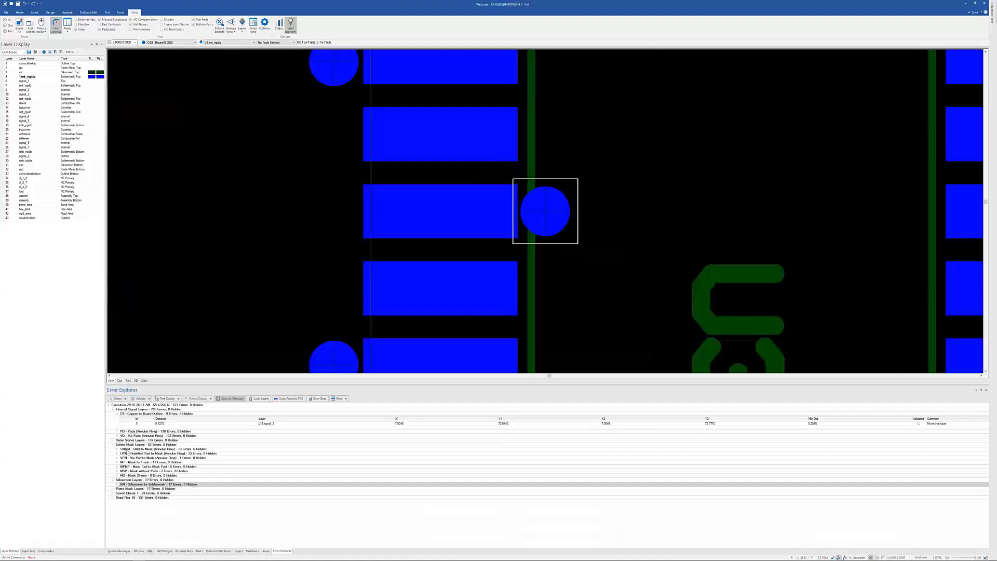
Collapse the Solder Mask Layers error group, expand the Outer Signal Layers group and fit the whole board in view
click(114, 444)
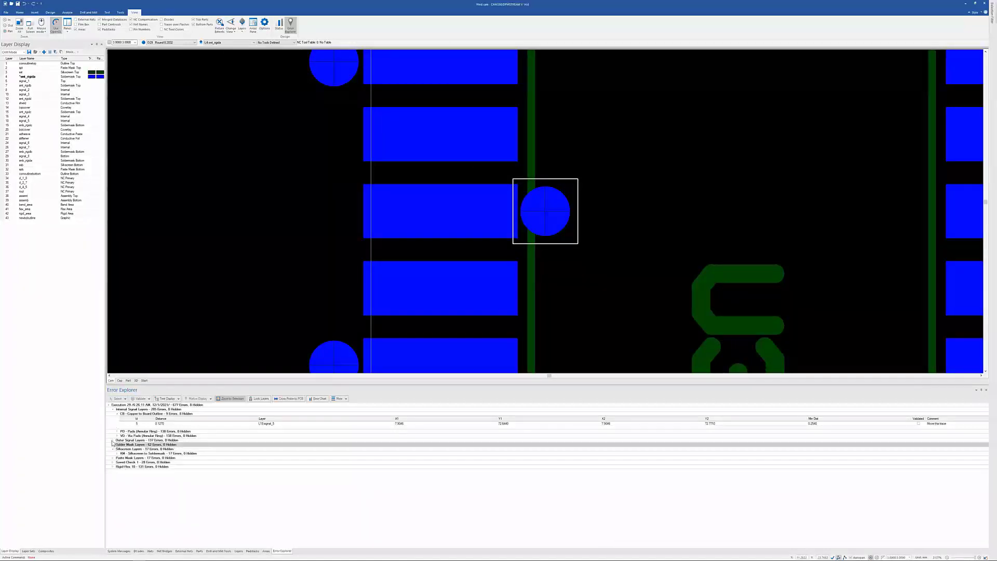
click(113, 440)
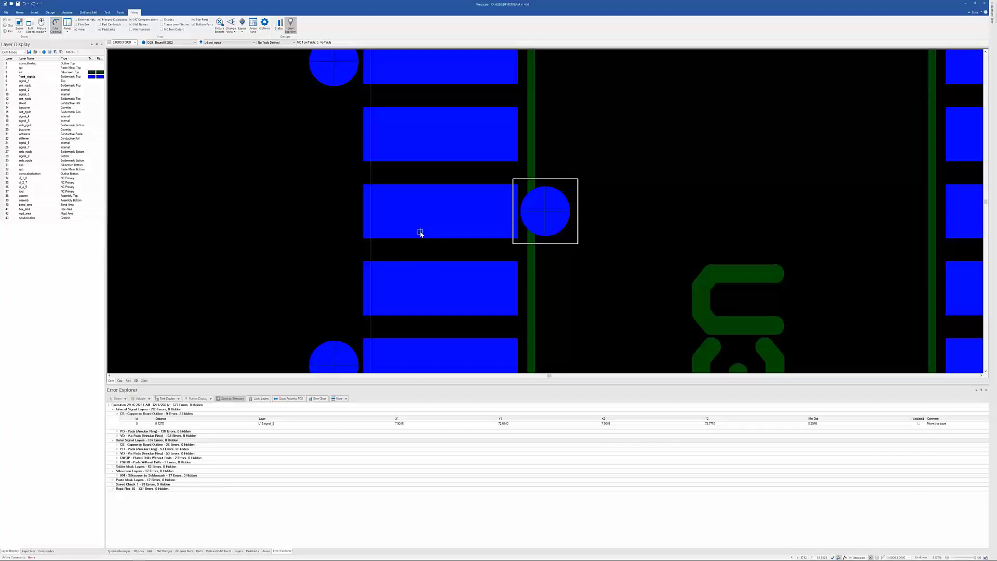
key(Home)
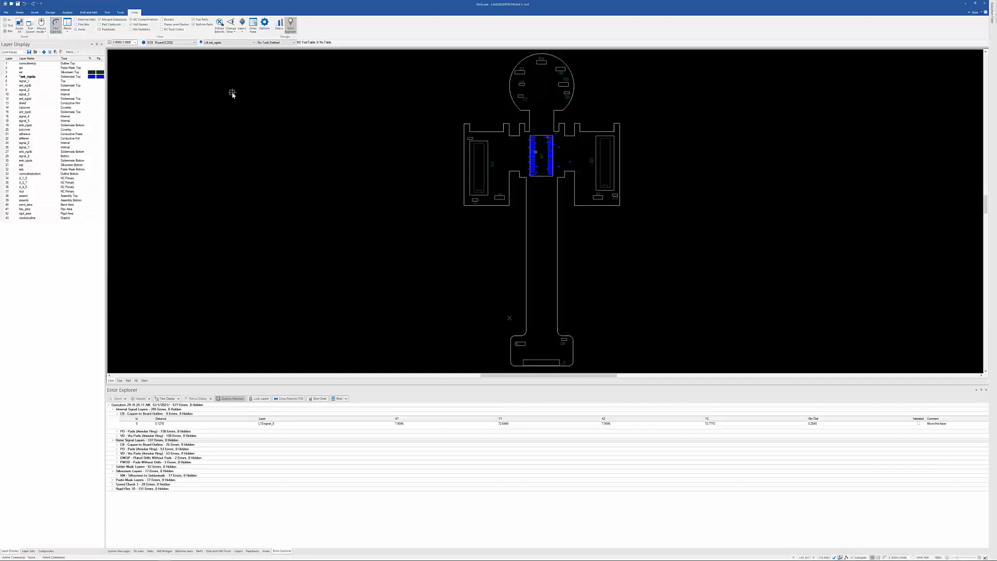
Display all layers of the rigid-flex board and toggle the layer opacity
click(56, 25)
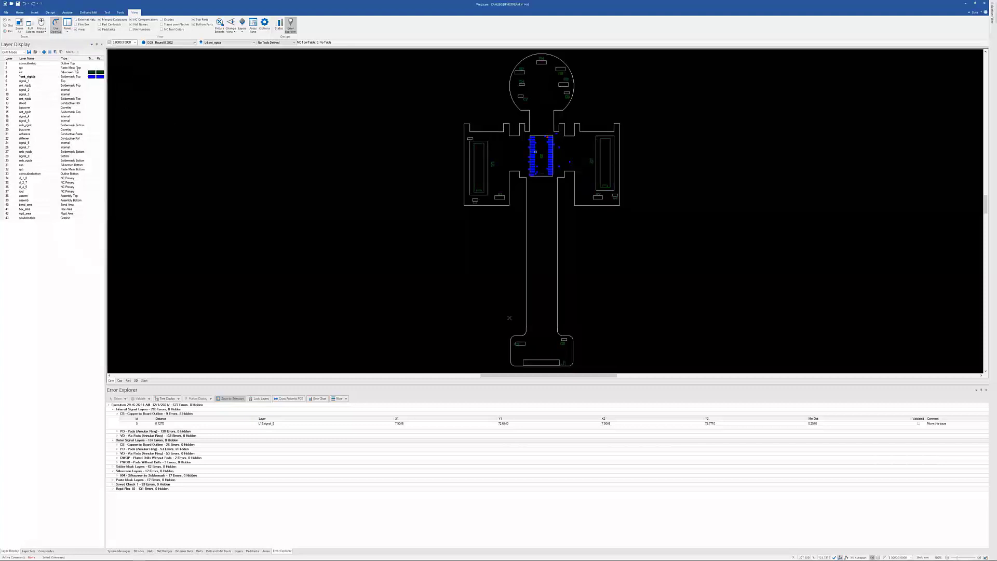
click(54, 52)
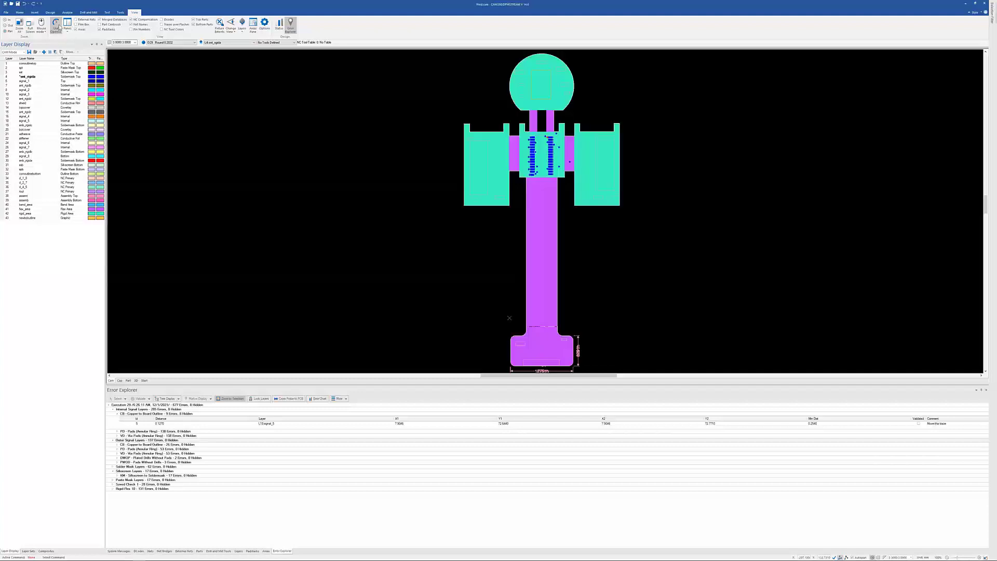
click(59, 27)
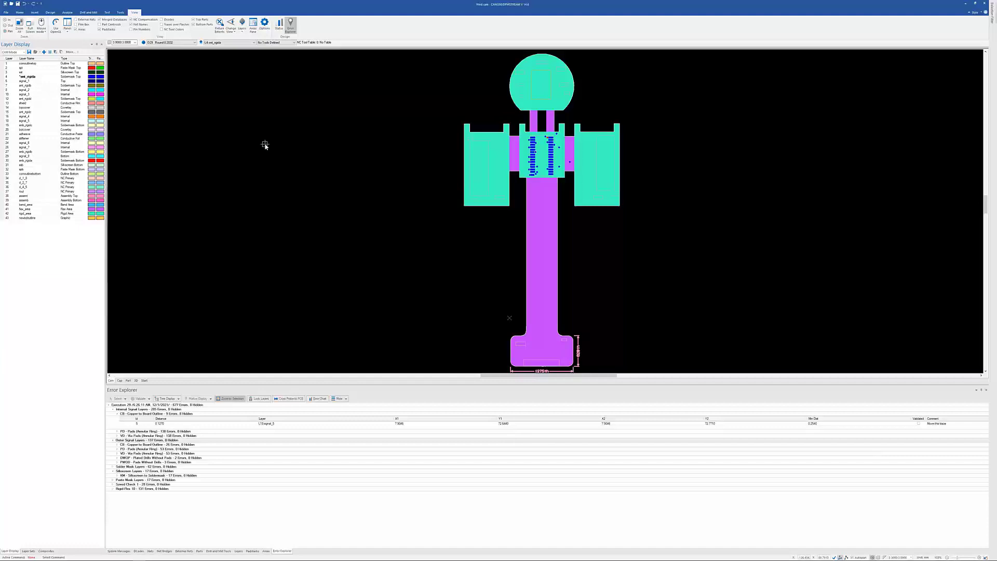
click(56, 25)
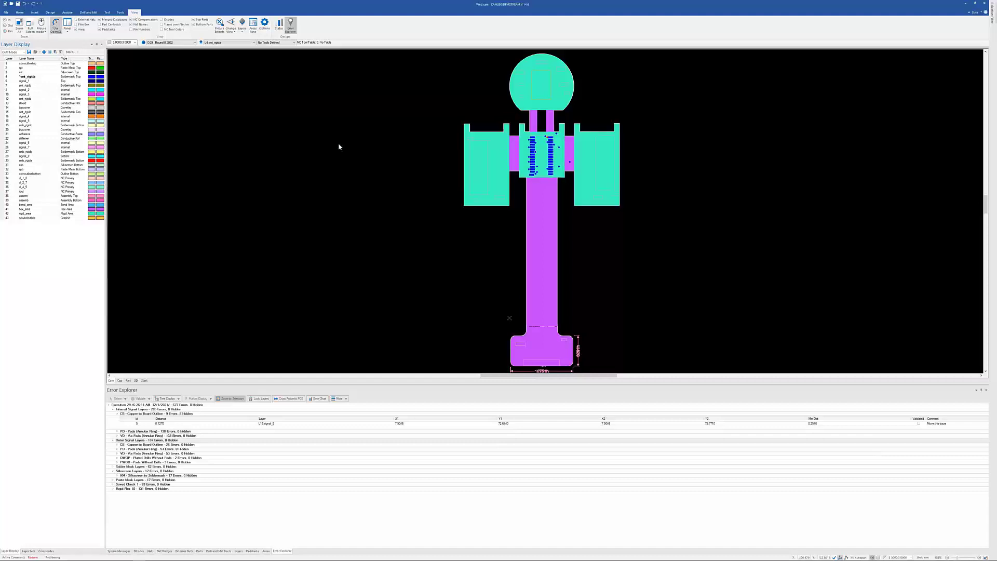
mouse_move(474, 170)
Create a new blank document and import the recently used DST Demo 2018 file as IPC-2581 data
click(6, 13)
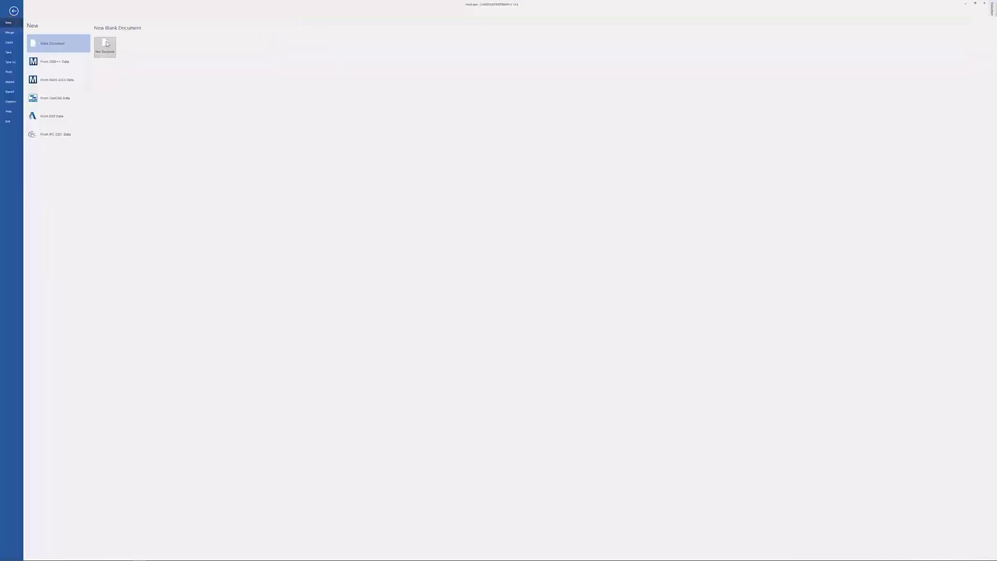
click(107, 54)
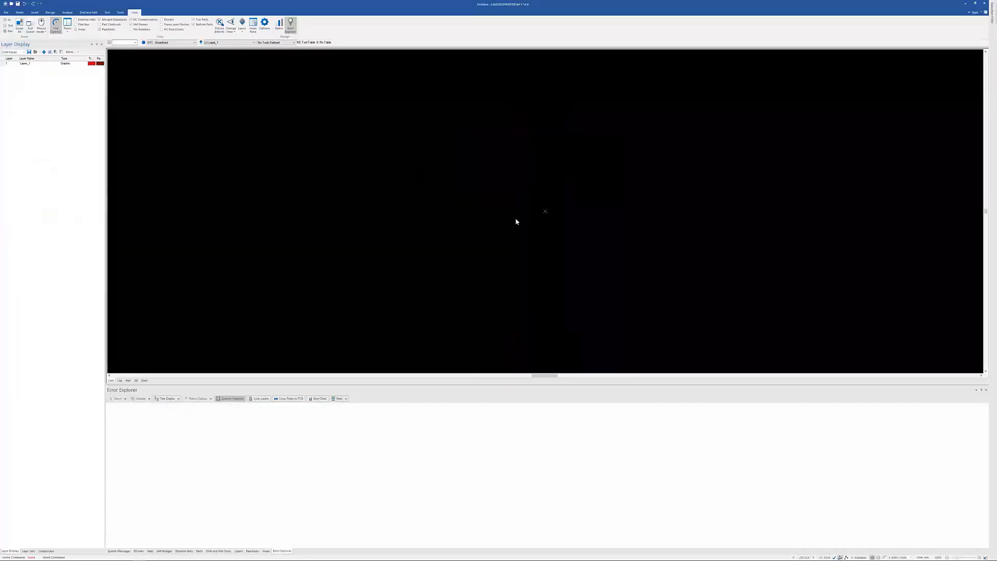
click(5, 13)
click(10, 82)
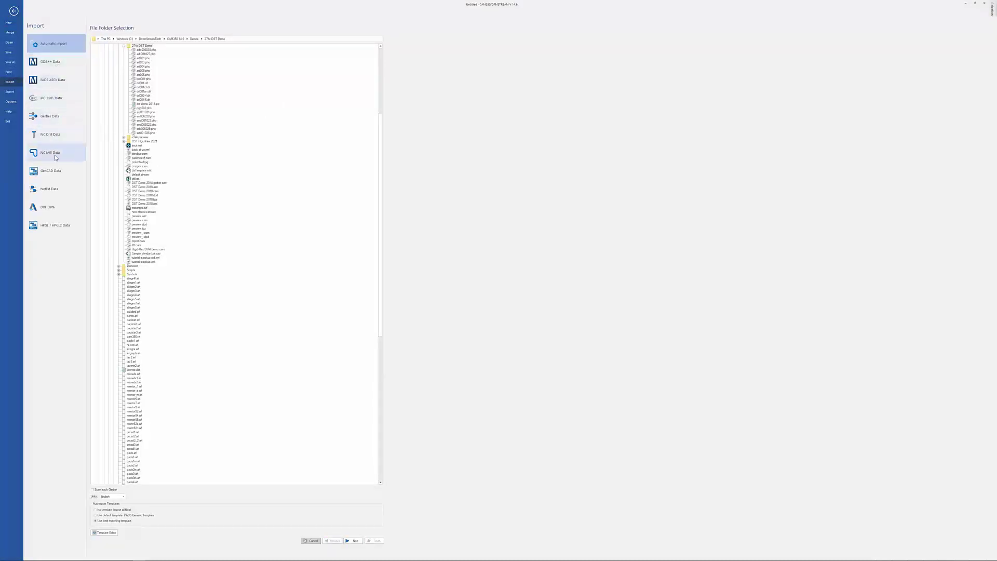
click(52, 102)
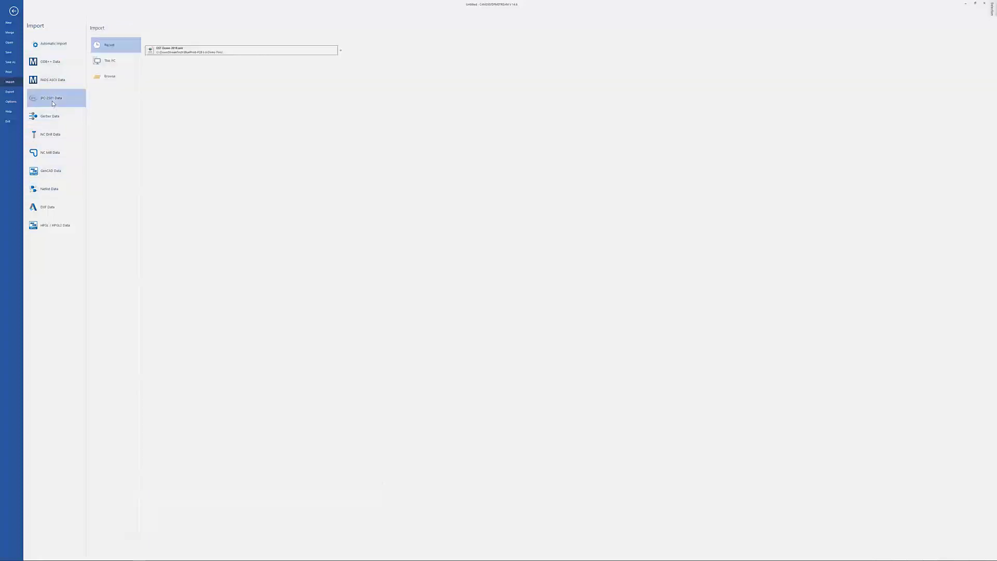
click(192, 54)
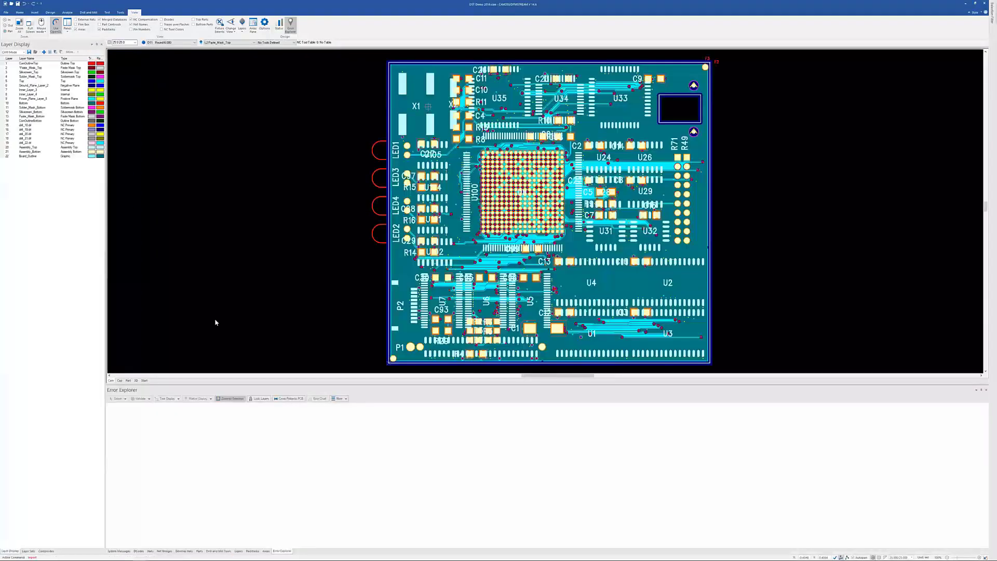
Hide the dielectric and spread the layers apart in a tilted 3D view of the imported board
click(135, 380)
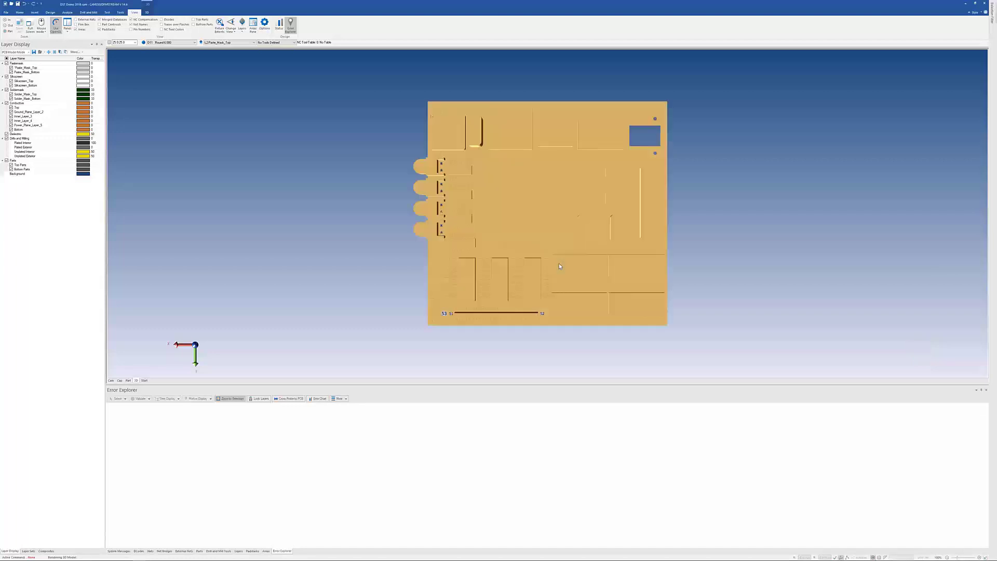
drag(553, 296, 327, 72)
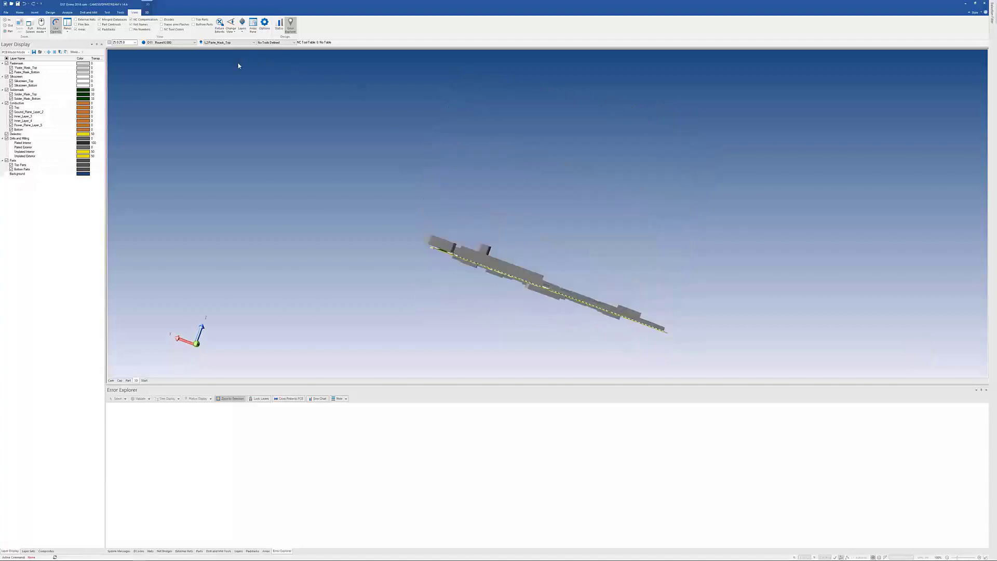
click(147, 12)
click(215, 26)
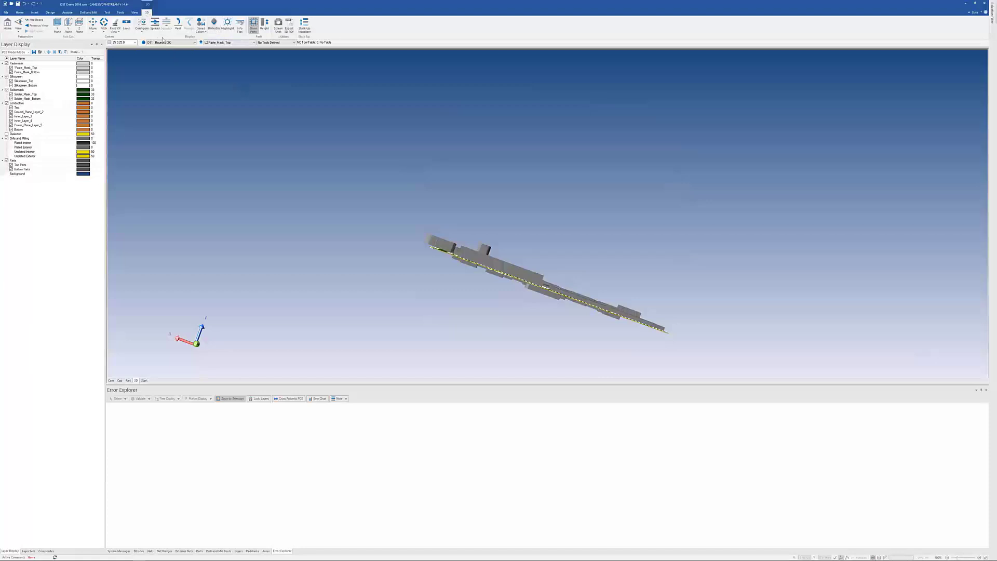
click(155, 24)
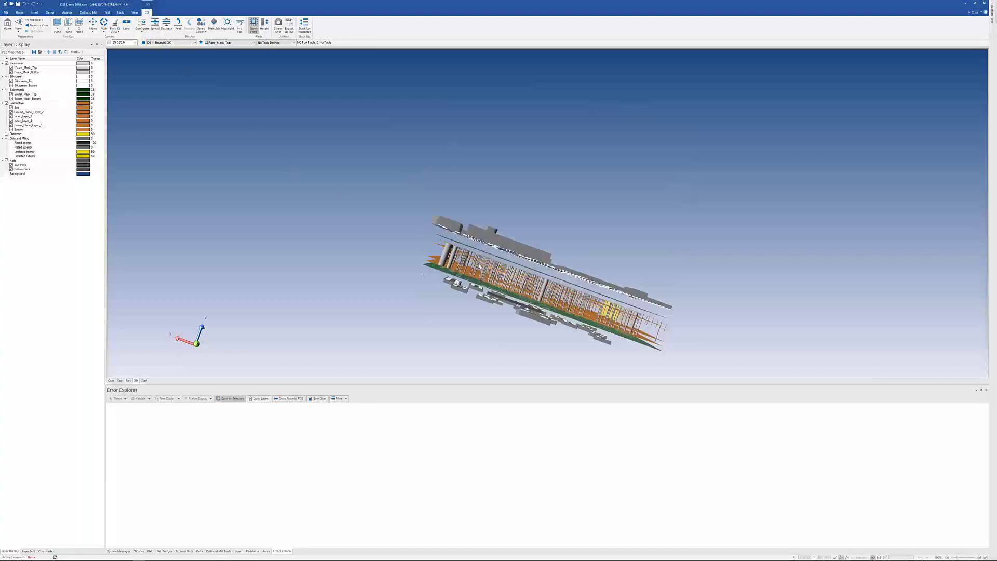
Examine the spread 3D layers, plated drill barrels and component bodies close up and from several angles
scroll(494, 166, up, 5)
middle_drag(490, 186, 498, 129)
middle_drag(494, 210, 597, 152)
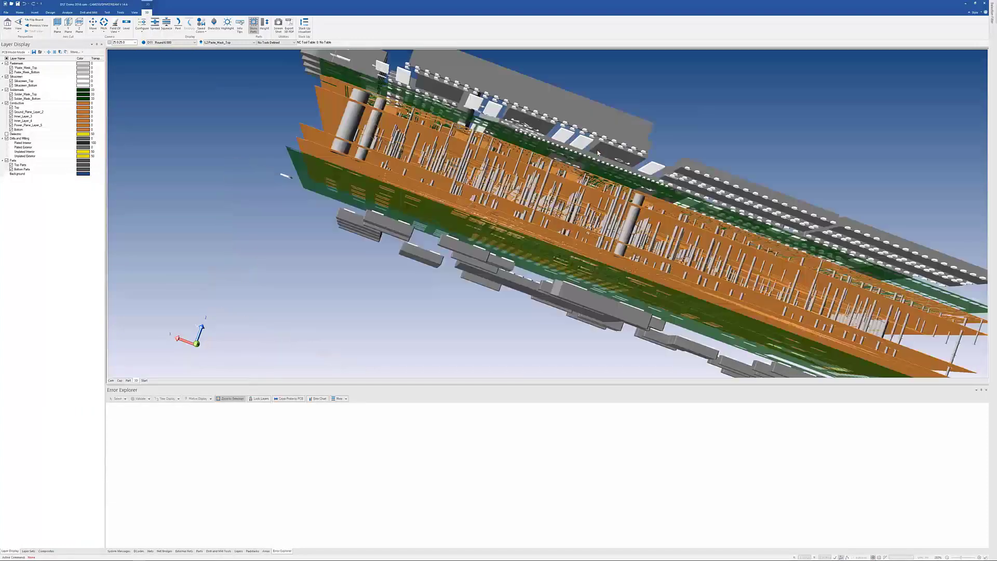
key(Up)
scroll(597, 151, up, 4)
scroll(587, 173, down, 8)
middle_drag(504, 190, 492, 246)
middle_drag(576, 193, 498, 218)
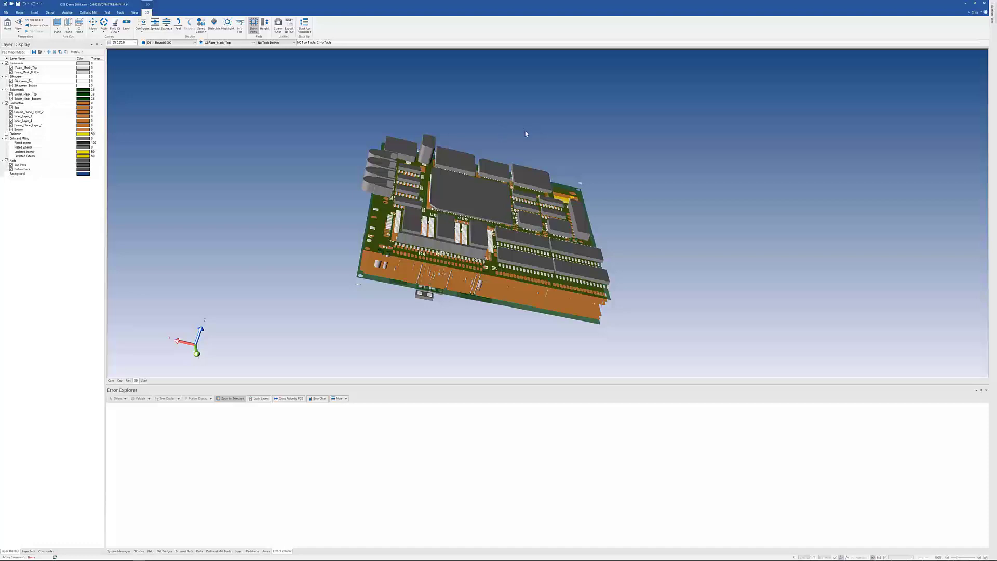
Return to the 2D layout and show only the Top layer, close up on its routing
click(110, 380)
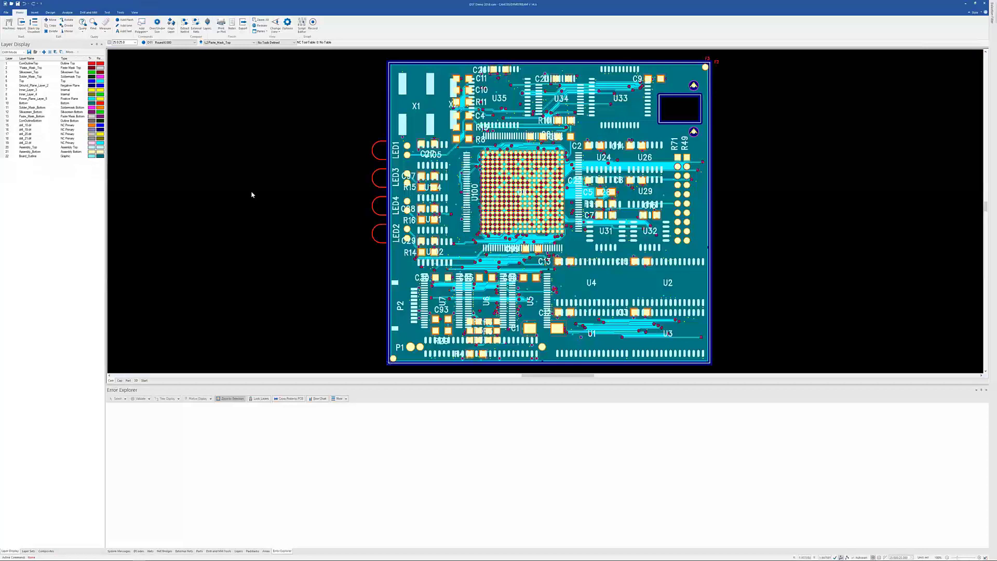
click(29, 81)
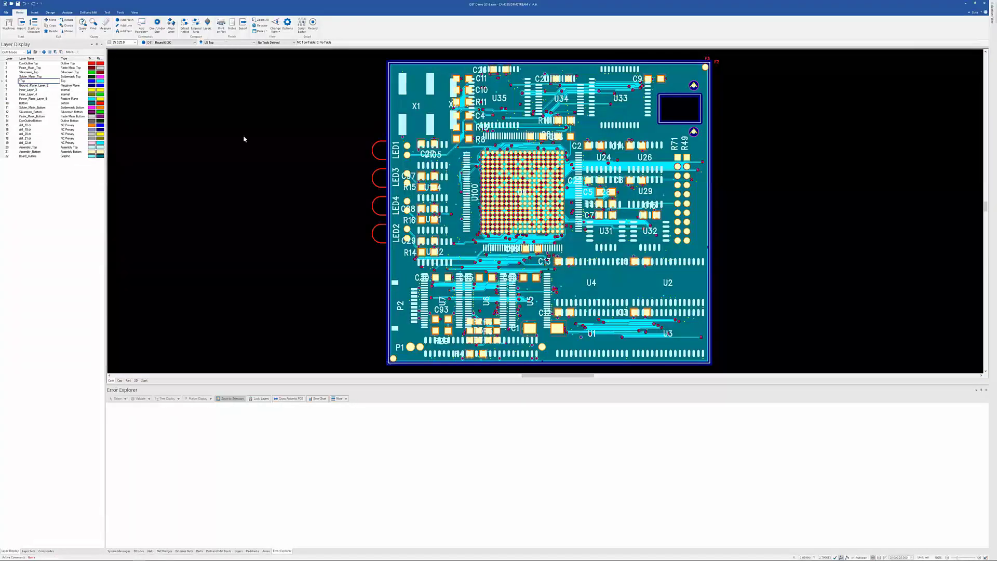
scroll(551, 235, up, 5)
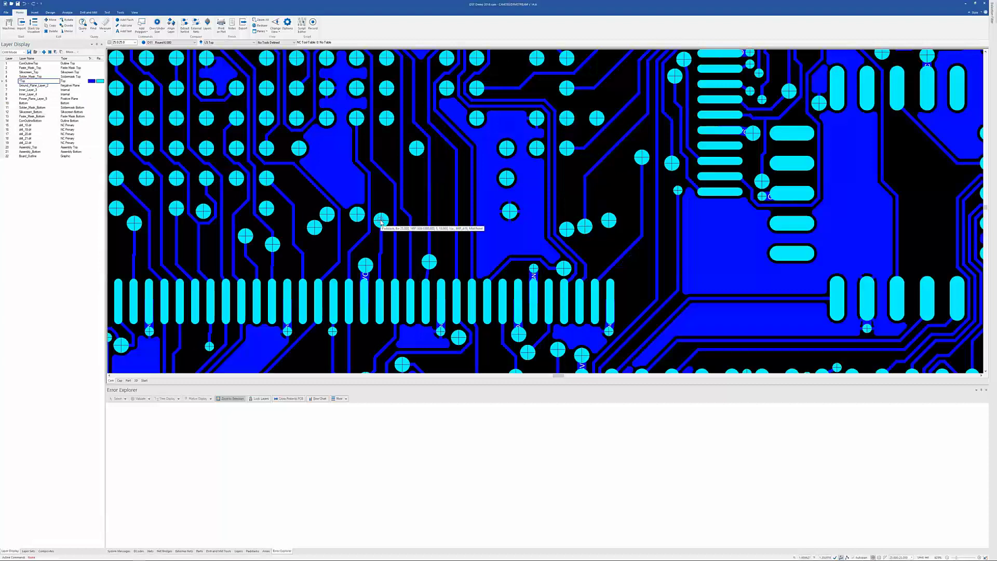
Query the copper polygon between the round pads on the Top layer and inspect the tooltip details of a nearby pad
mouse_move(395, 203)
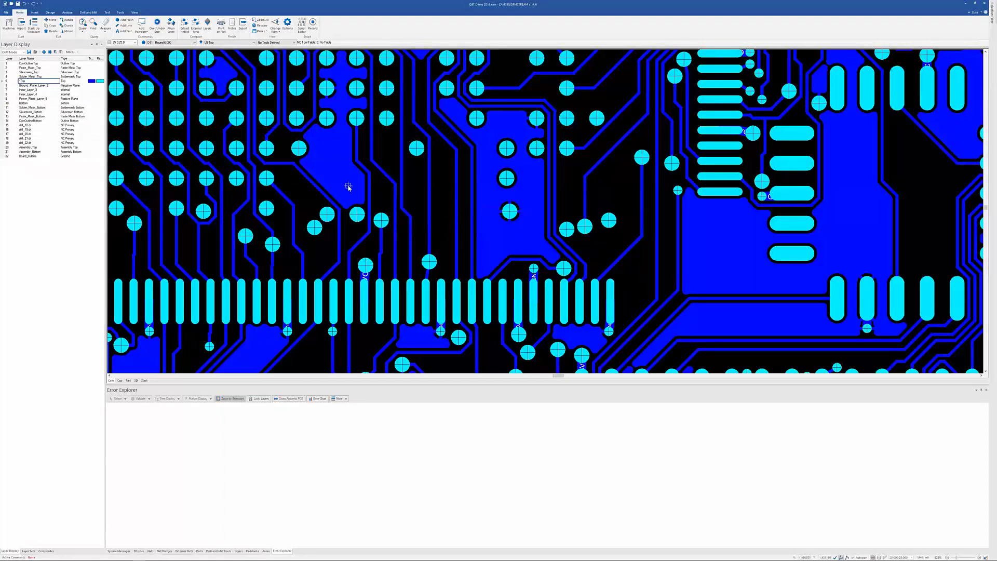
mouse_move(348, 187)
key(q)
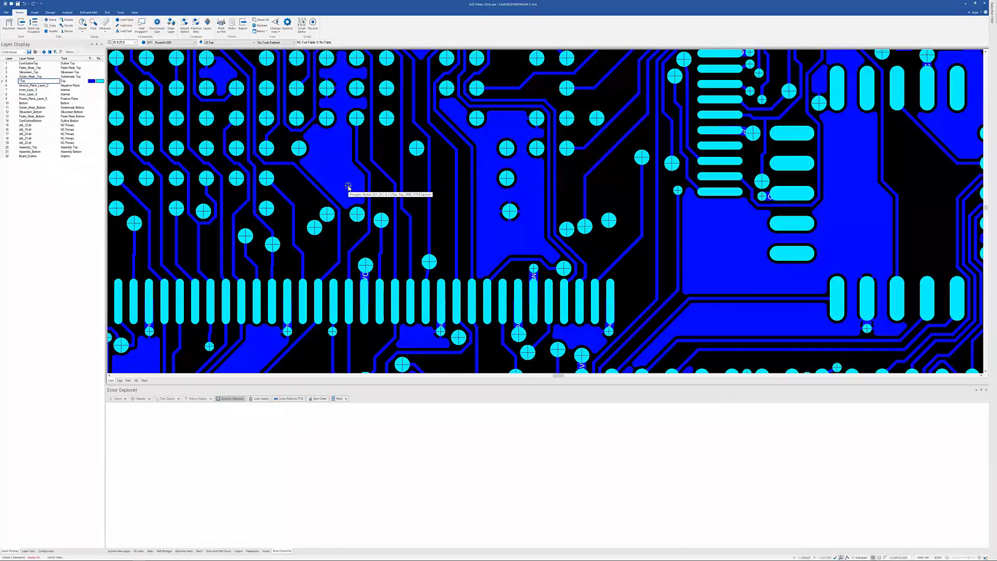
click(348, 187)
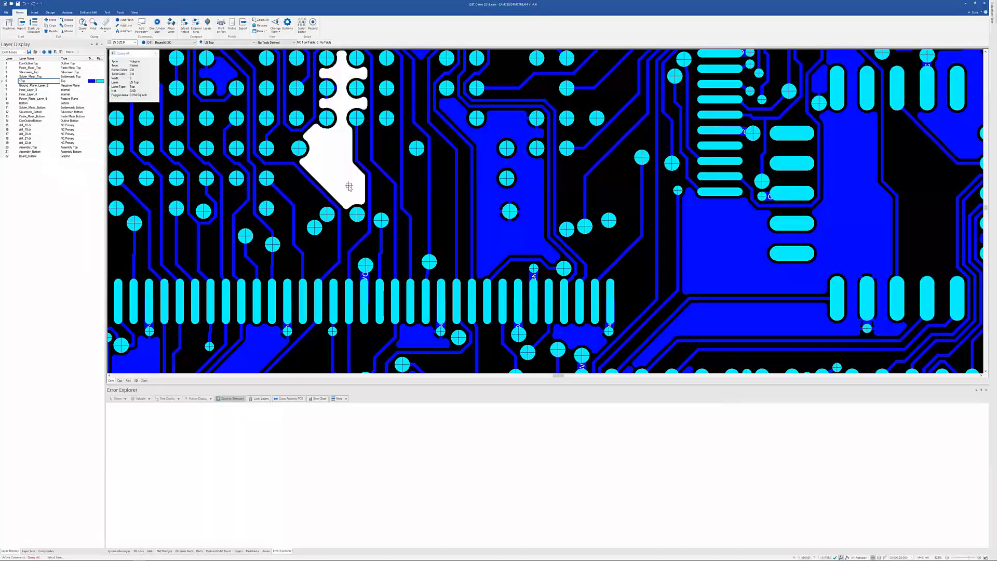
click(156, 53)
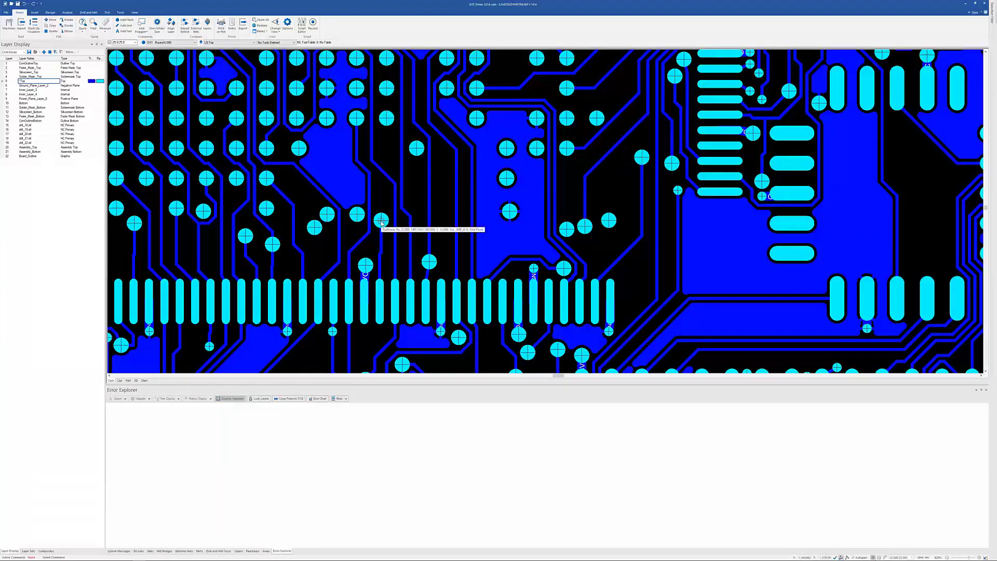
mouse_move(342, 180)
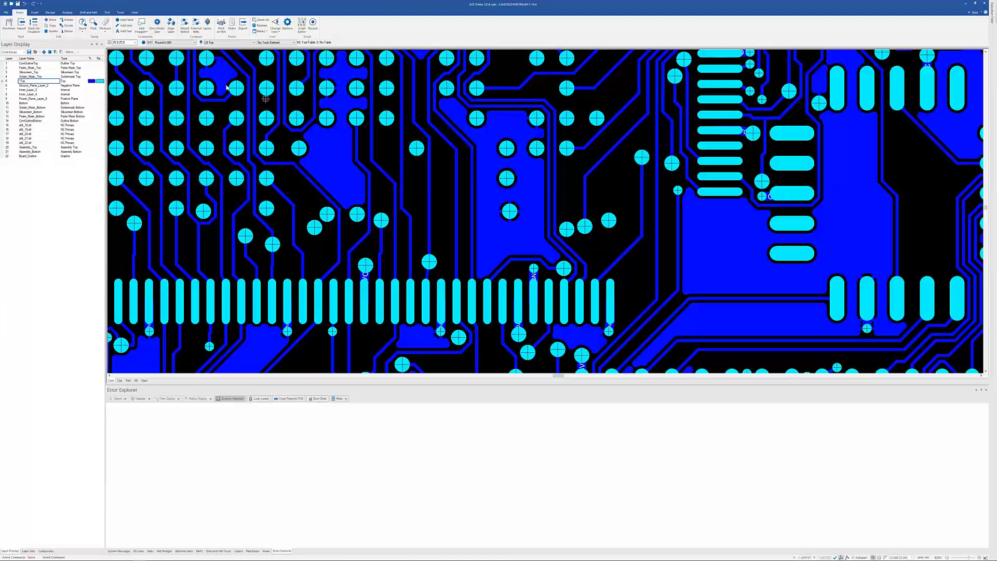
Turn on the D-code display for the Top layer and review the labels on pads around the fine-pitch row
click(134, 13)
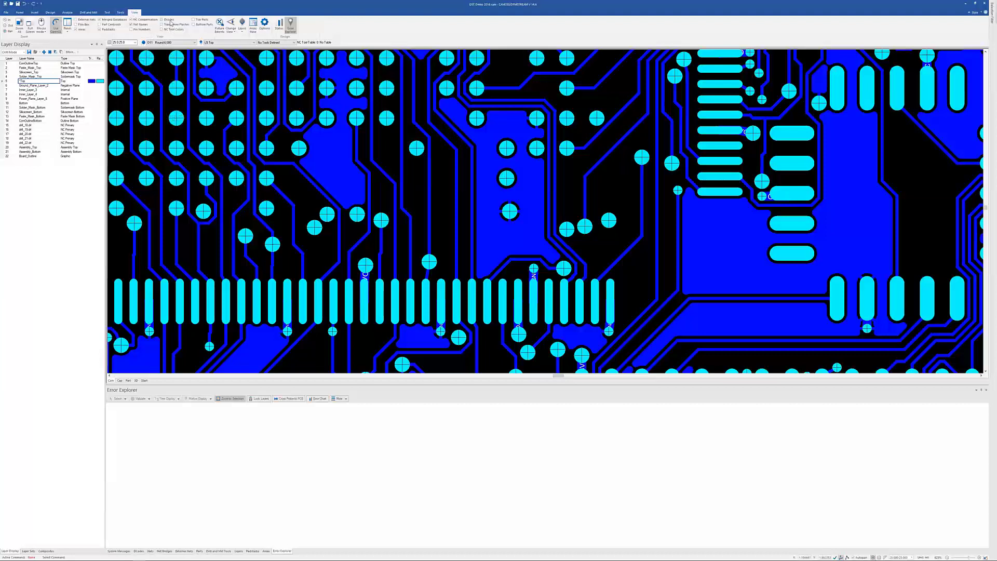
click(169, 20)
middle_drag(479, 270, 423, 204)
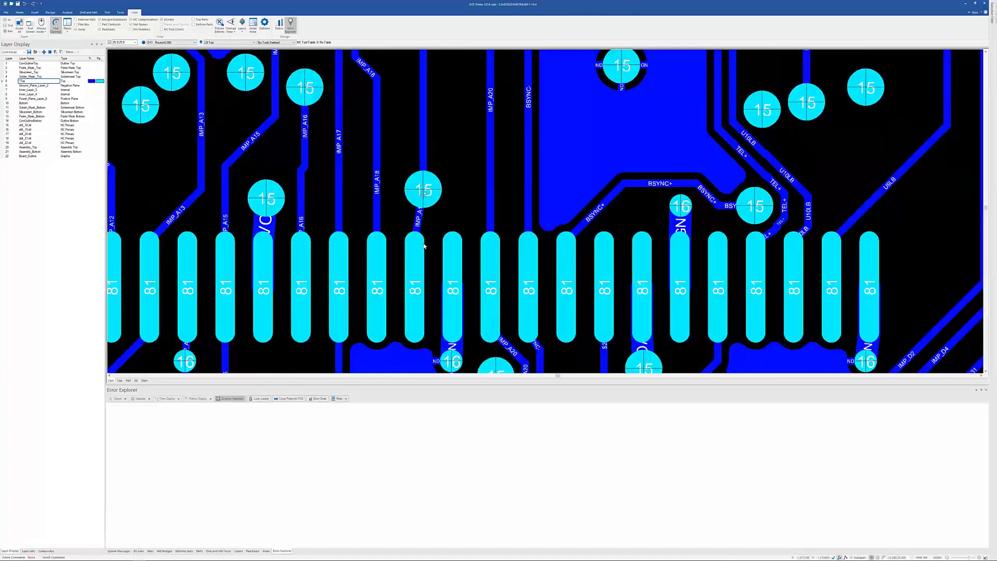
scroll(566, 252, down, 5)
scroll(423, 244, up, 10)
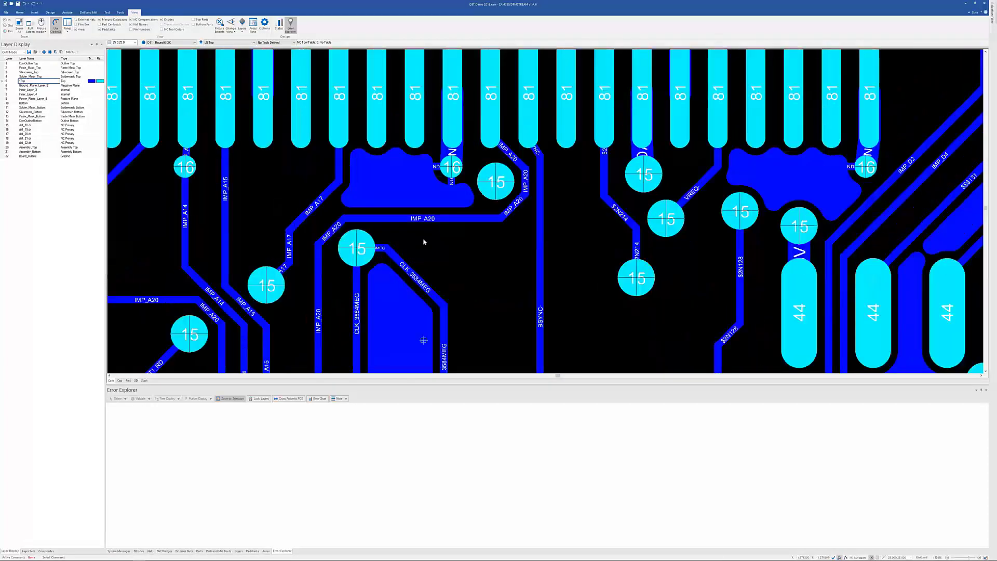
scroll(379, 218, down, 4)
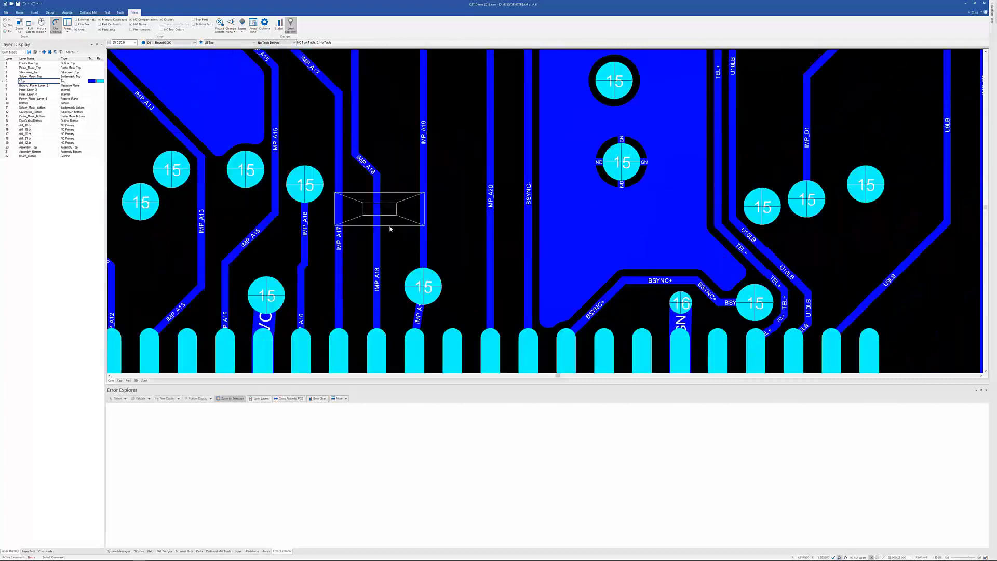
ctrl+scroll(389, 229, down, 3)
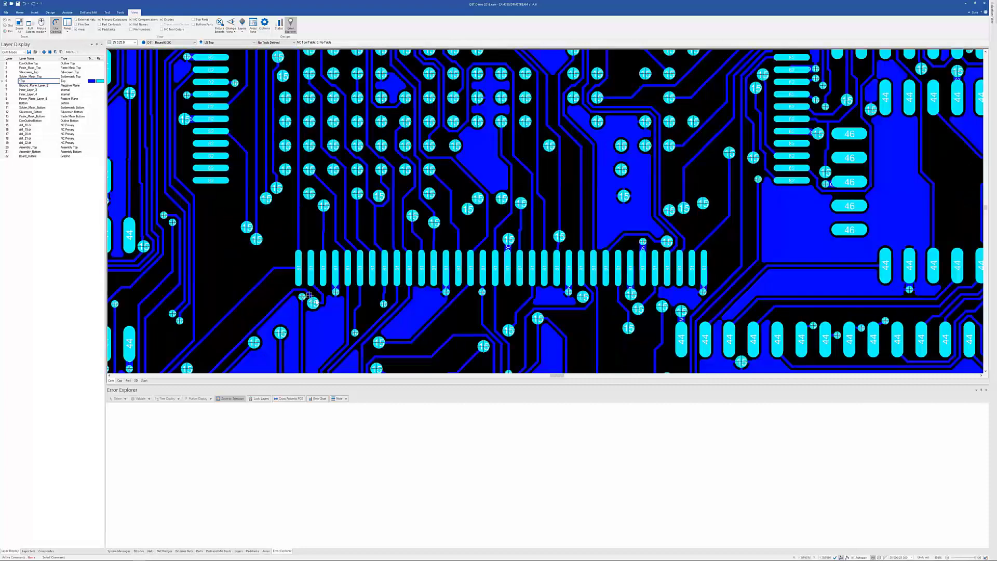
ctrl+scroll(435, 266, down, 2)
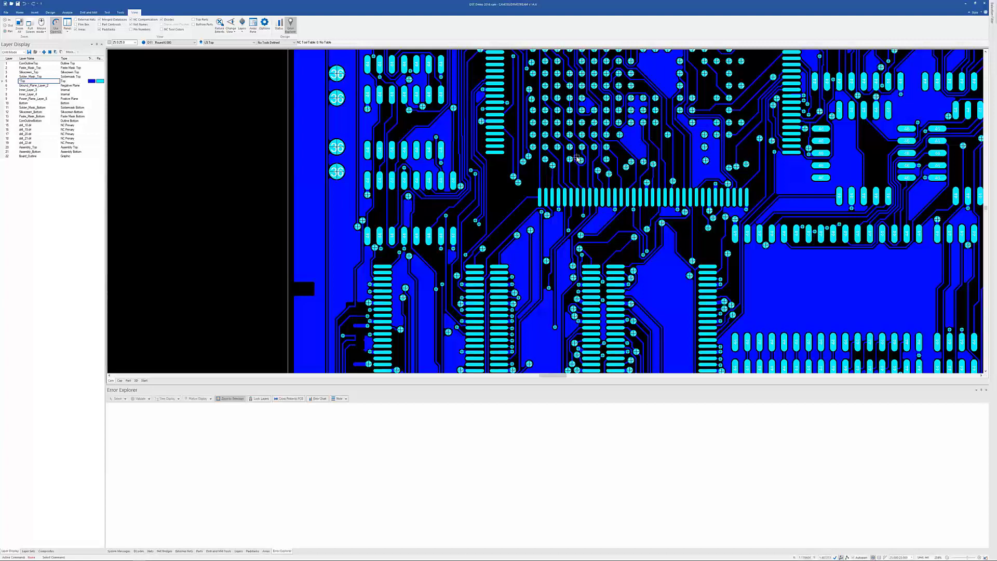
Turn off the D-code labels and display pin numbers on the component pads instead
ctrl+scroll(604, 137, up, 4)
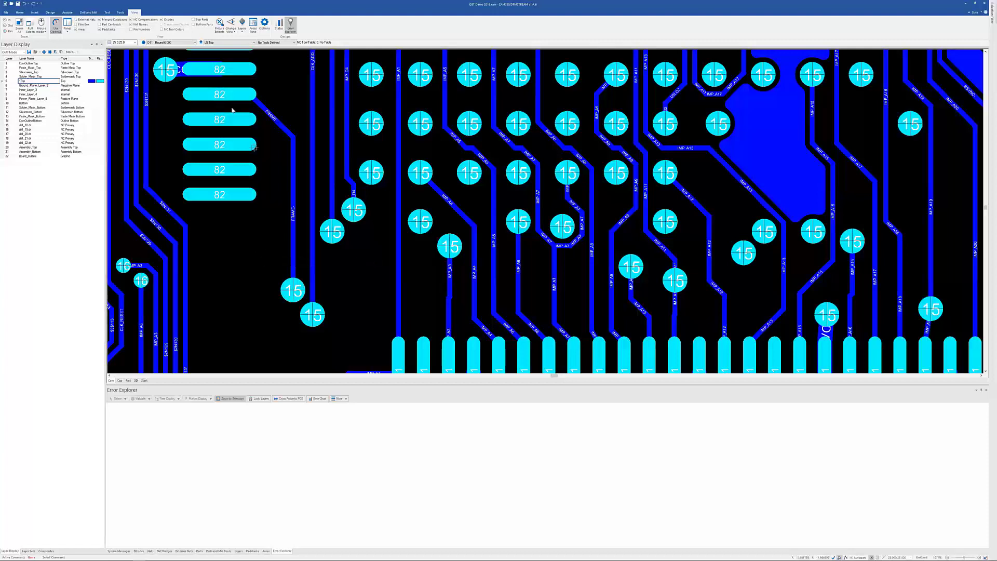
click(164, 19)
click(131, 29)
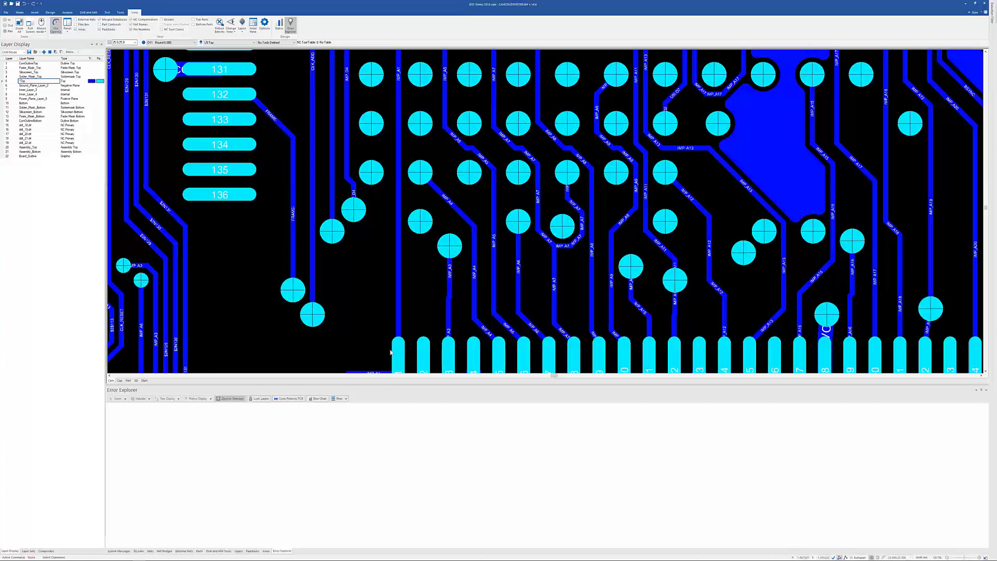
scroll(390, 293, down, 2)
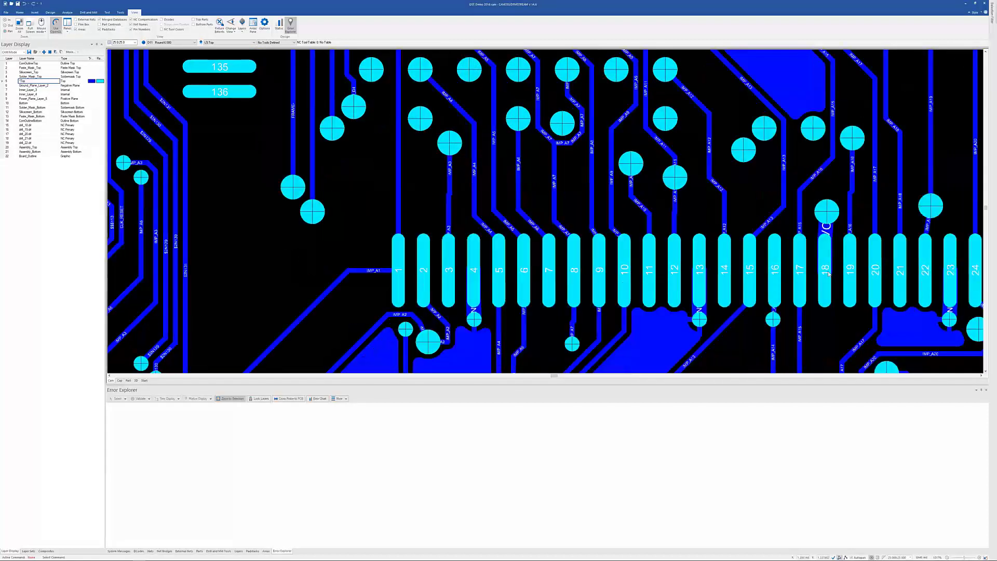
Turn off the pin numbers and inspect the net names along the traces above the fine-pitch pad row
click(138, 30)
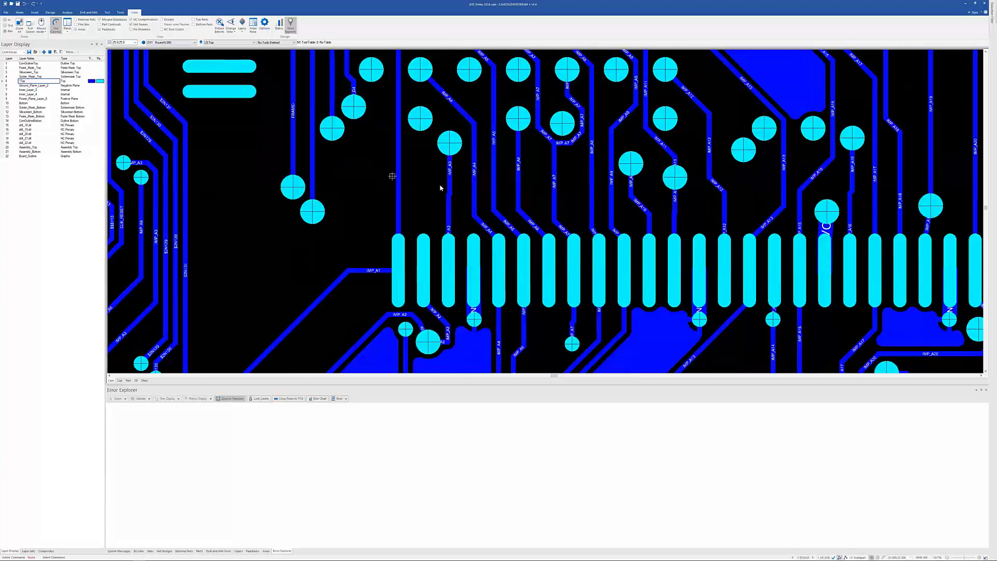
middle_drag(515, 187, 500, 147)
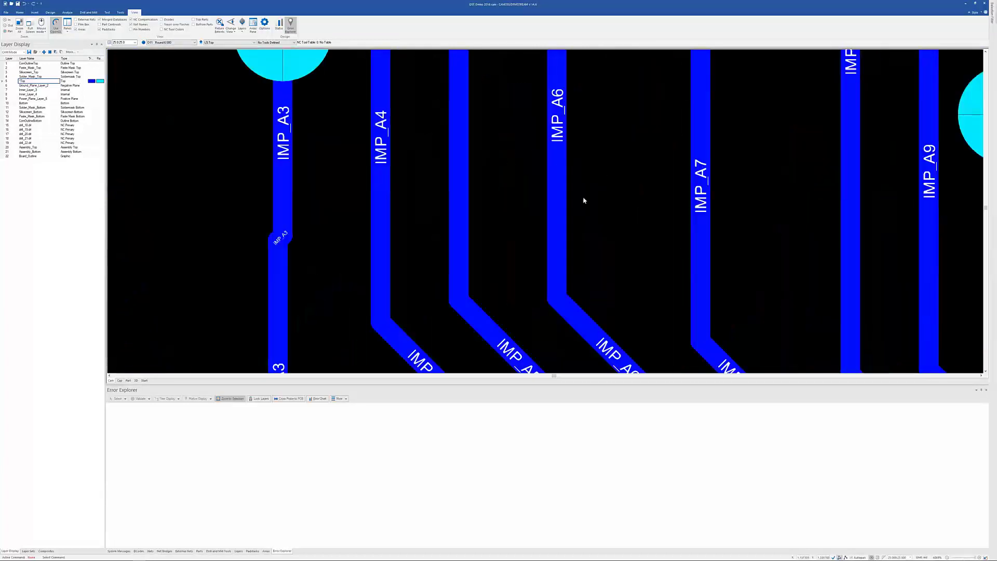
scroll(553, 260, down, 5)
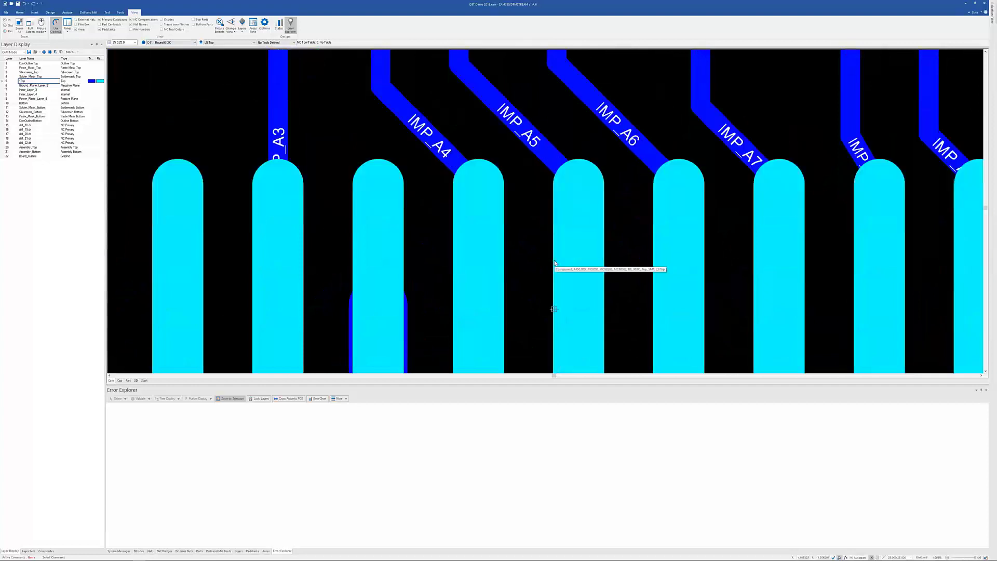
scroll(553, 262, up, 6)
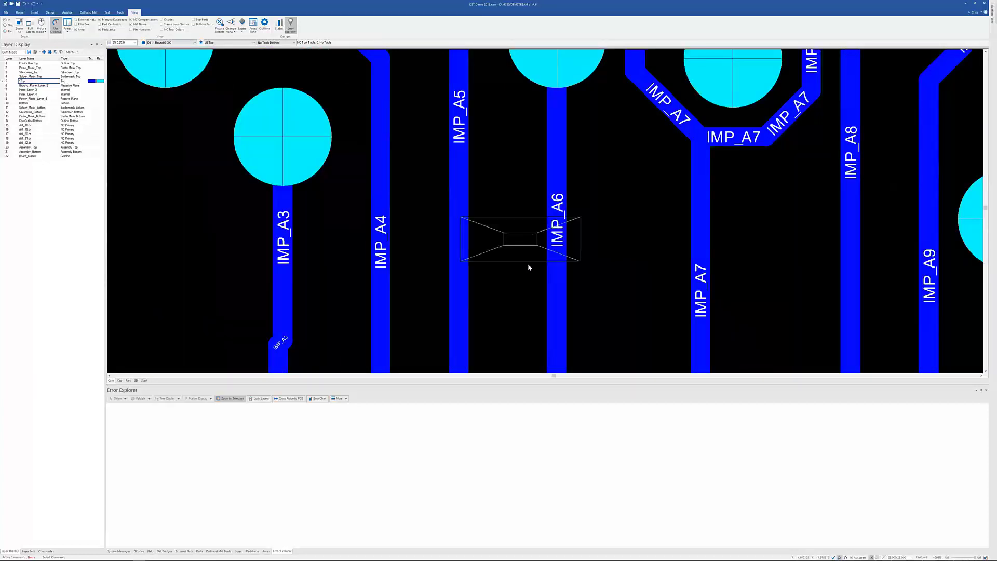
scroll(499, 260, down, 3)
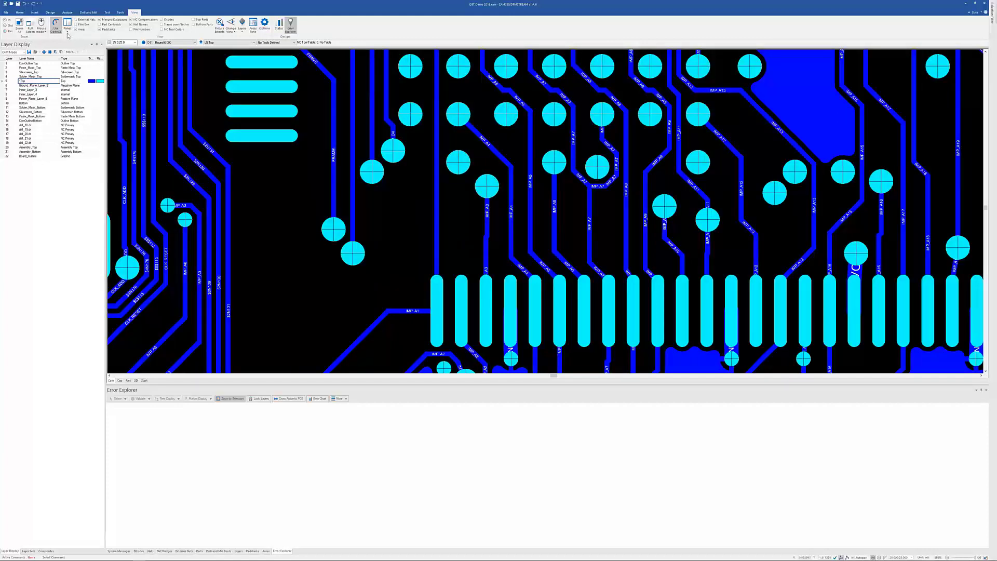
Open the Find command, review the object categories it can search by, and close it
click(24, 13)
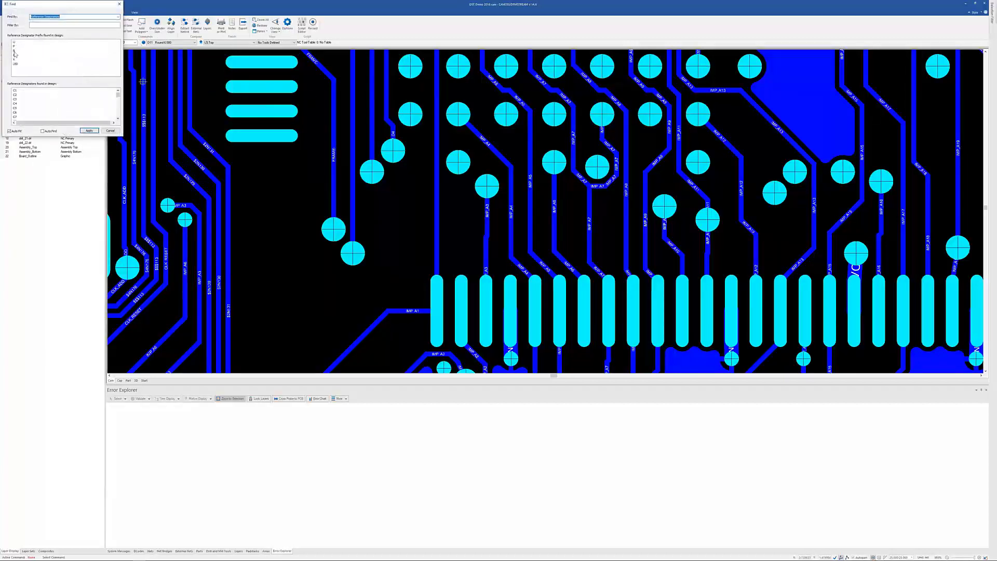
click(117, 18)
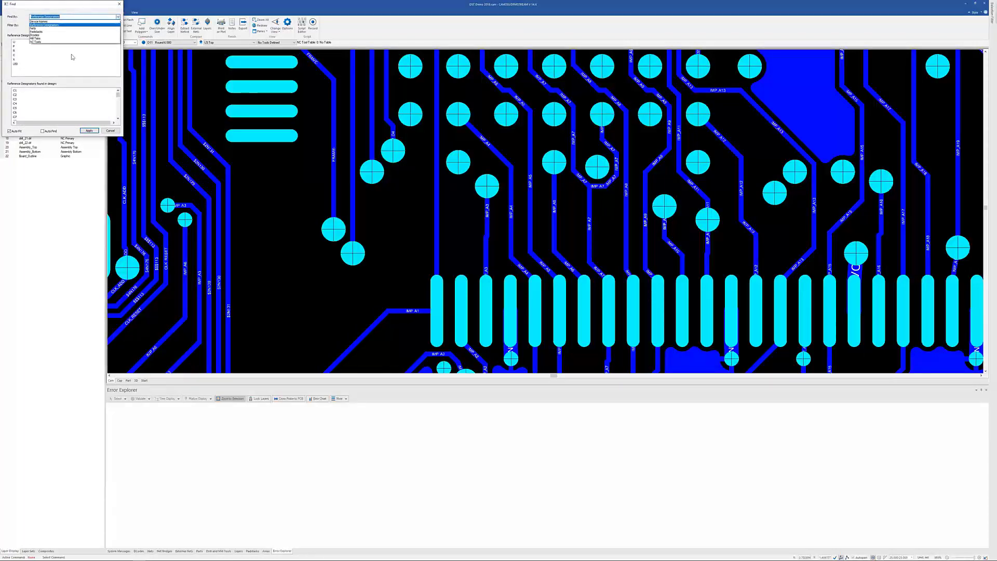
click(118, 4)
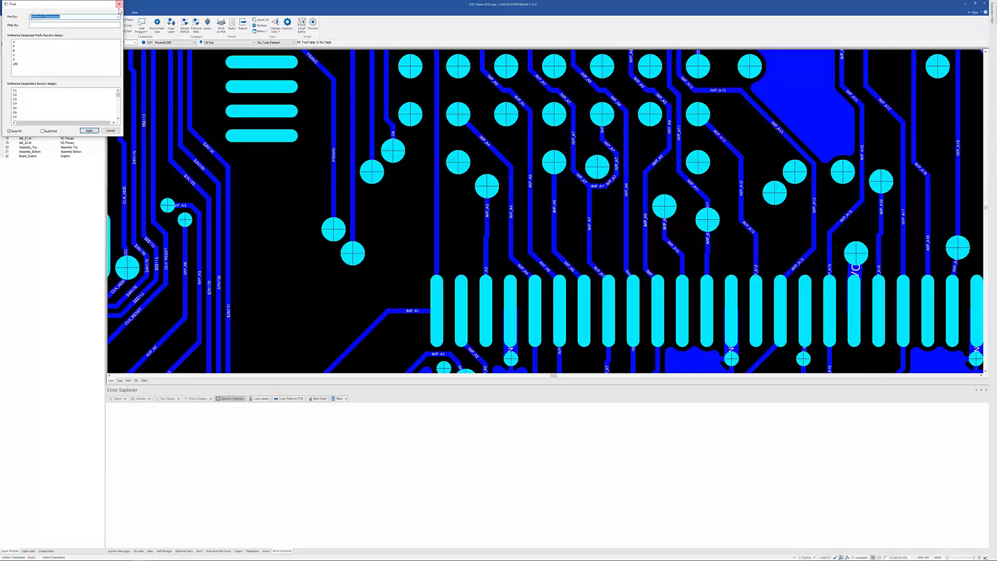
click(119, 4)
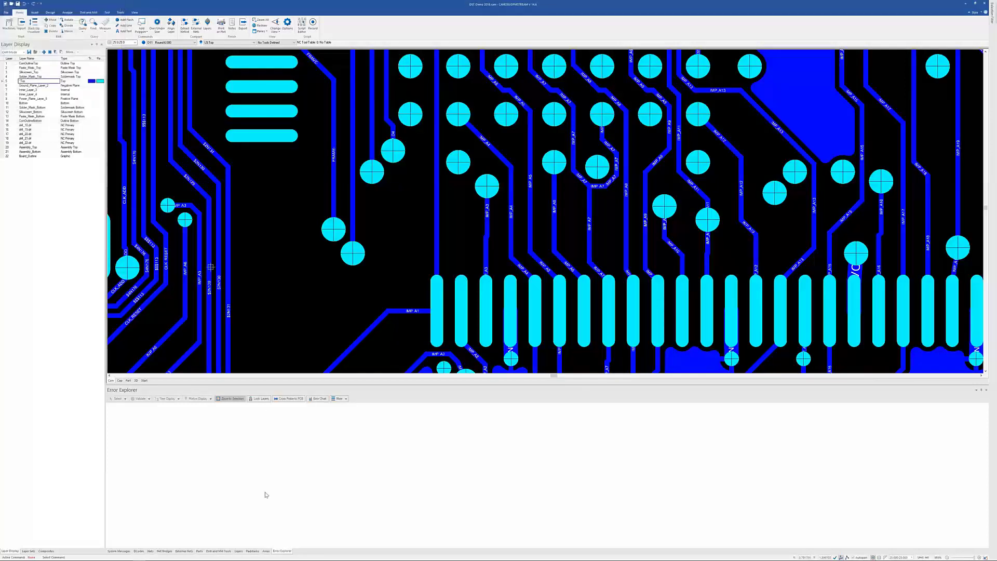
Check the external nets table and display the design's nets table with widths and lengths
click(184, 550)
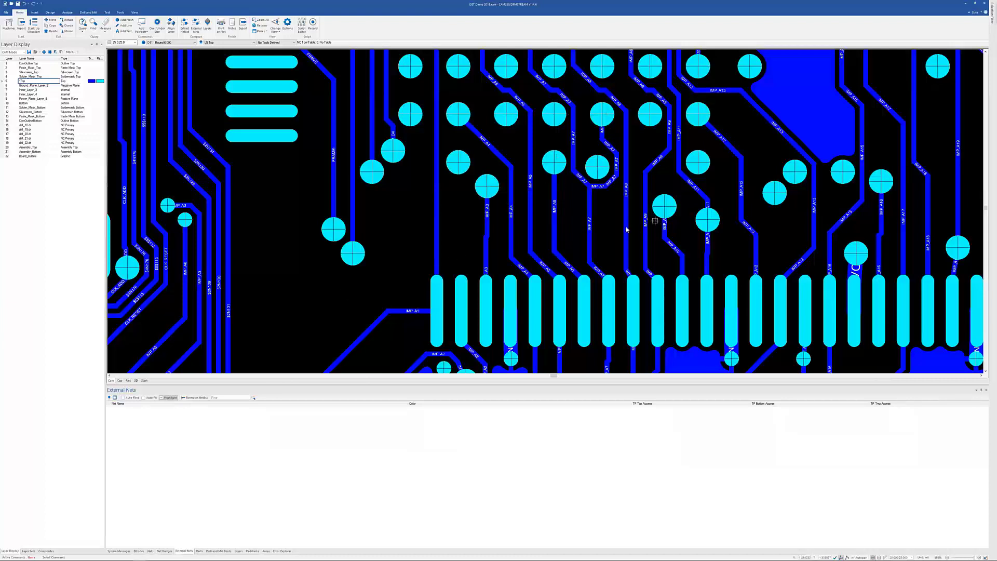
click(150, 550)
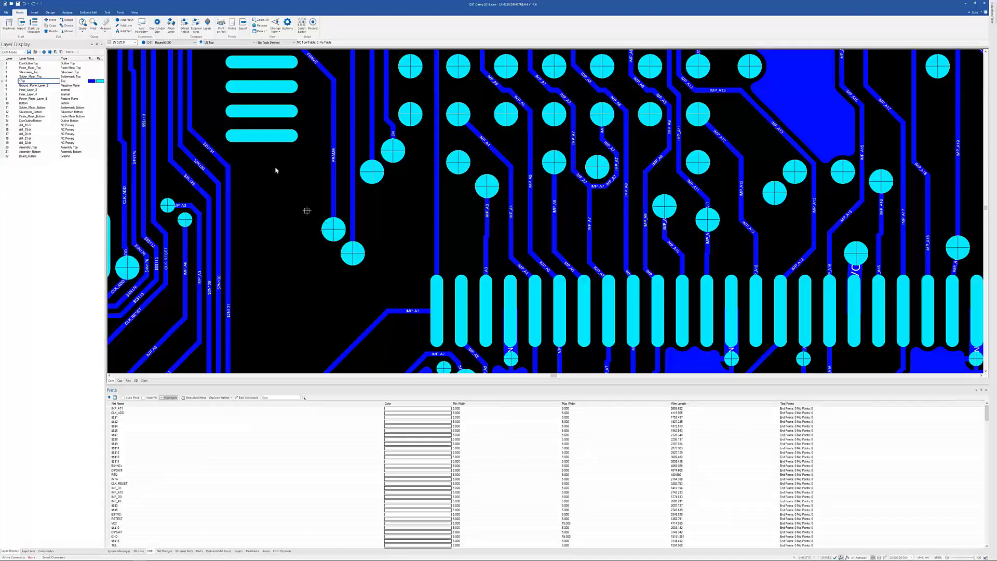
Show the top and bottom part outlines over the board and hide them again
click(135, 11)
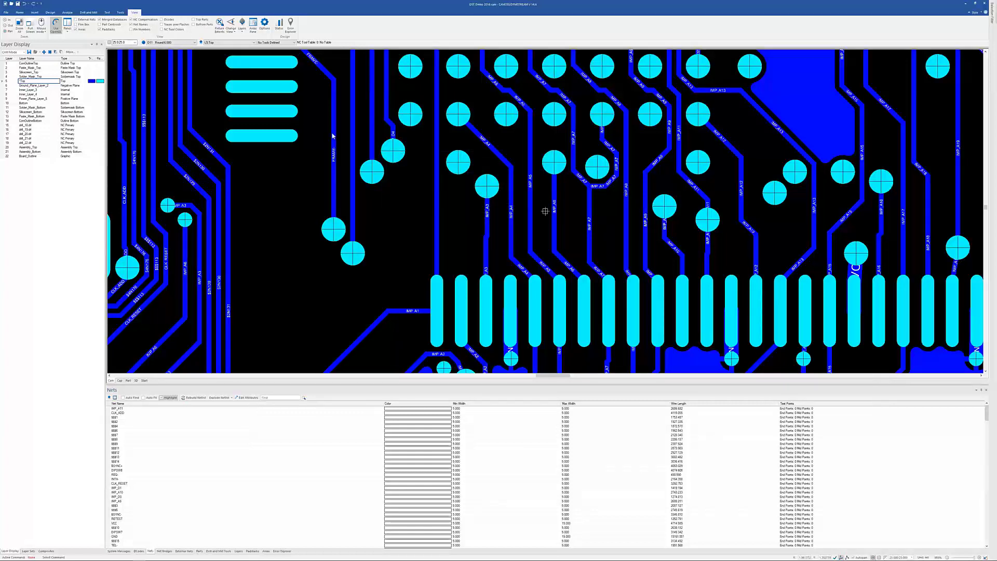
scroll(332, 136, down, 5)
click(197, 20)
click(193, 24)
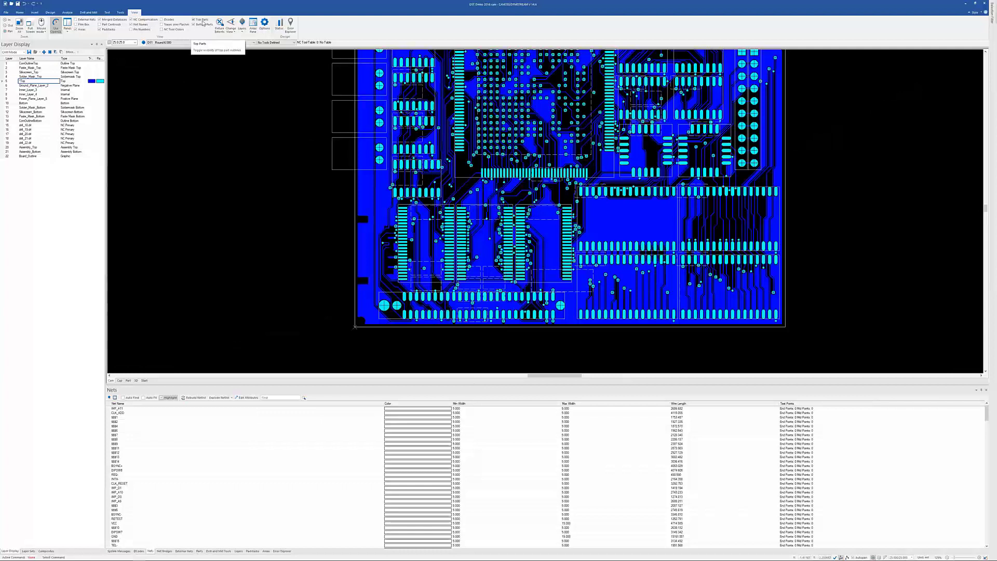
click(201, 20)
click(203, 25)
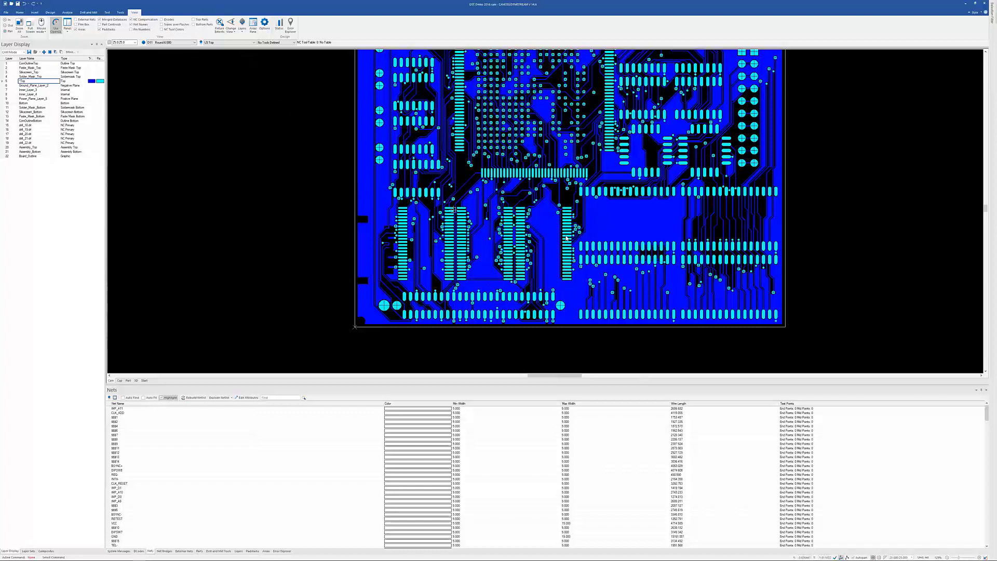
Save the design to the Desktop under the first listed CAM file's name, replacing the existing file
mouse_move(566, 237)
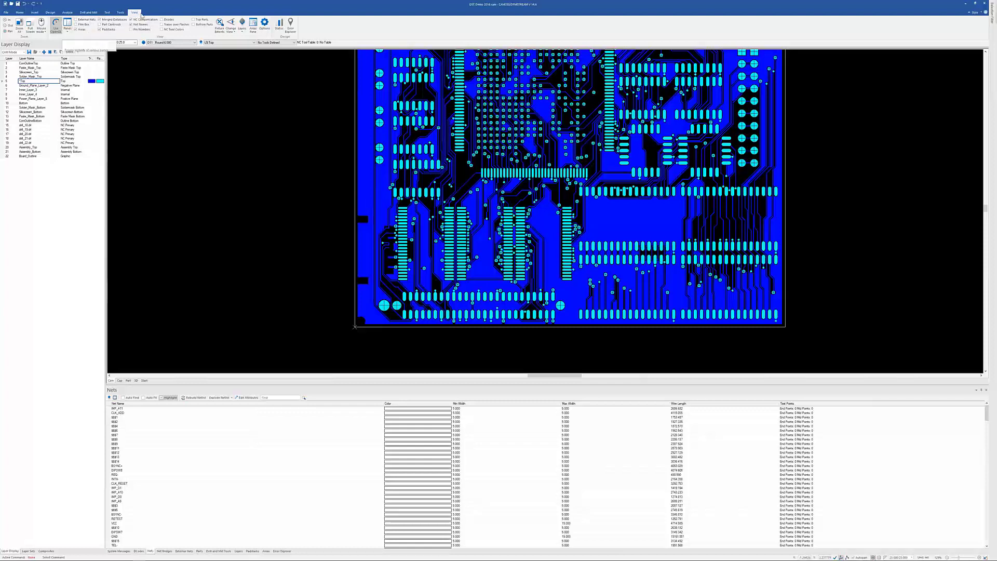
mouse_move(370, 194)
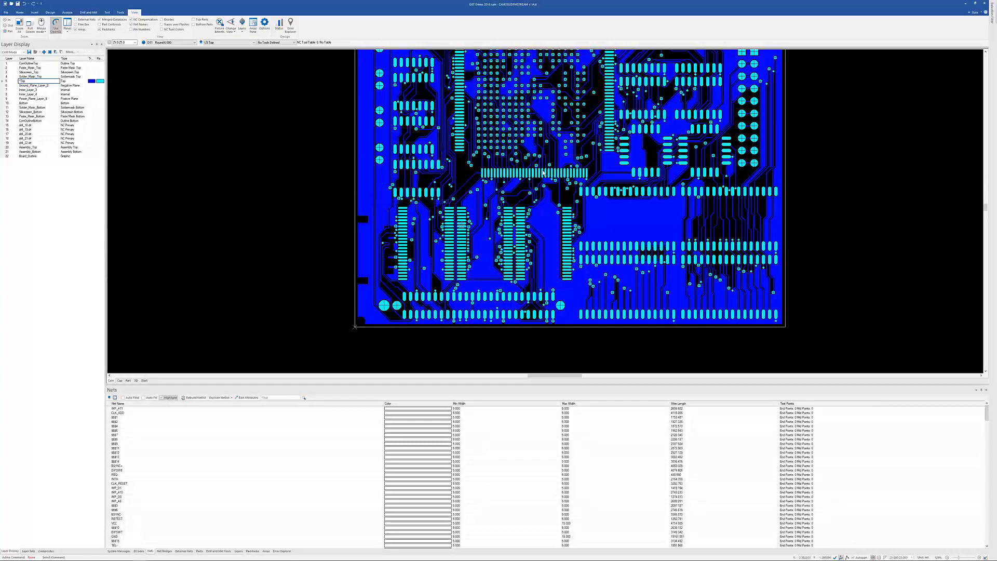
scroll(554, 192, down, 5)
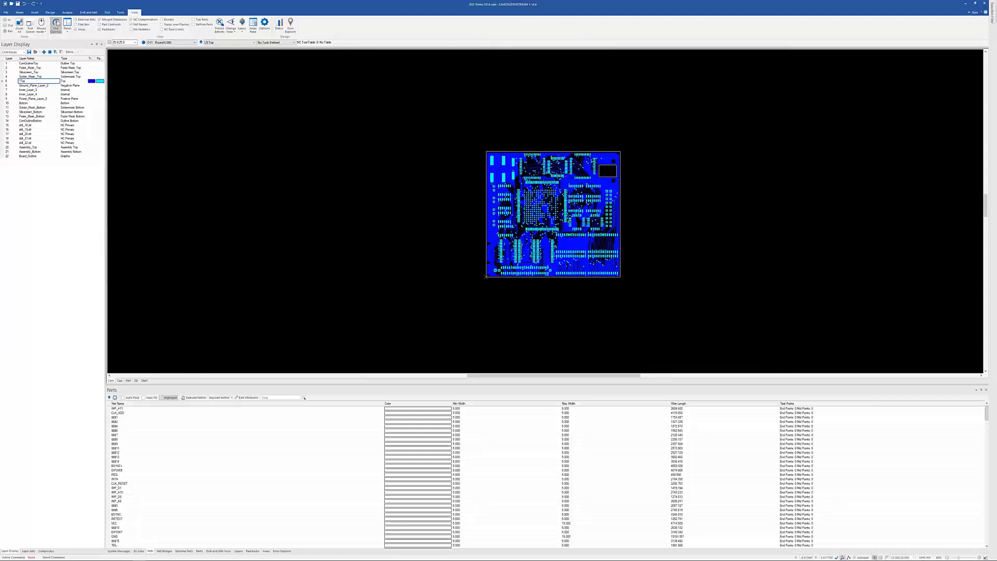
click(6, 13)
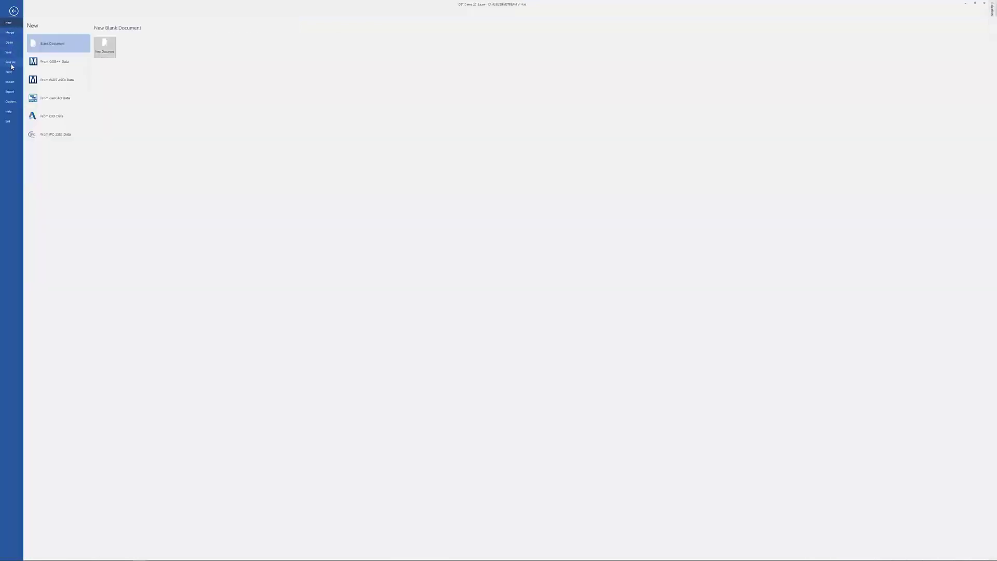
click(13, 63)
click(98, 39)
click(488, 124)
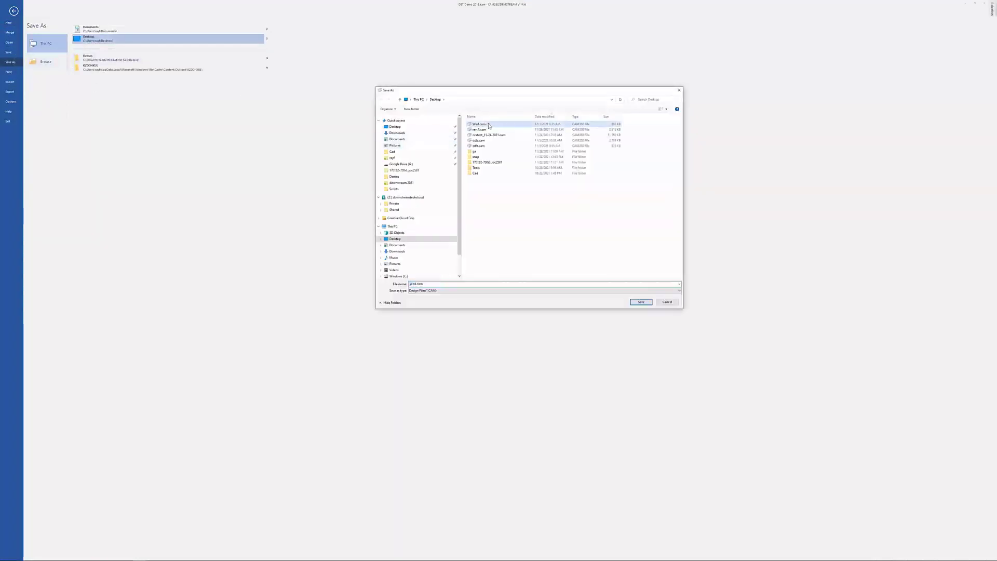
click(641, 302)
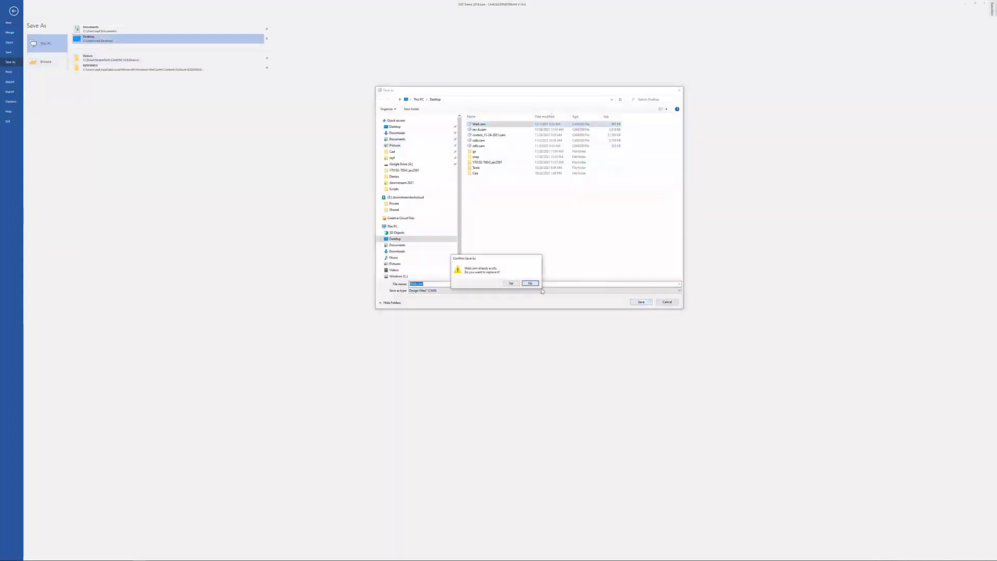
click(502, 283)
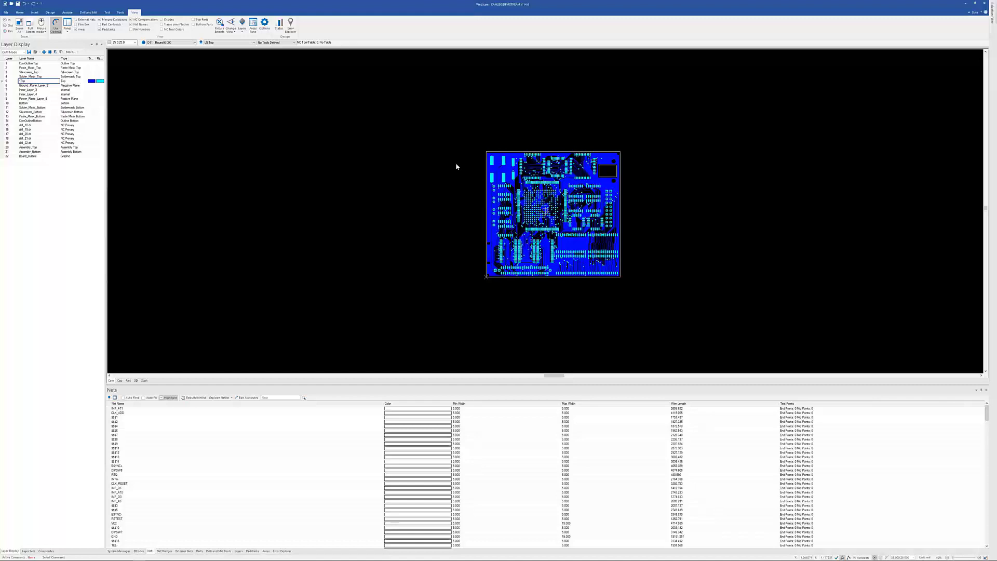
Delete the IMP_A1 trace at the first pad of the fine-pitch row on the Top layer
scroll(532, 232, up, 9)
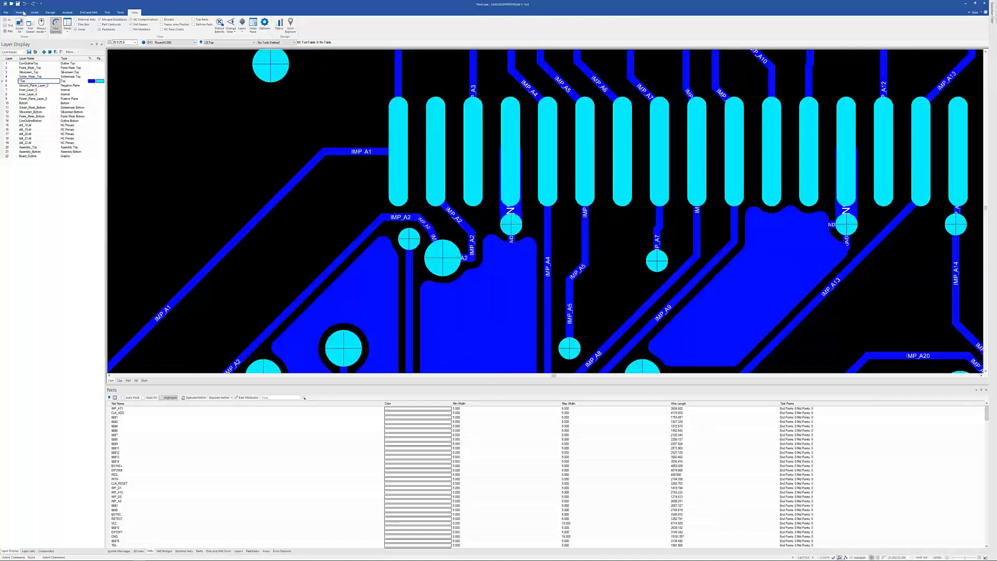
click(20, 12)
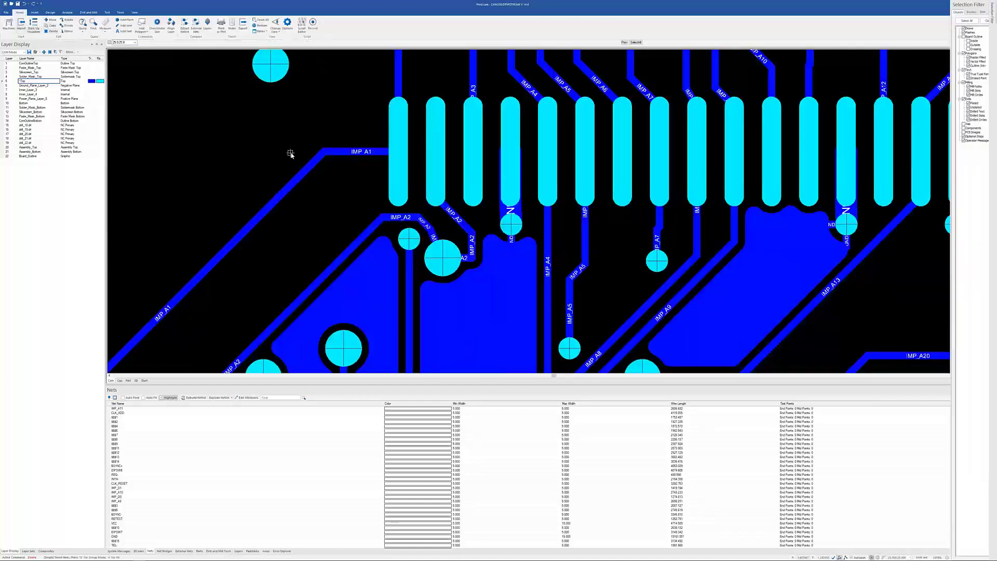
click(338, 151)
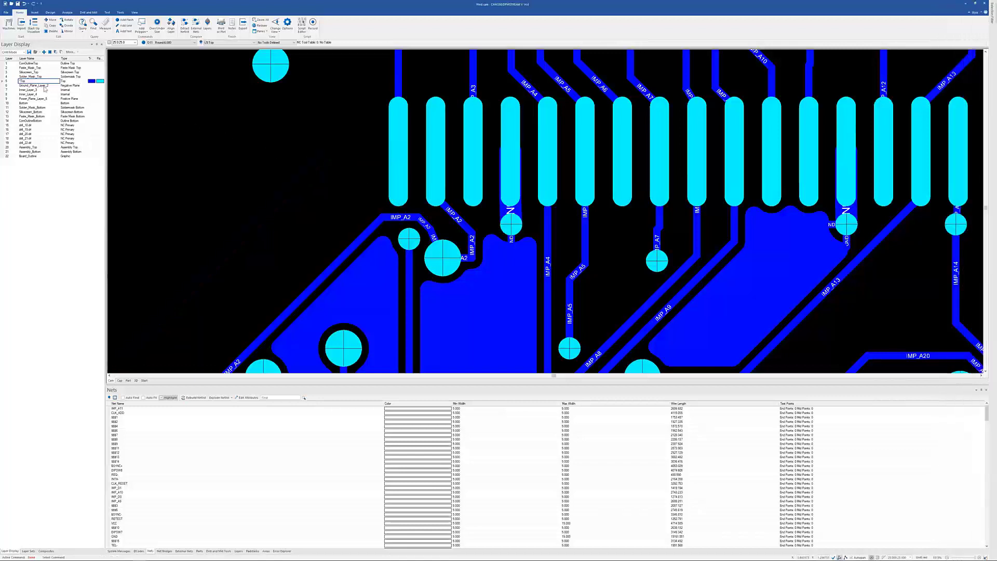
Show only the Silkscreen_Top layer and move the U8 reference designator slightly to the right
click(39, 72)
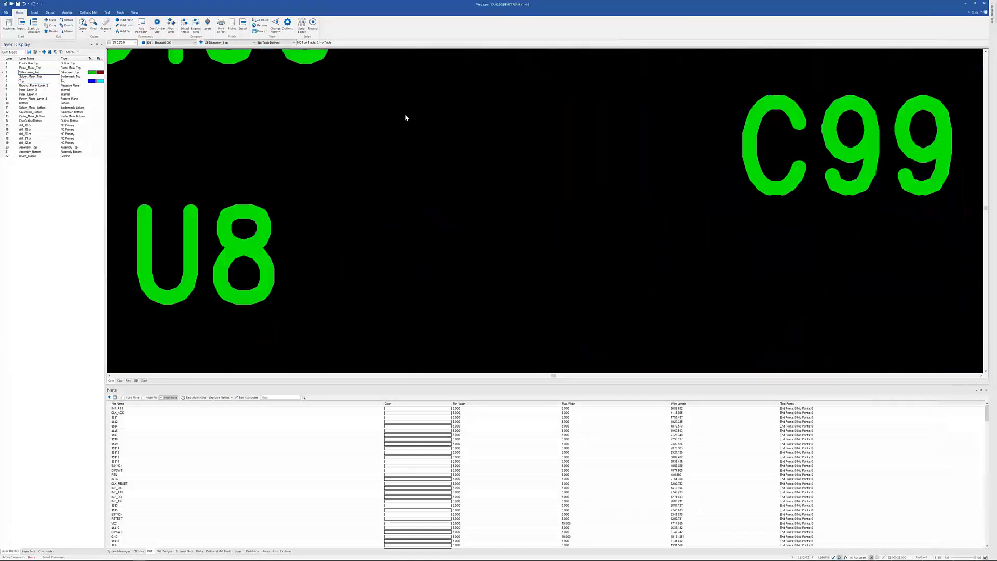
click(51, 20)
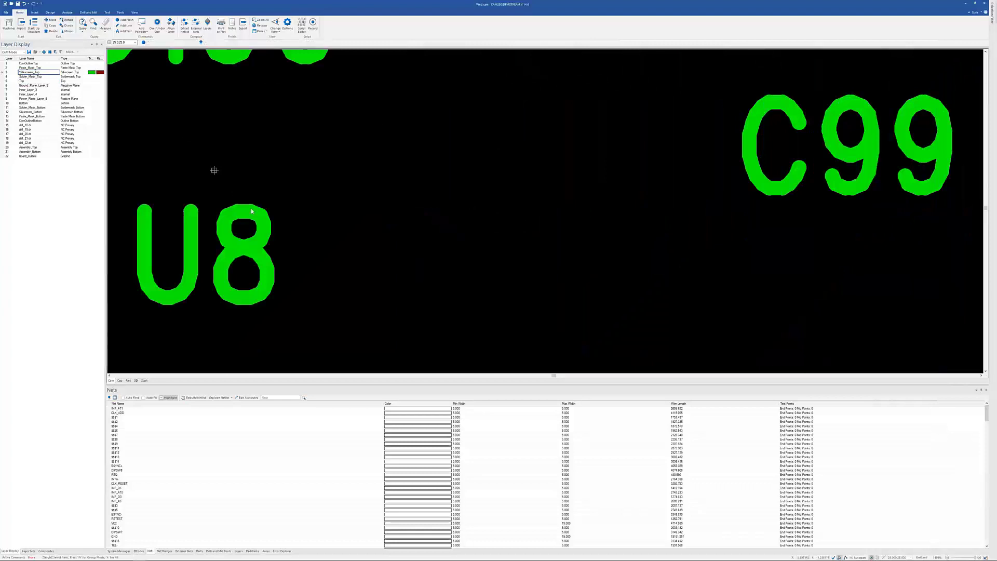
drag(133, 179, 284, 333)
right_click(284, 333)
click(215, 247)
click(306, 256)
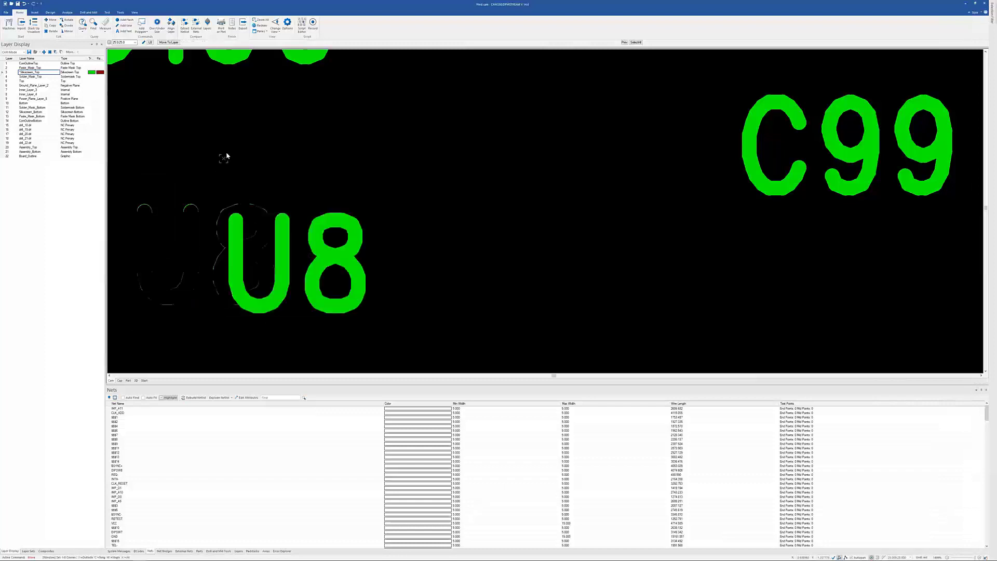
key(Escape)
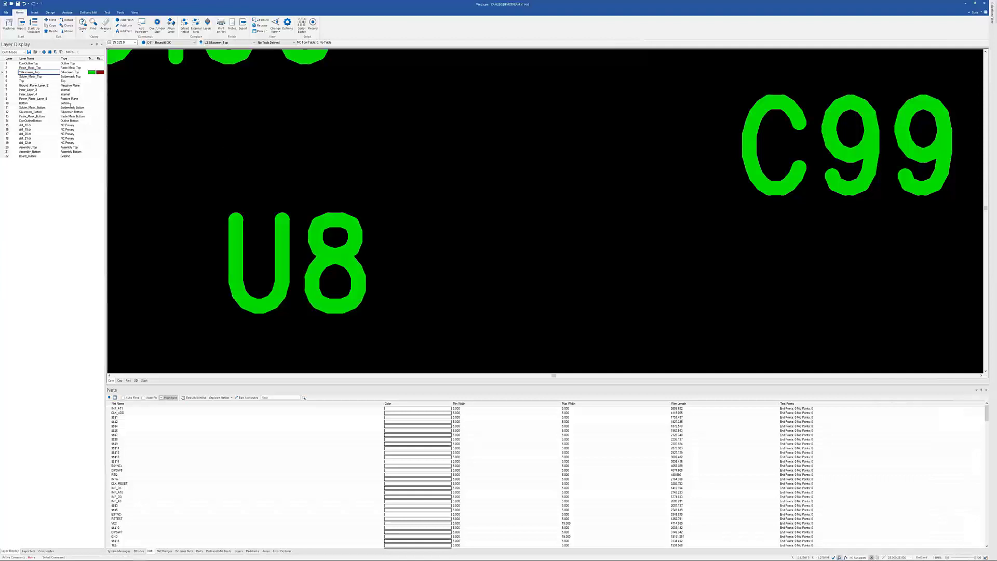
Show only the Bottom layer and add a line joining the round pad of ADD15 to the neighbouring CLK_3584MEG pad
click(31, 102)
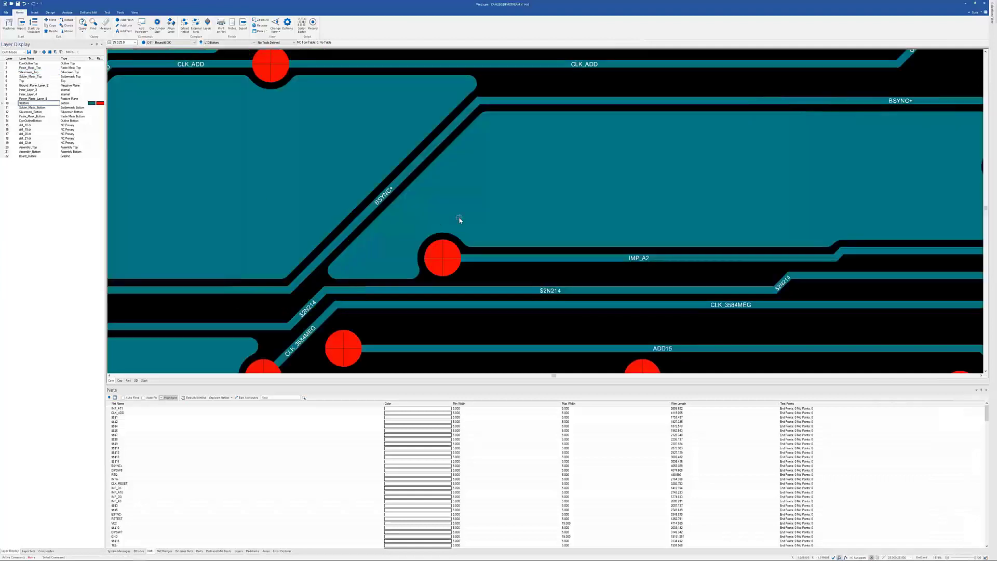
scroll(456, 279, down, 3)
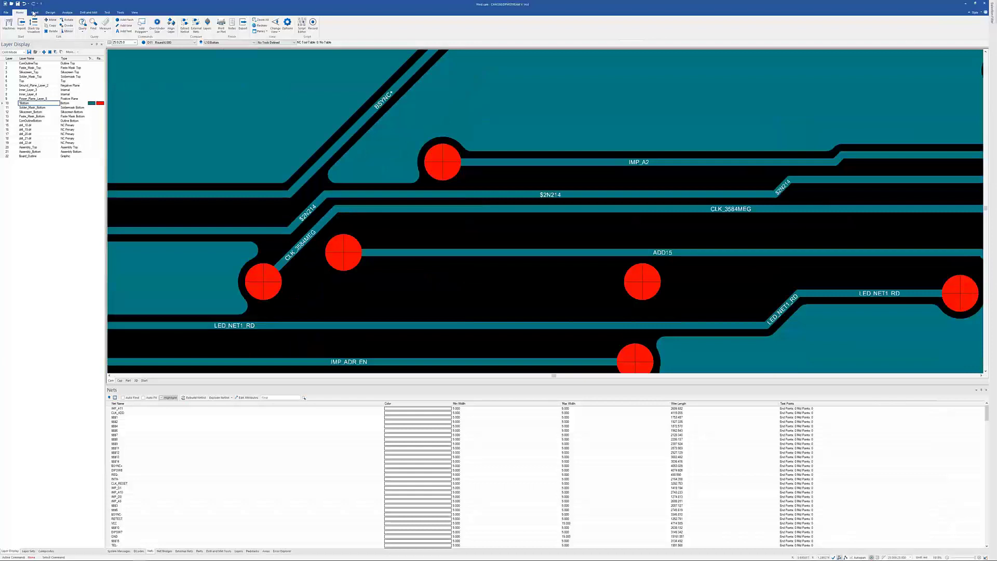
click(33, 13)
click(7, 23)
click(342, 259)
click(261, 282)
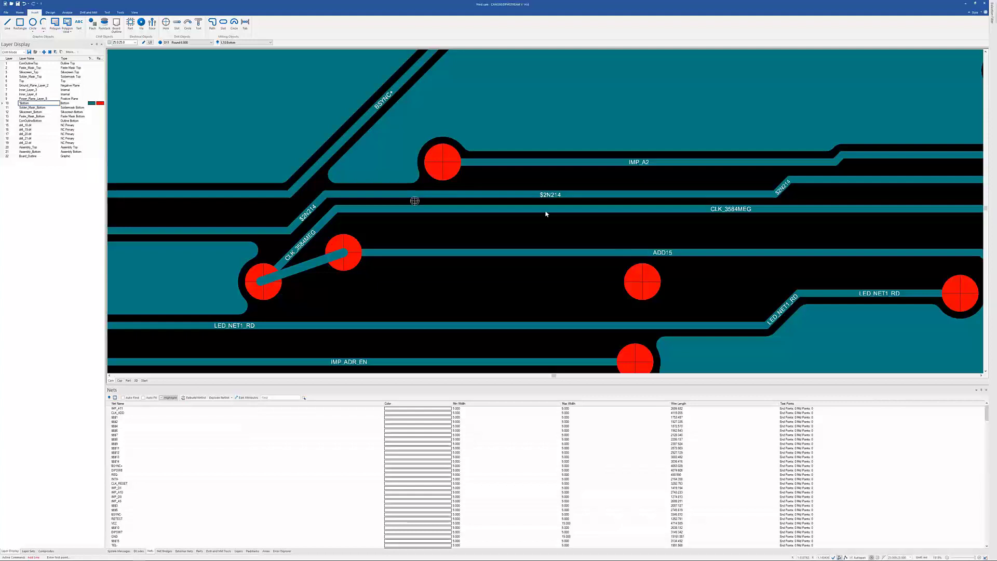
Start a design comparison and load a saved CAM file from the Desktop as the design to compare
key(Home)
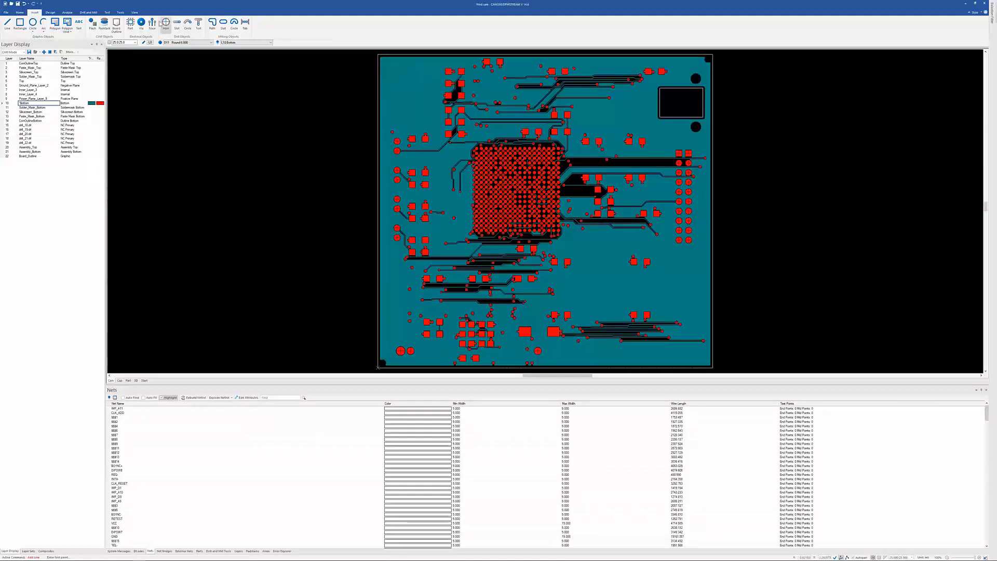
click(68, 12)
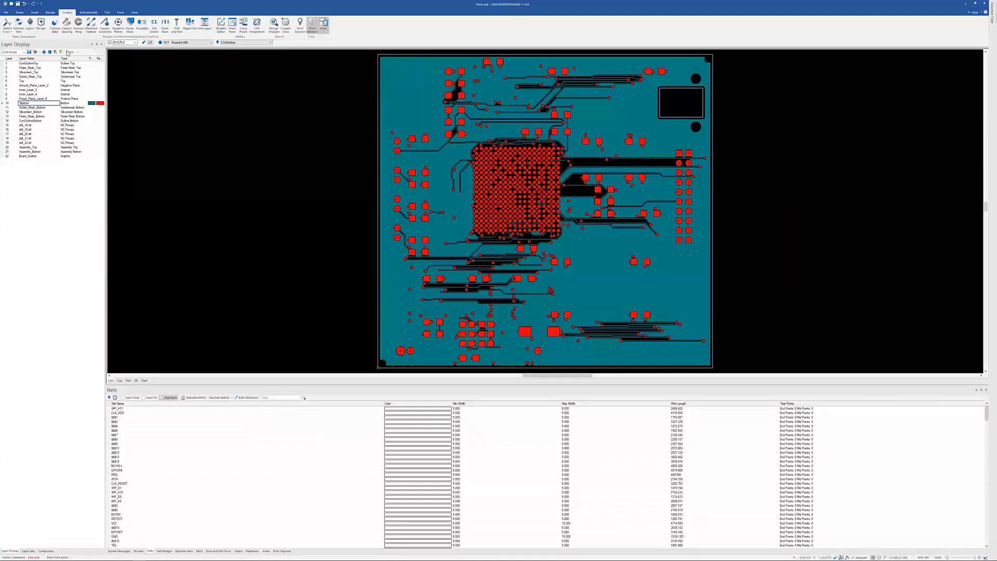
click(40, 24)
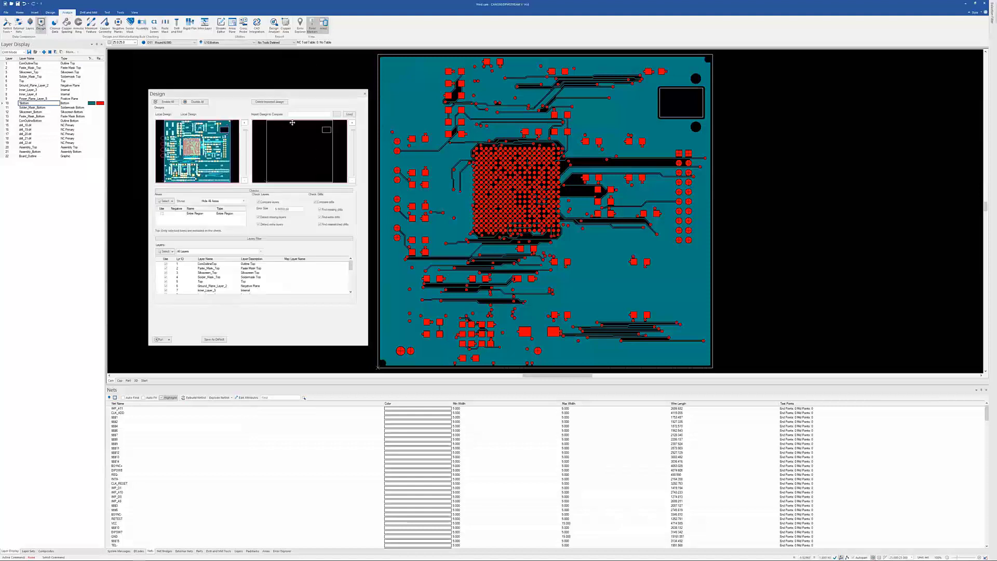
click(337, 115)
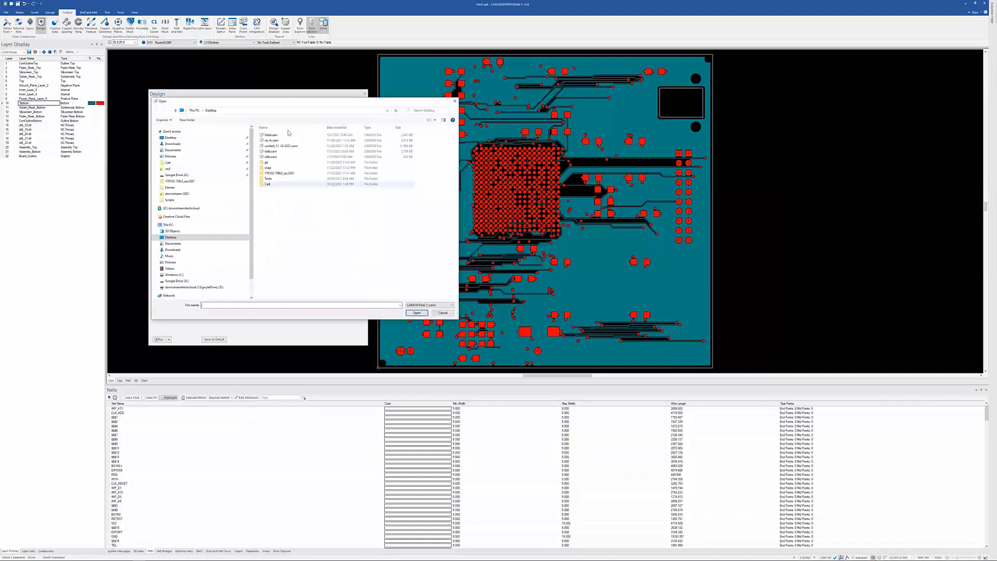
click(416, 313)
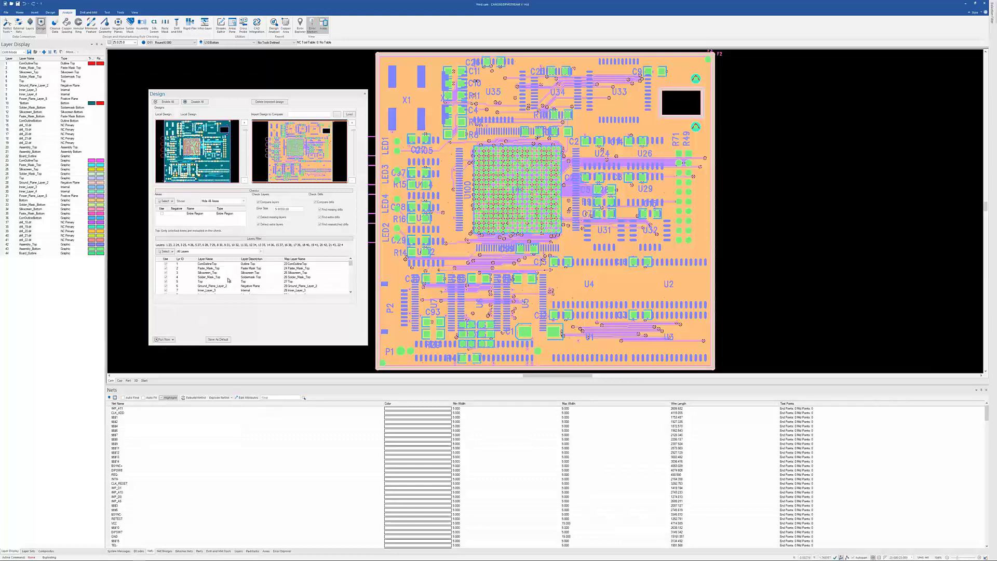
Check the map-layer choices for the first layer of the design comparison, keeping its assigned mapping
click(346, 264)
click(346, 265)
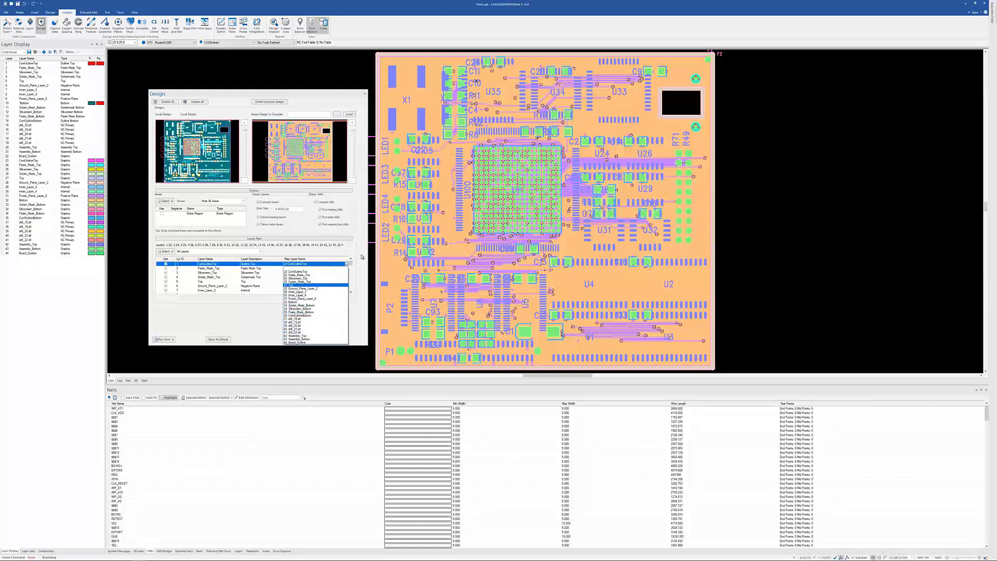
click(361, 248)
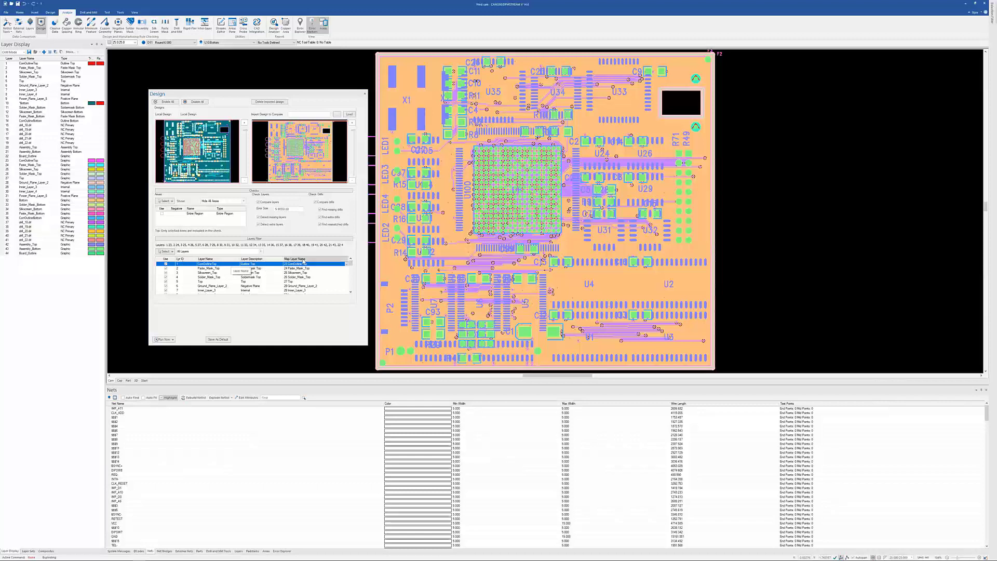
click(363, 249)
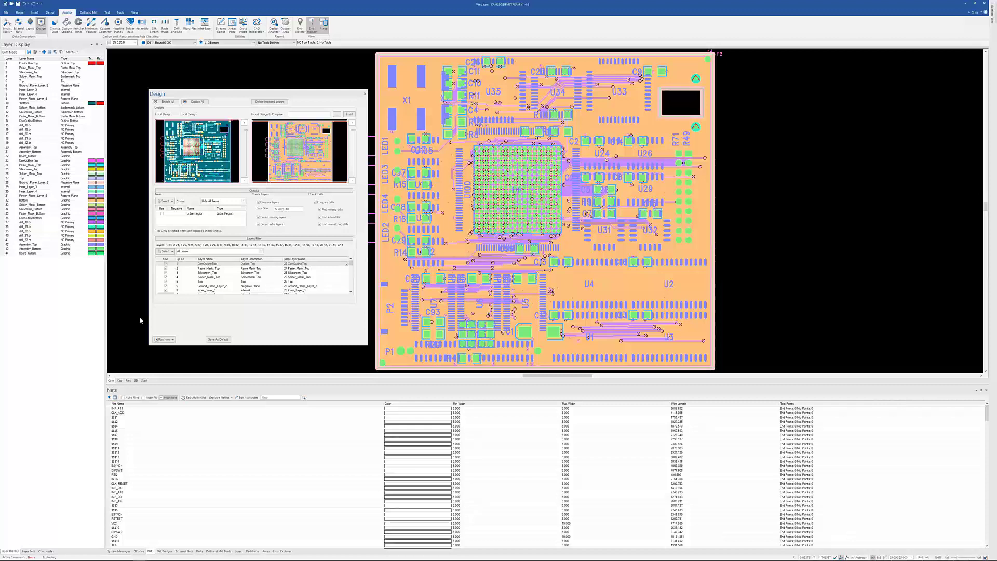
Run the design comparison on the entire design space and switch to the error results
click(172, 339)
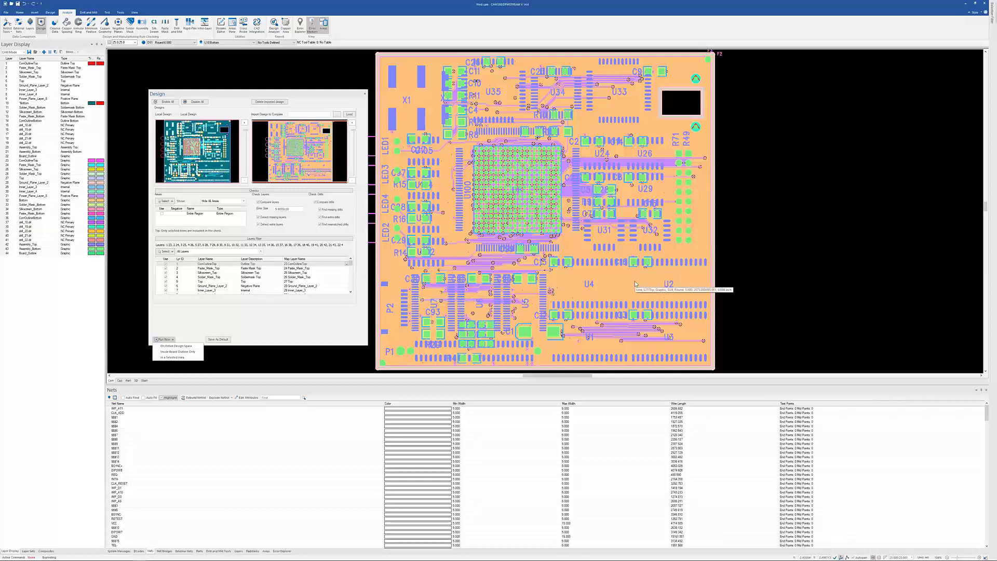
click(177, 346)
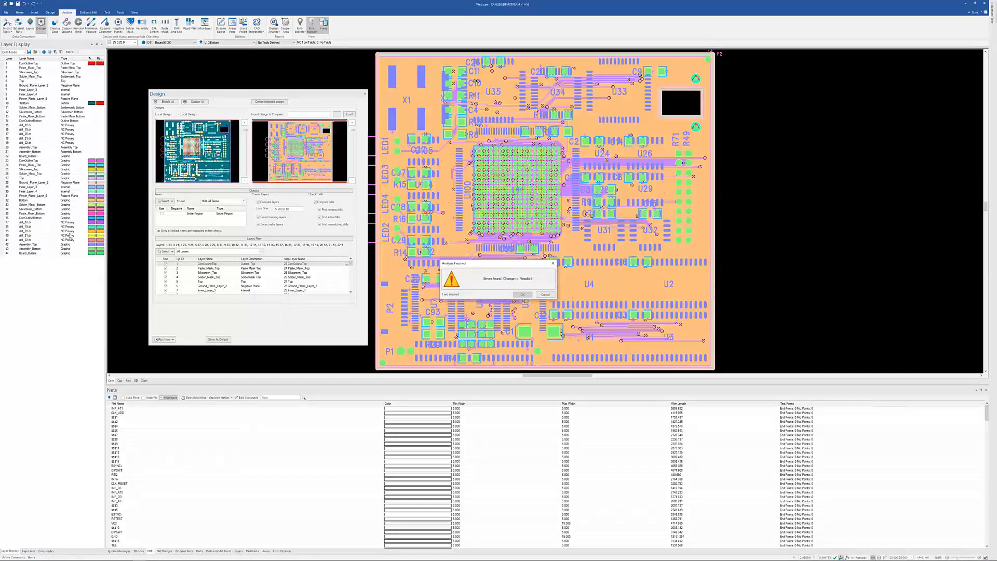
click(521, 294)
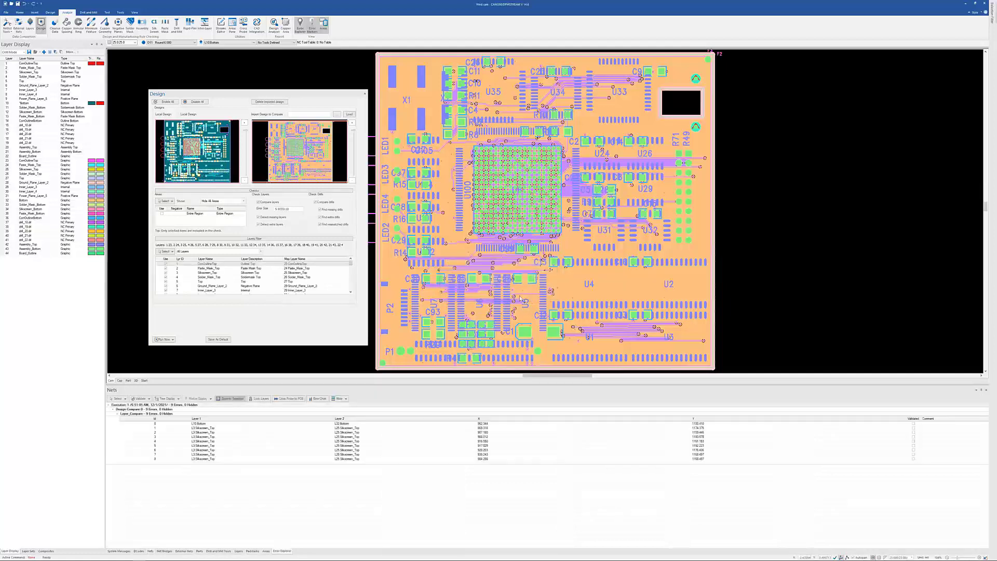
Review the differences listed under Layer_Compare for the Bottom line and the U8 designator on Silkscreen_Top
click(207, 427)
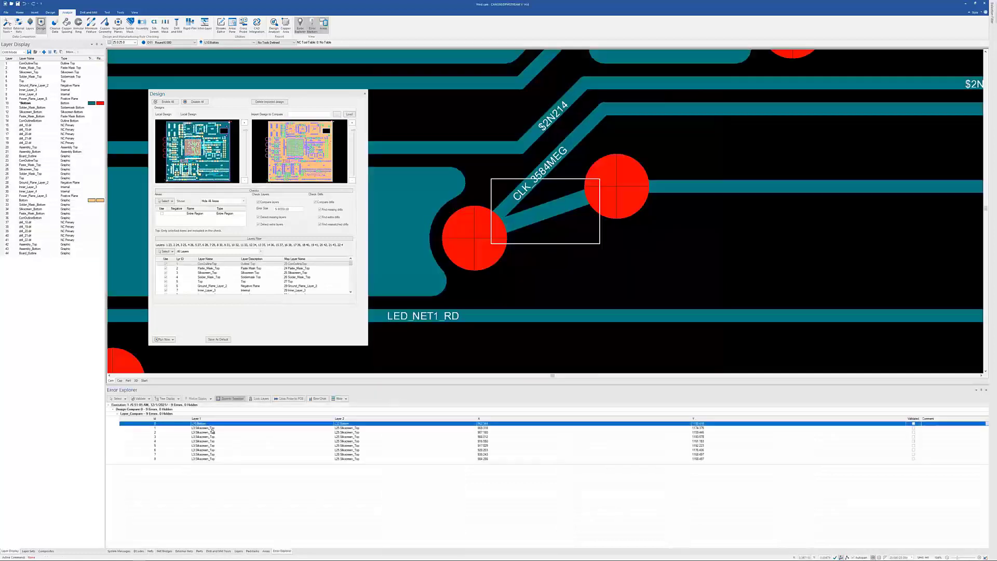
click(215, 432)
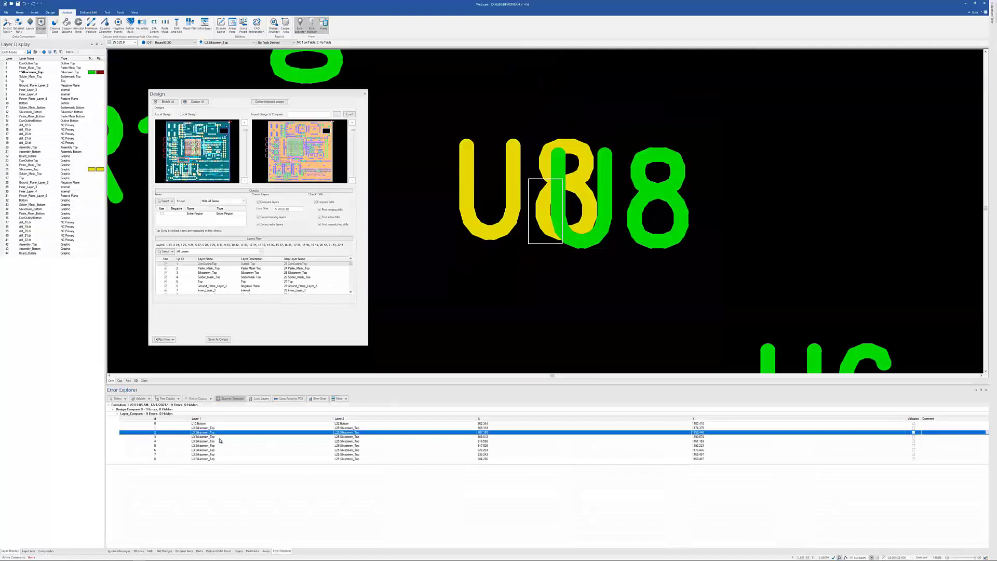
click(219, 437)
click(219, 445)
click(226, 454)
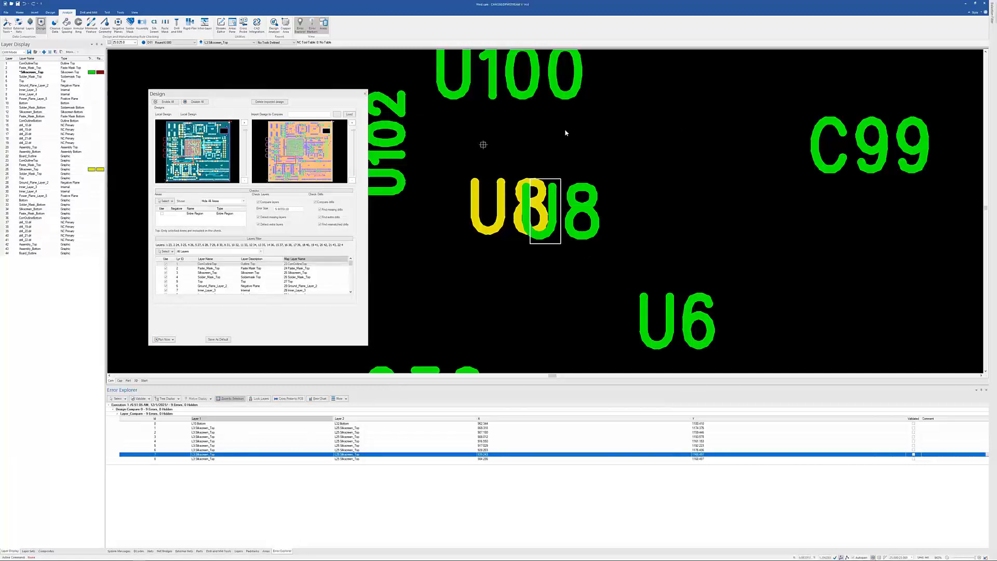
Delete the imported comparison design, close the design comparison and show the whole board
click(269, 101)
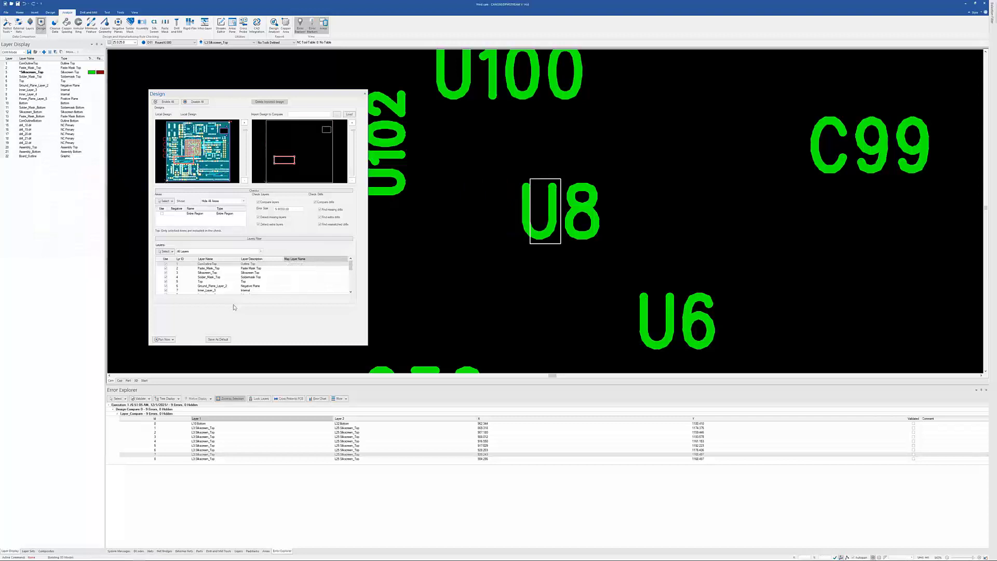
click(365, 94)
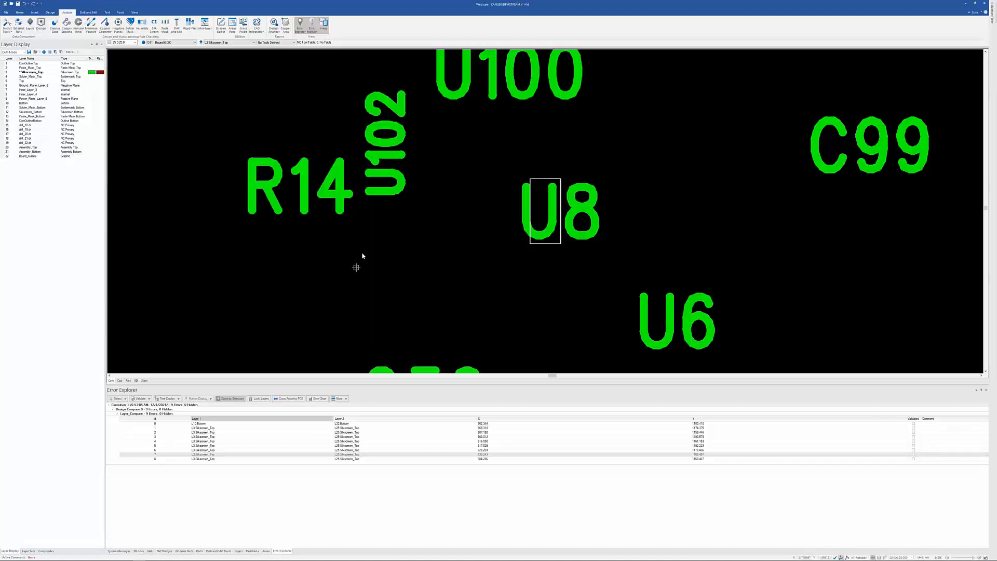
key(Home)
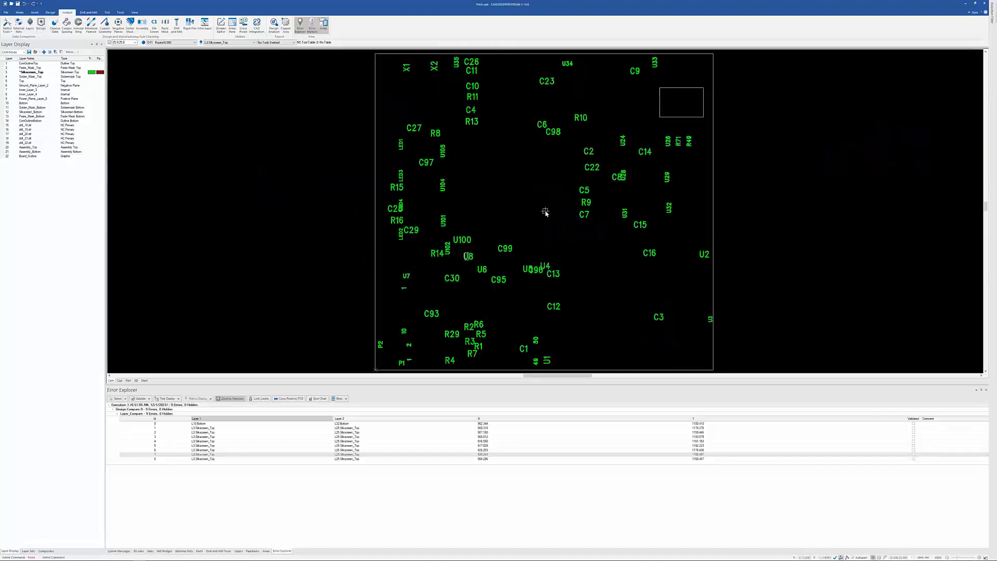
Review the vendor list in the Design Analyzer and check the design's PCB features against the two selected vendors' capabilities
click(88, 12)
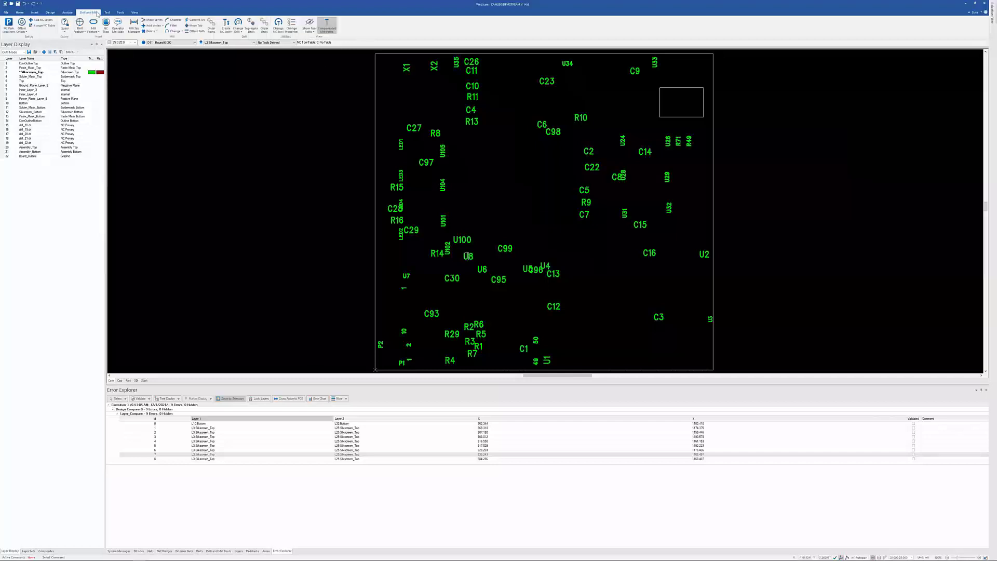
click(67, 12)
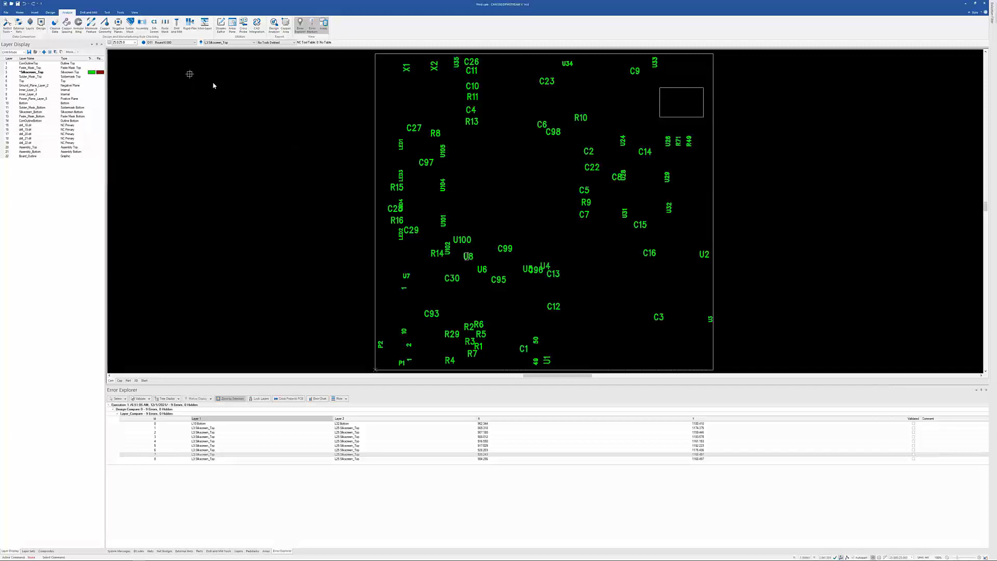
click(273, 25)
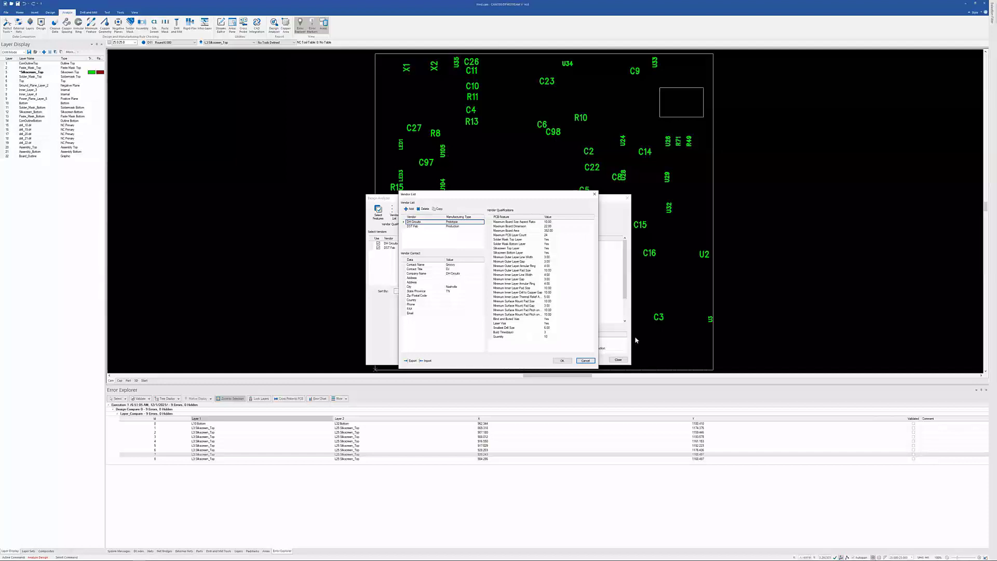
click(586, 361)
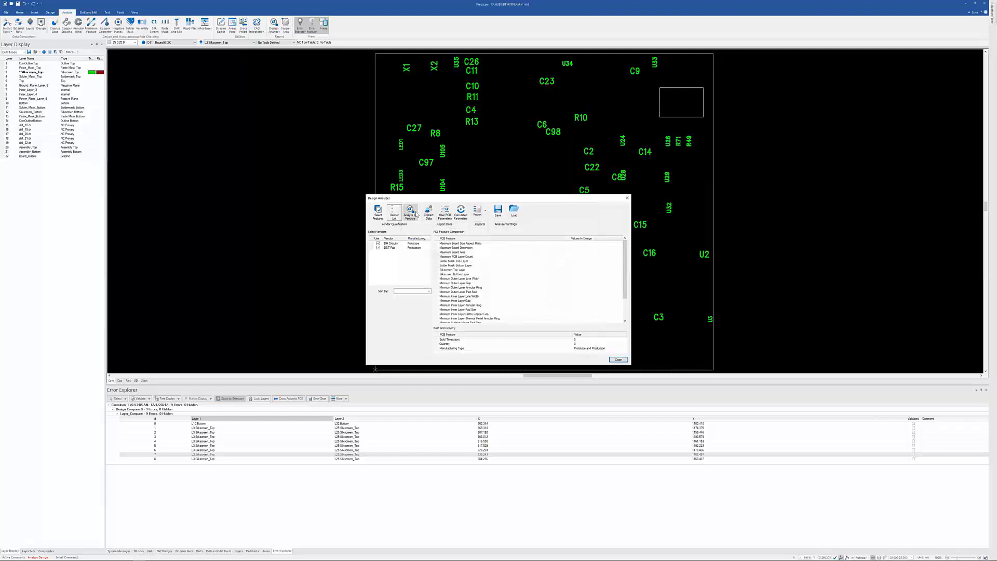
click(409, 213)
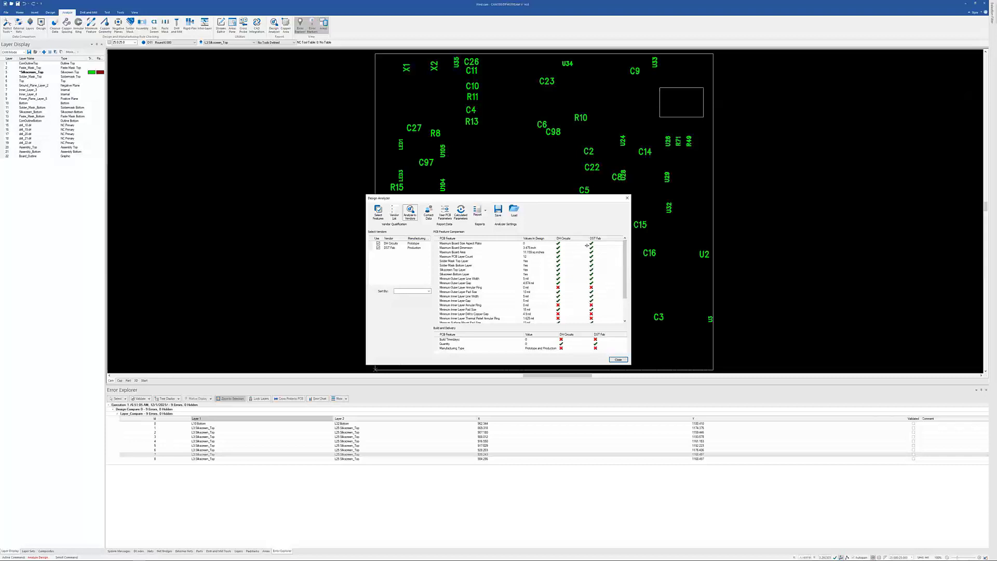
click(618, 359)
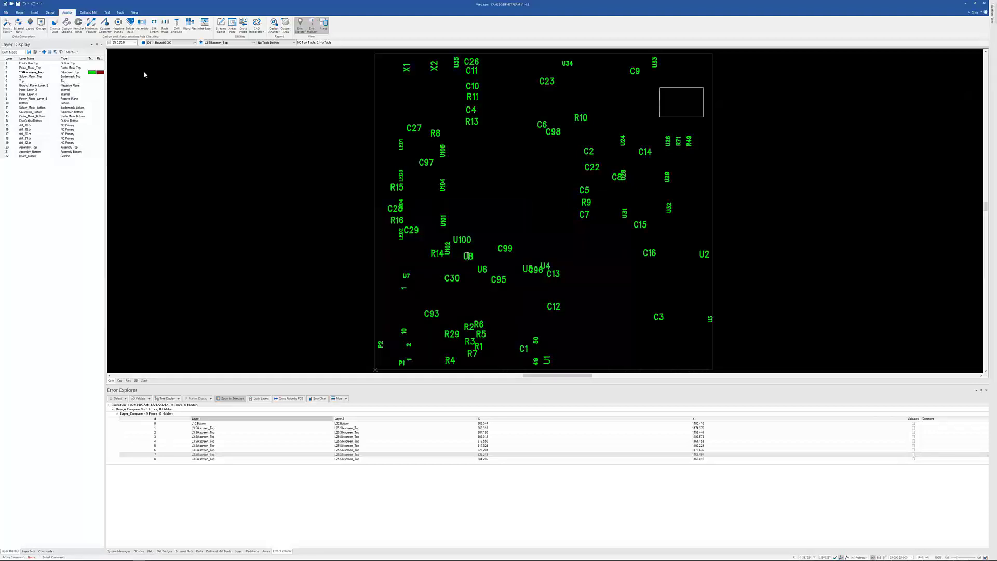
Display all layers of the board
click(55, 52)
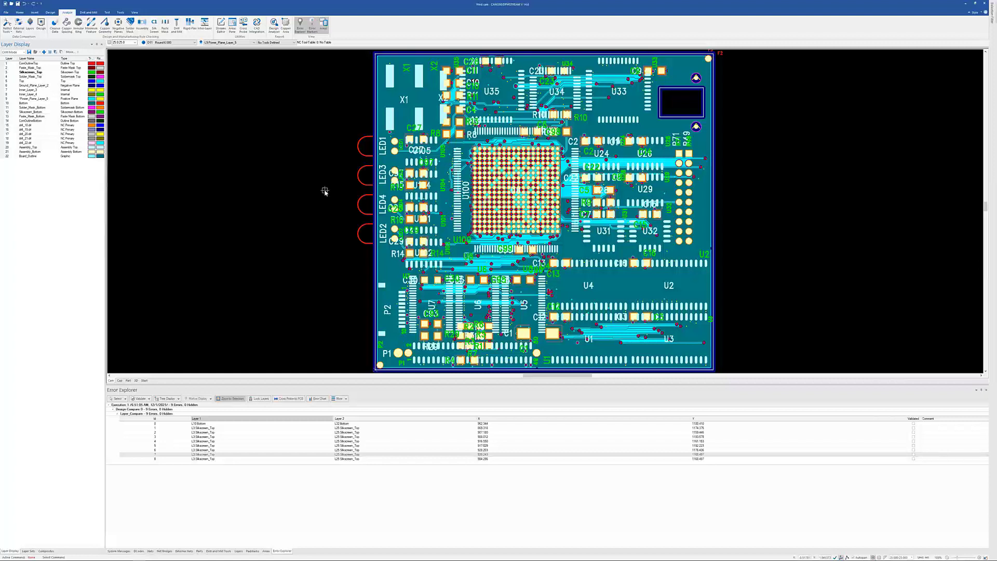
Open the CAM350 14.6 help and examine the CAM Editor Menu Map relating 12.2 commands to their 14.0 locations
click(5, 13)
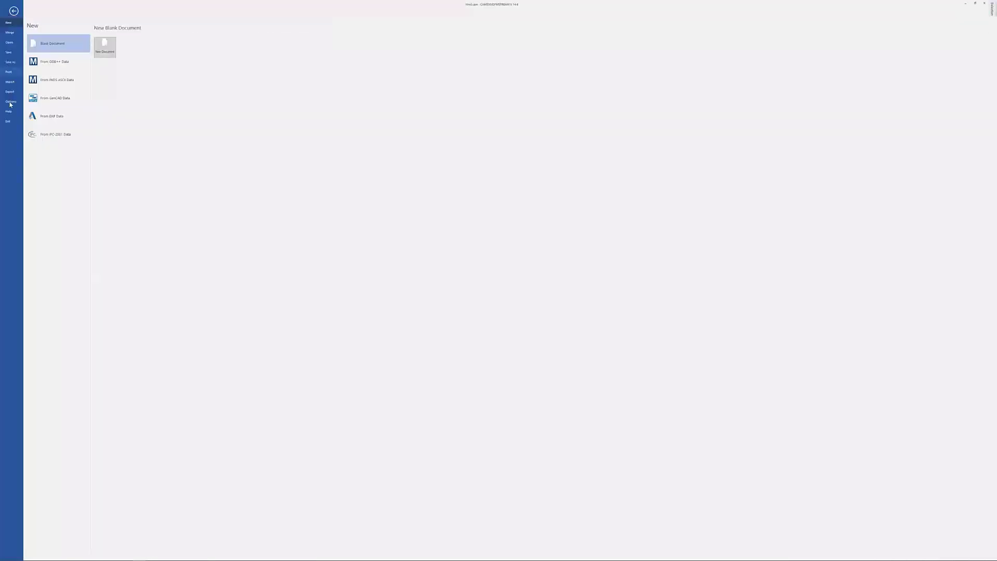
click(9, 113)
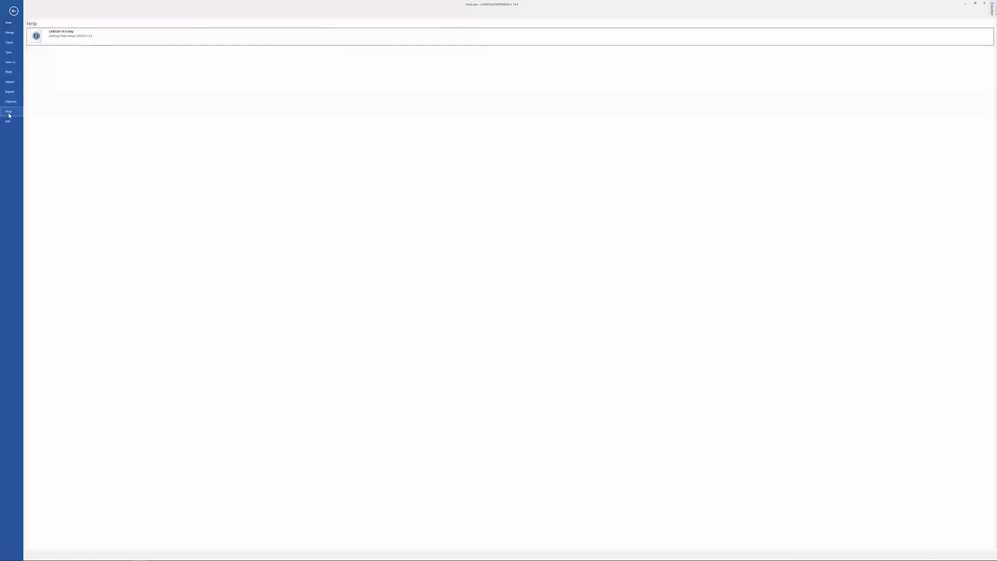
click(111, 33)
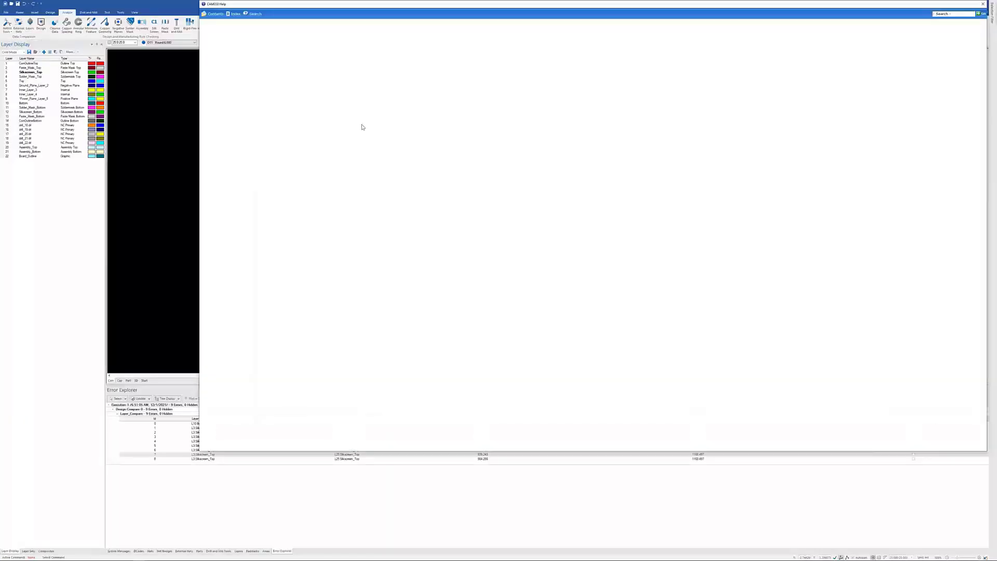
click(284, 240)
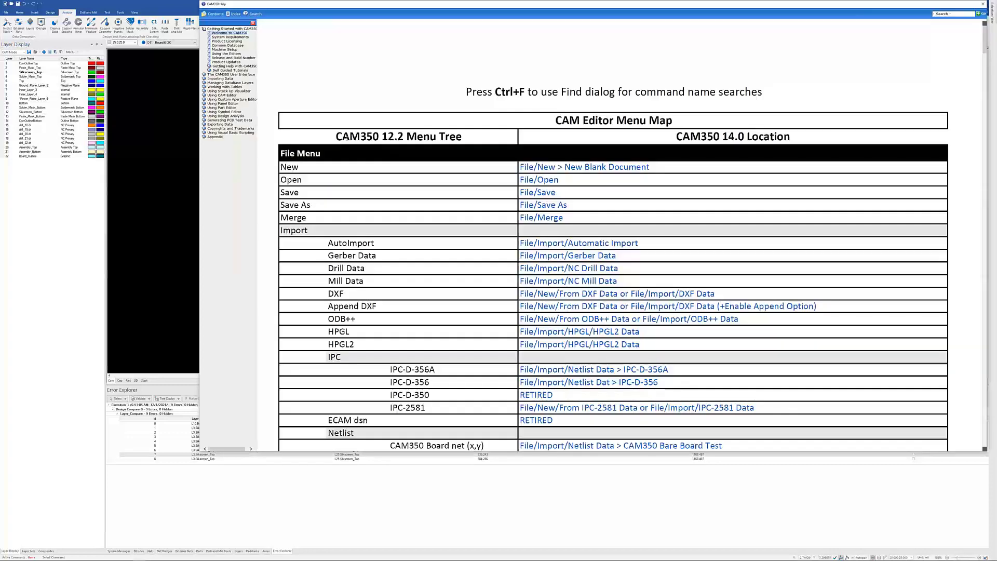
drag(336, 136, 462, 137)
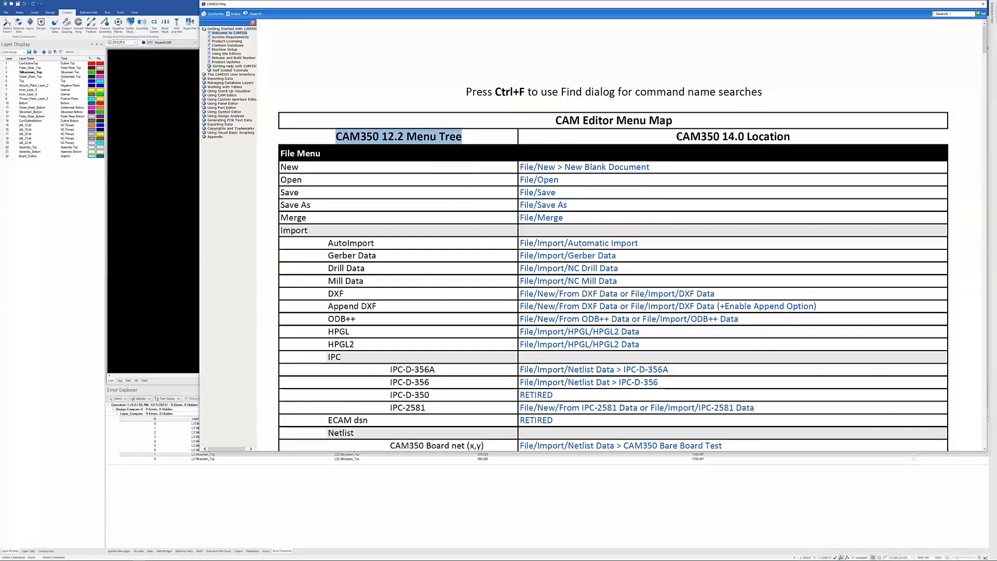
drag(677, 136, 791, 138)
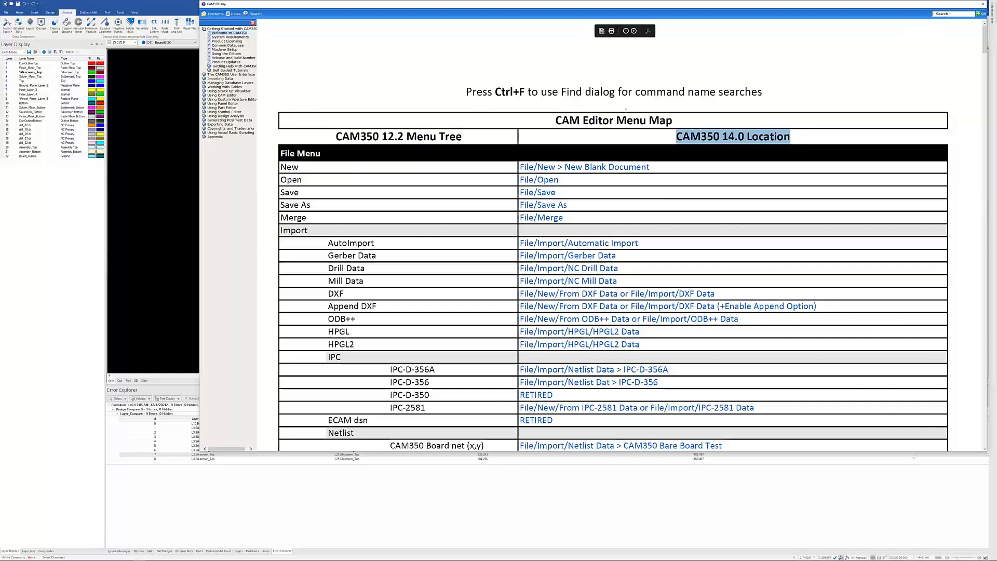
scroll(462, 248, down, 3)
scroll(463, 248, up, 3)
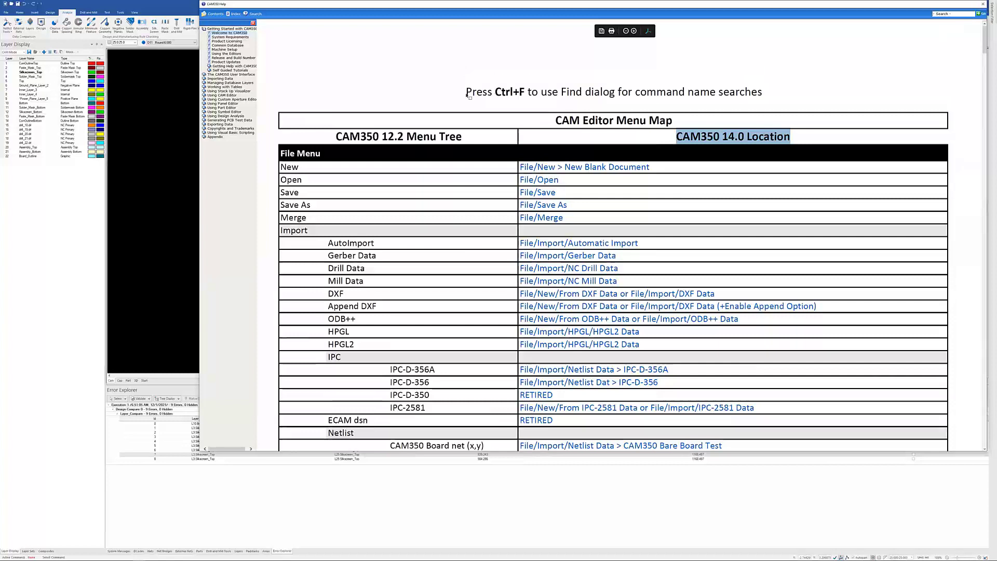
Look up the self-guided tutorials in the help and read through the CAM Editor Tutorial offered on the start page
click(226, 71)
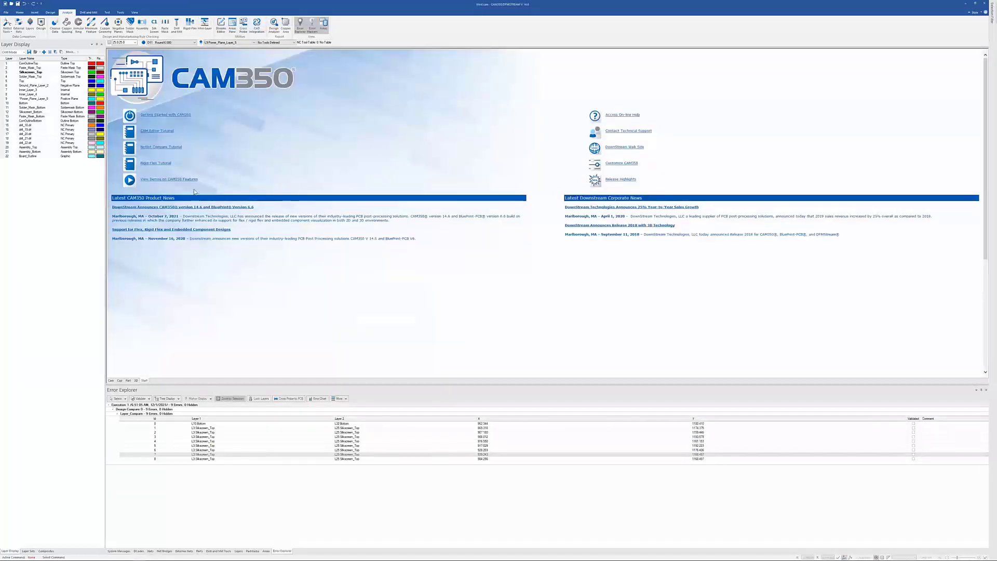
click(154, 131)
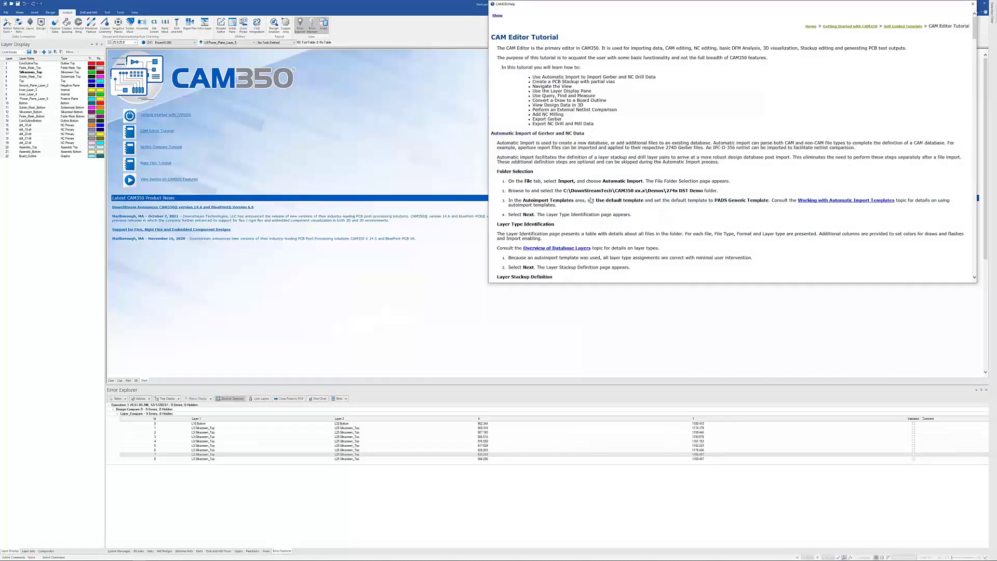
scroll(592, 200, down, 15)
scroll(639, 228, down, 20)
scroll(639, 229, down, 20)
scroll(639, 229, up, 15)
right_click(638, 227)
click(744, 149)
scroll(744, 149, up, 4)
scroll(744, 149, up, 20)
right_click(744, 149)
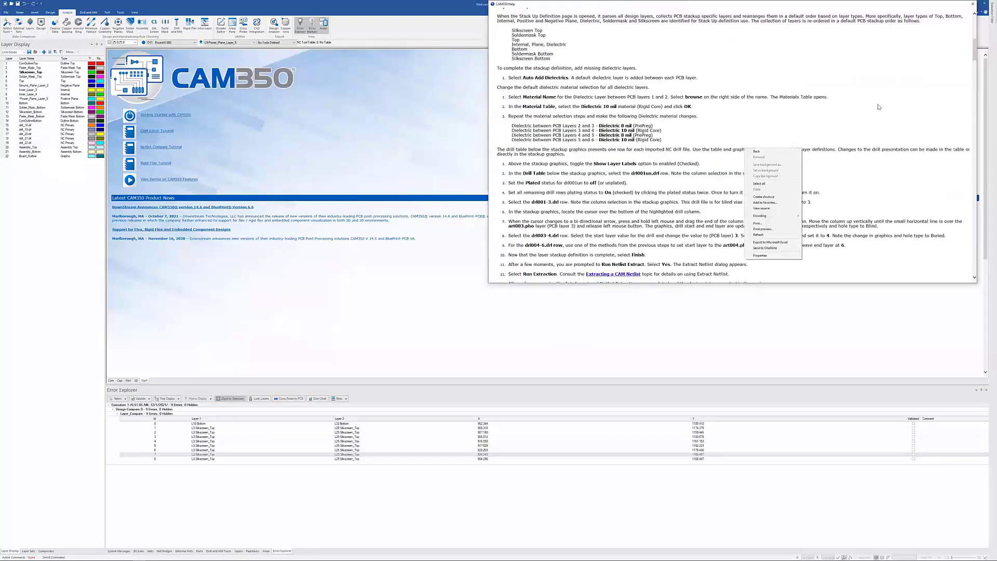
click(879, 109)
scroll(879, 109, up, 8)
click(974, 4)
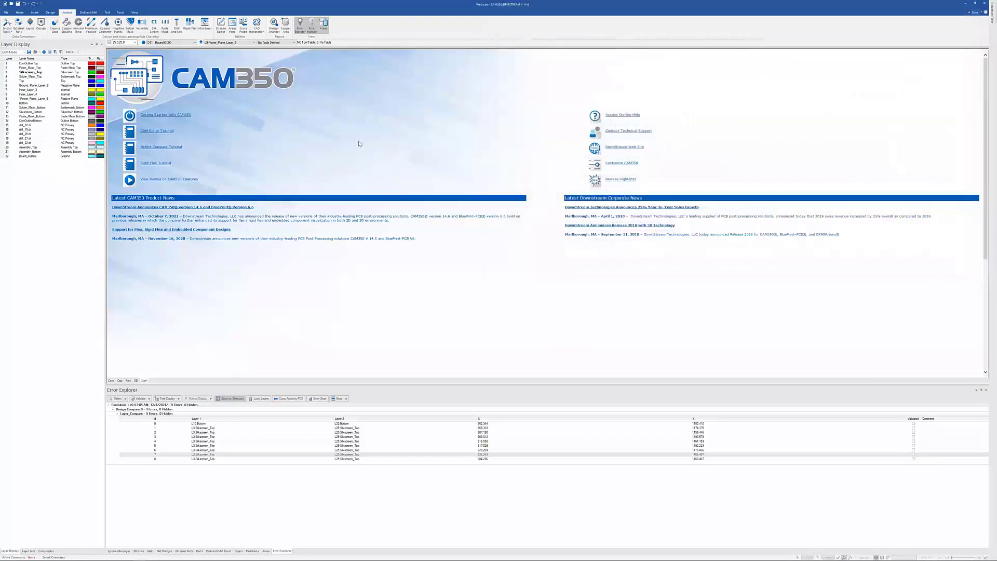